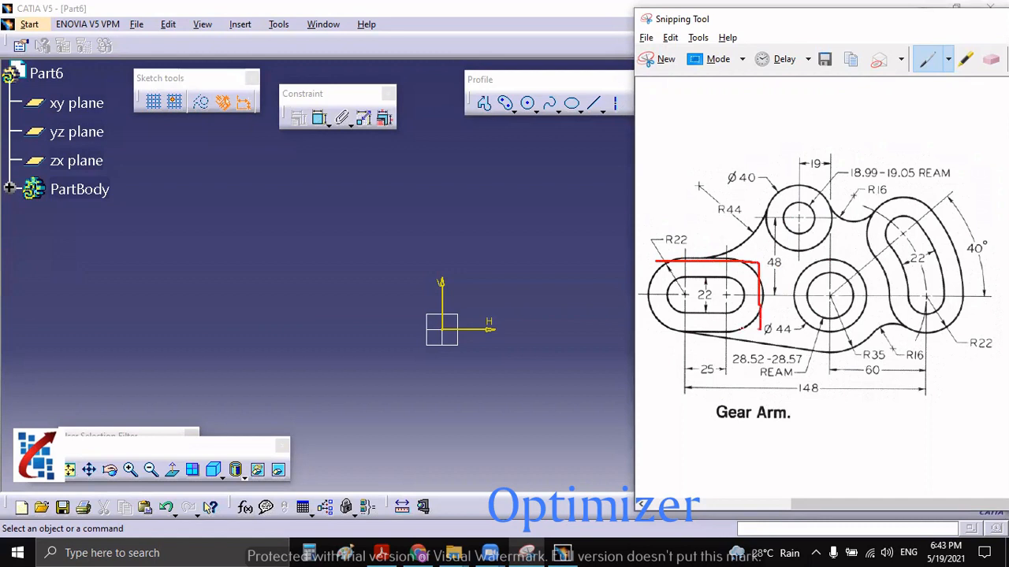
Mark the left slot, both circular bosses and the curved slot in red on the gear arm drawing, and erase all the marks
mouse_move(841, 265)
left_mouse_down()
mouse_move(804, 272)
mouse_move(818, 330)
mouse_move(863, 288)
mouse_move(841, 265)
left_mouse_up()
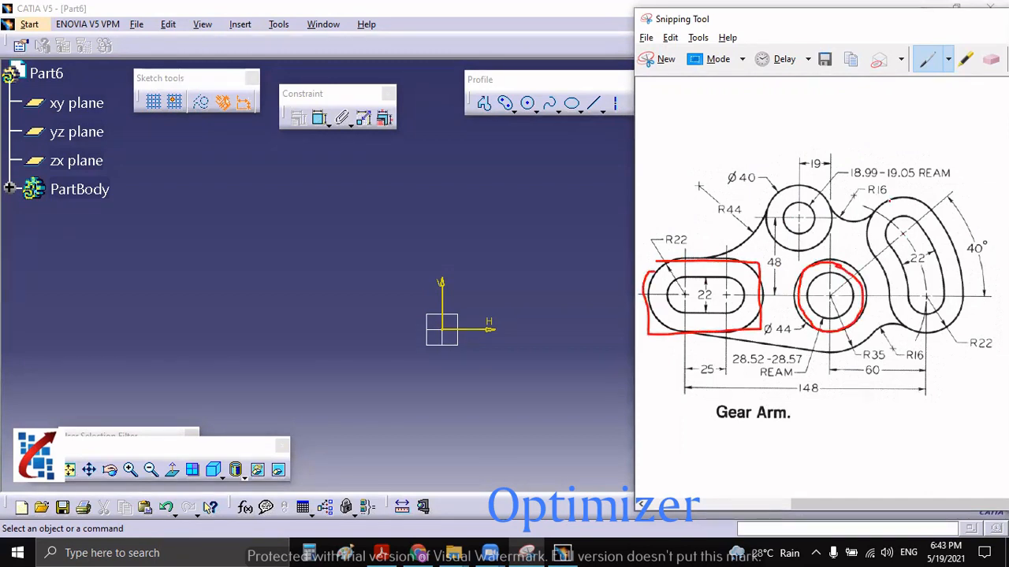
mouse_move(887, 202)
left_mouse_down()
mouse_move(876, 240)
mouse_move(947, 334)
mouse_move(906, 222)
left_mouse_up()
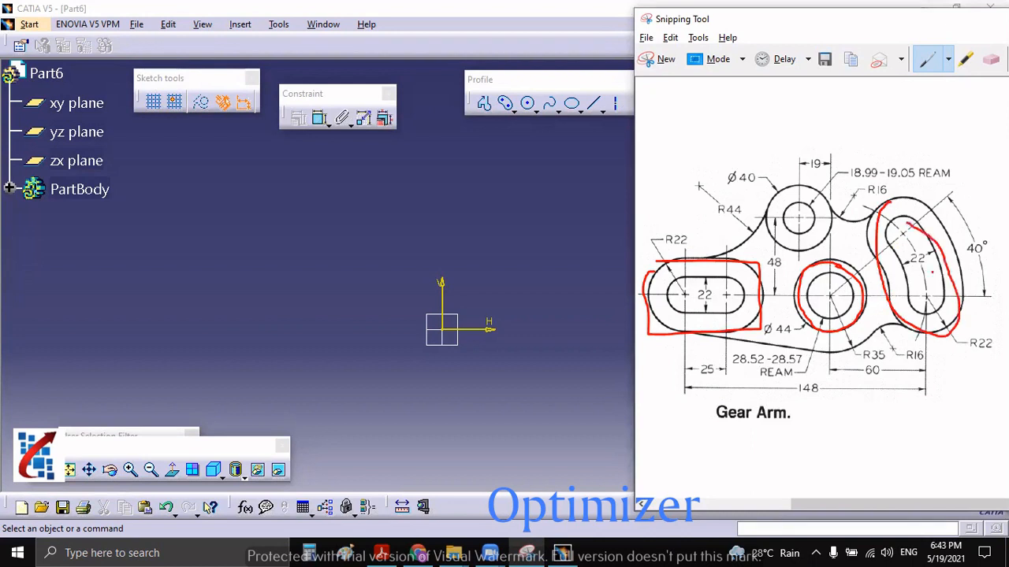
mouse_move(810, 189)
left_mouse_down()
mouse_move(783, 224)
mouse_move(829, 207)
mouse_move(816, 188)
left_mouse_up()
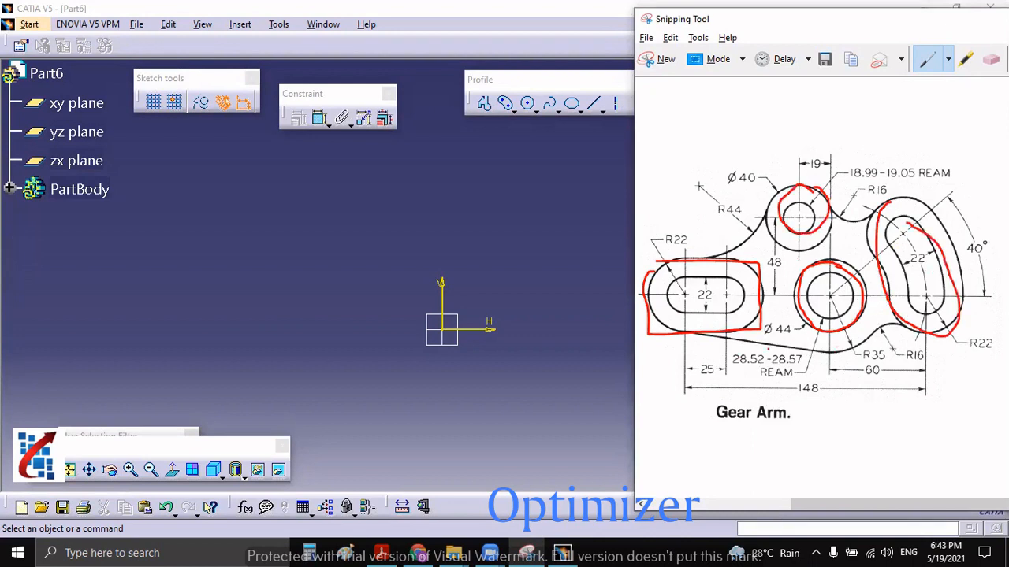
left_click_drag(839, 352, 837, 366)
left_click(992, 60)
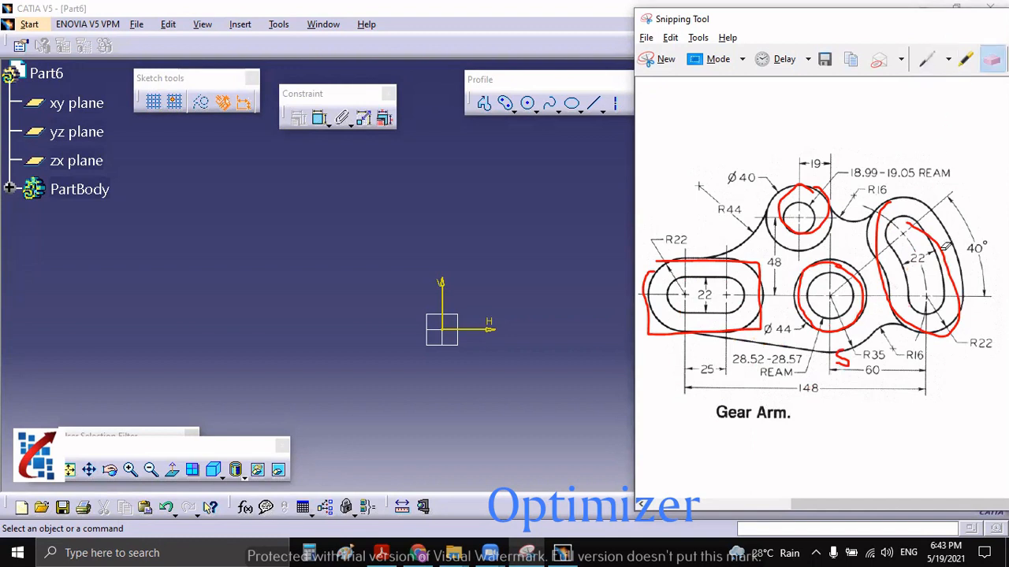
mouse_move(945, 246)
left_mouse_down()
mouse_move(772, 313)
mouse_move(848, 360)
left_mouse_up()
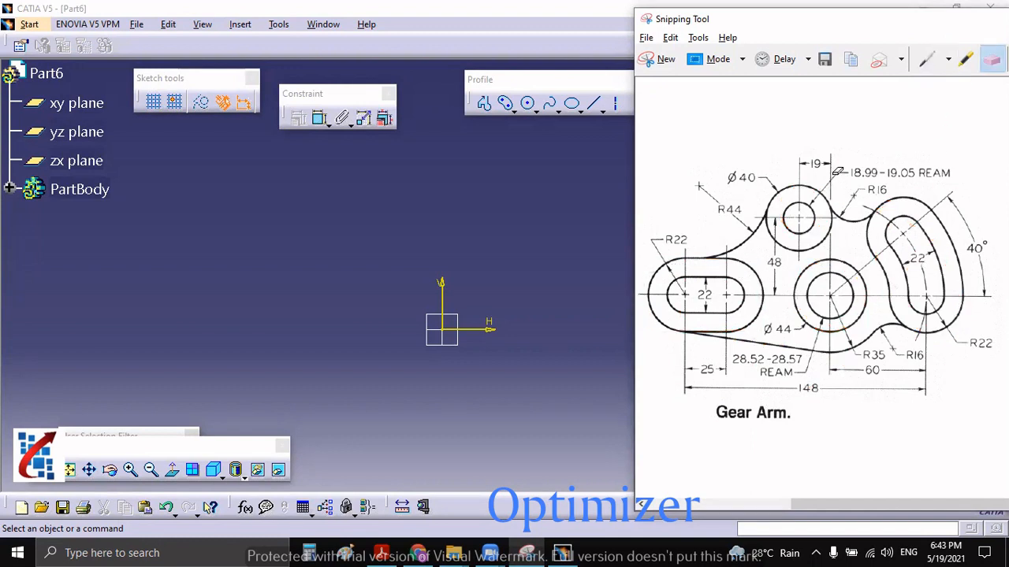
Mark the left slot's centre on the drawing, and sketch a horizontal elongated hole in CATIA from the origin, about 53 mm between centres and 19 mm radius
left_click(927, 60)
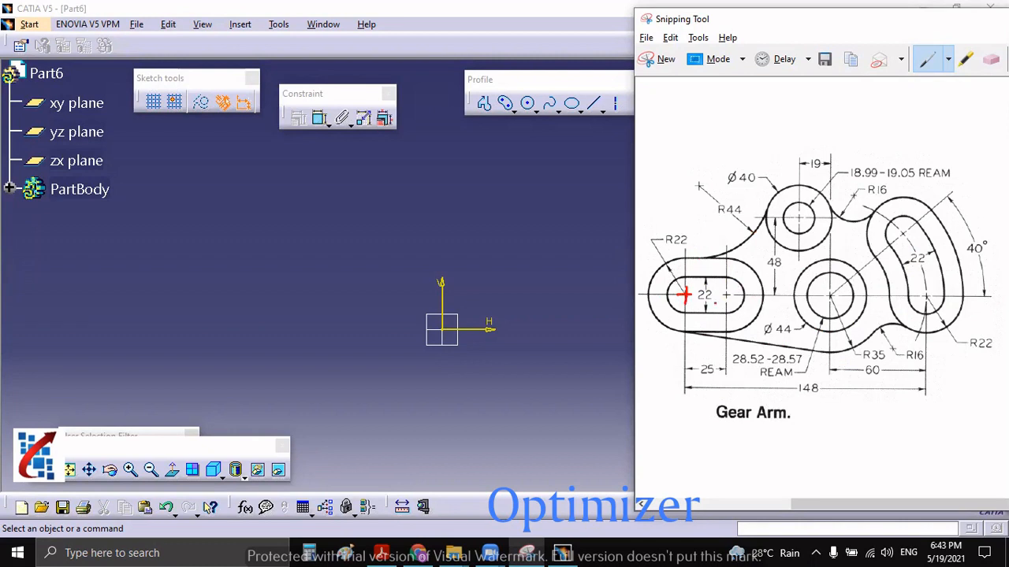
left_click(554, 291)
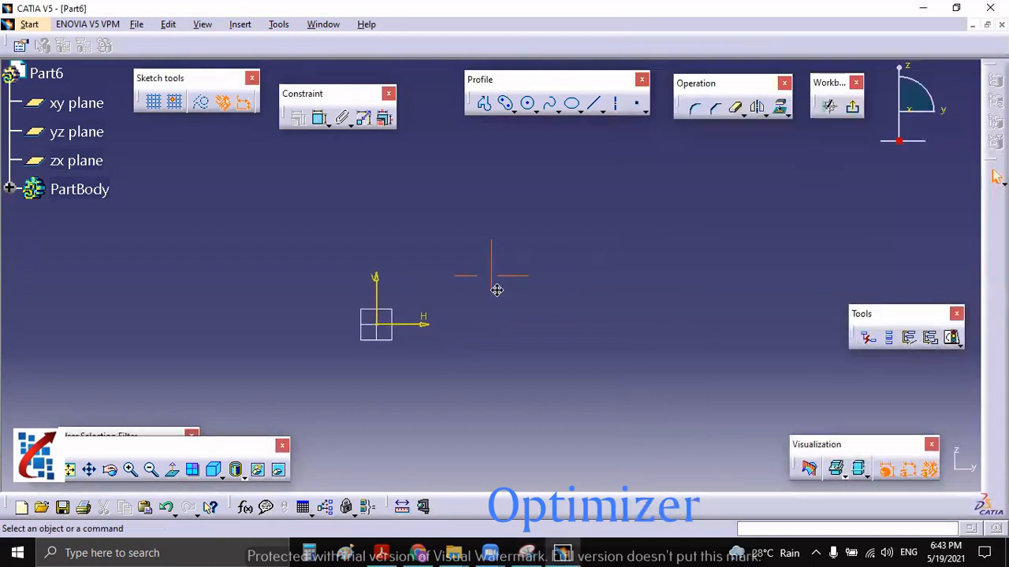
left_click(516, 112)
left_click(598, 124)
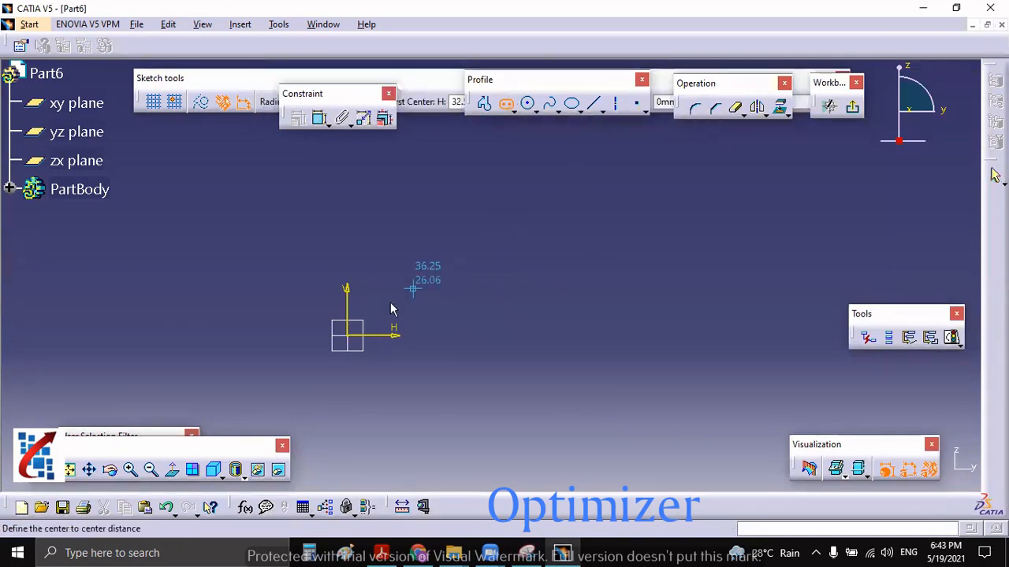
left_click(347, 335)
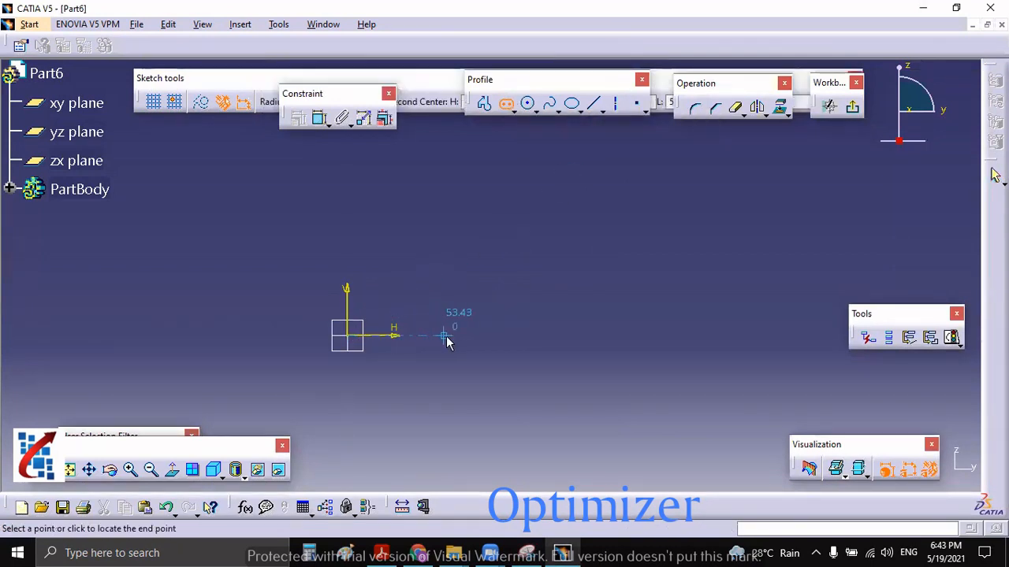
left_click(446, 340)
left_click(451, 369)
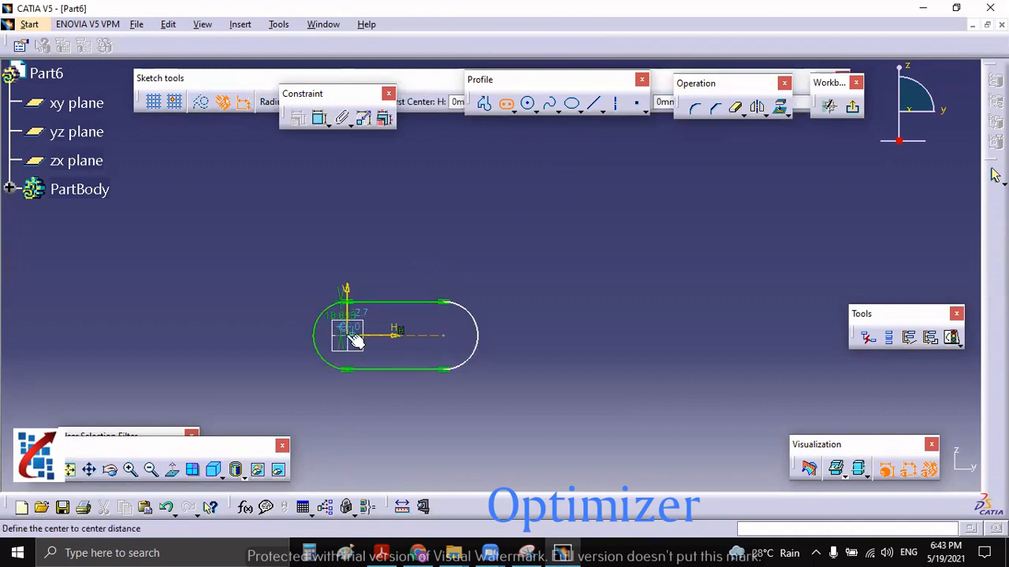
Sketch a second elongated hole around the first, sharing its centres, with a radius of about 33 mm
left_click(350, 337)
left_click(449, 341)
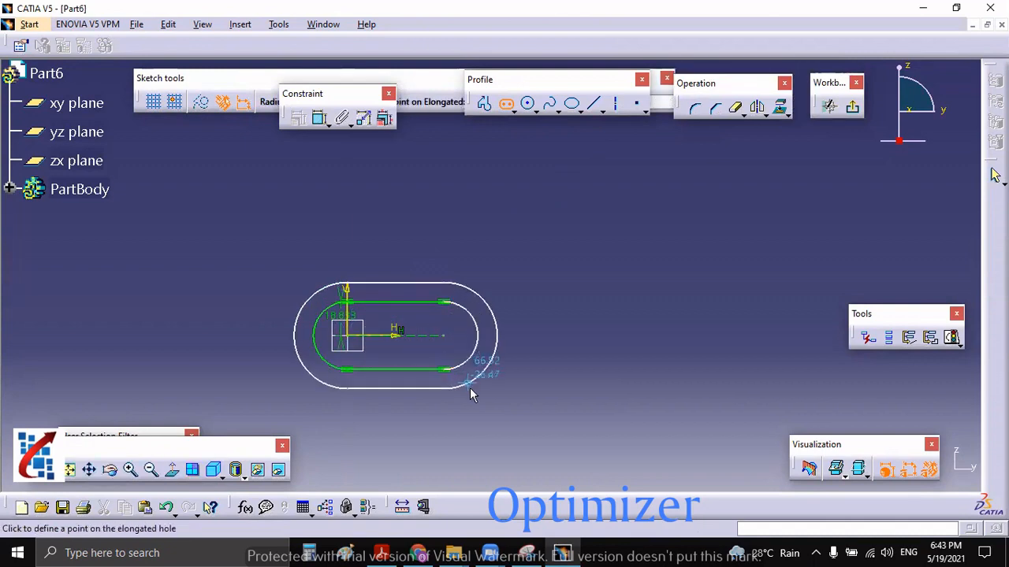
left_click(471, 389)
middle_click_drag(562, 354, 383, 340)
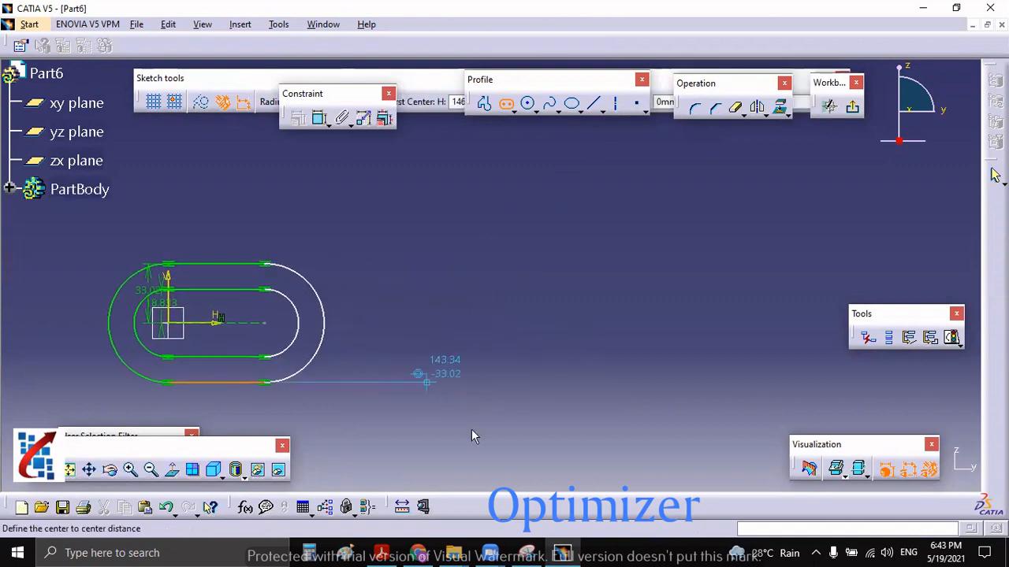
Sketch a circle of about 25 mm radius level with the slots, centred about 190 mm to the right of the origin
left_click(527, 553)
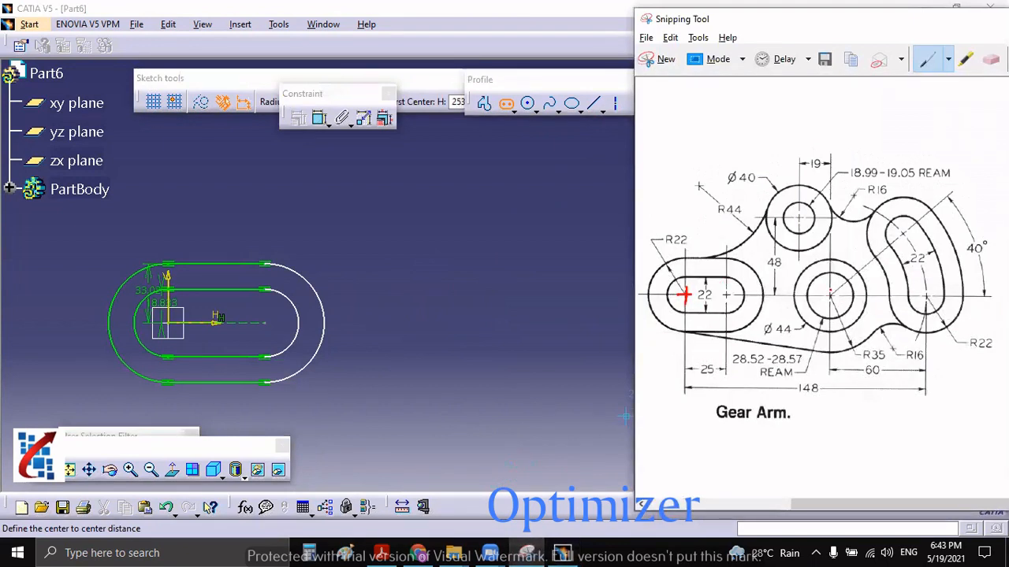
left_click(528, 104)
left_click(528, 104)
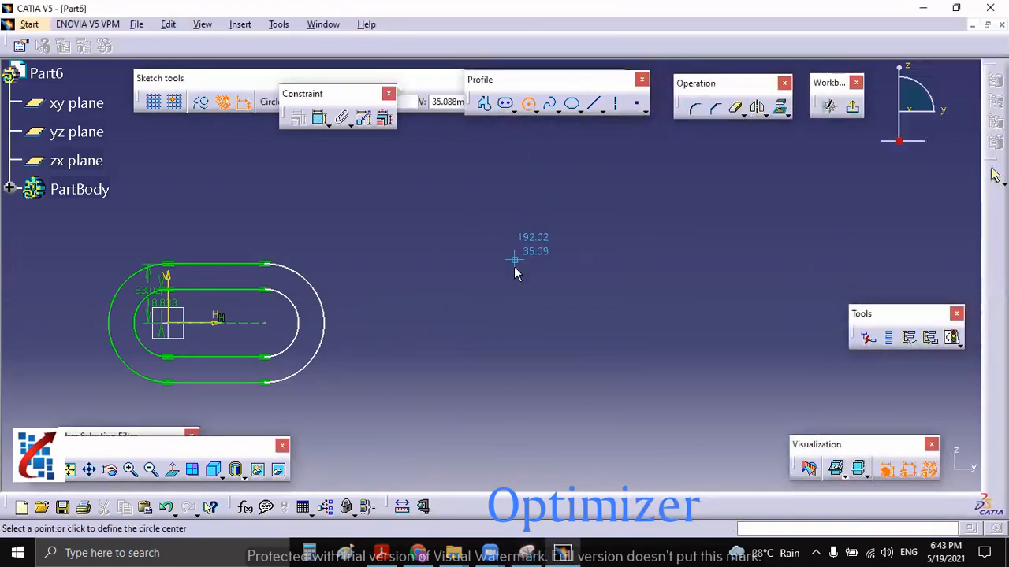
left_click(511, 324)
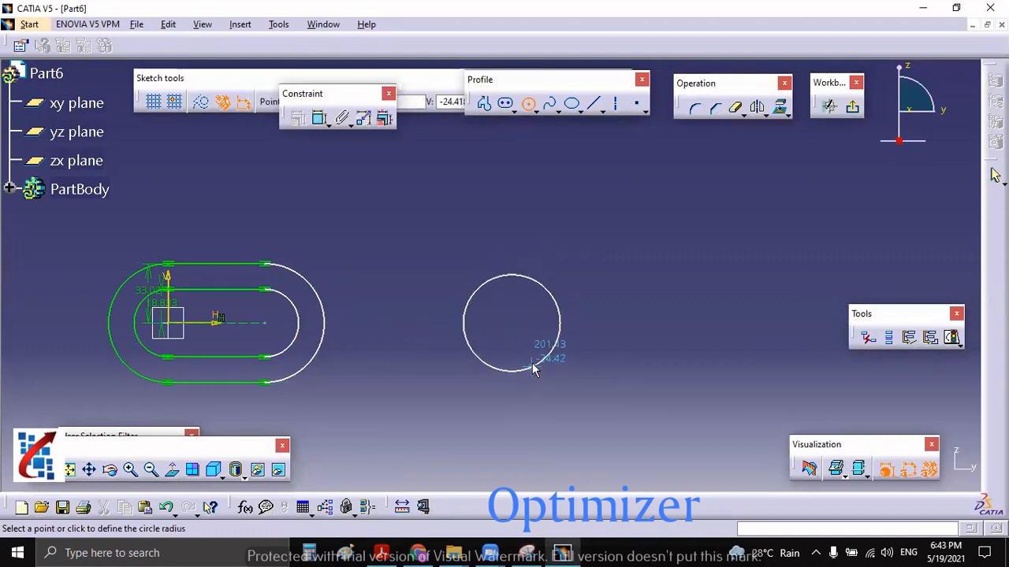
left_click(532, 367)
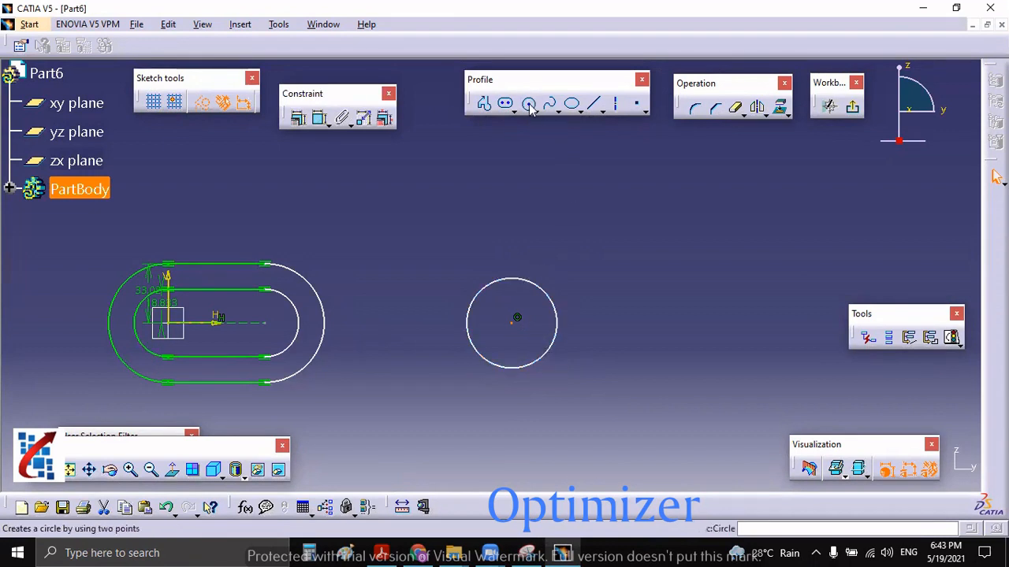
Sketch a larger circle of about 40 mm radius around the first one, sharing its centre
left_click(528, 104)
left_click(517, 318)
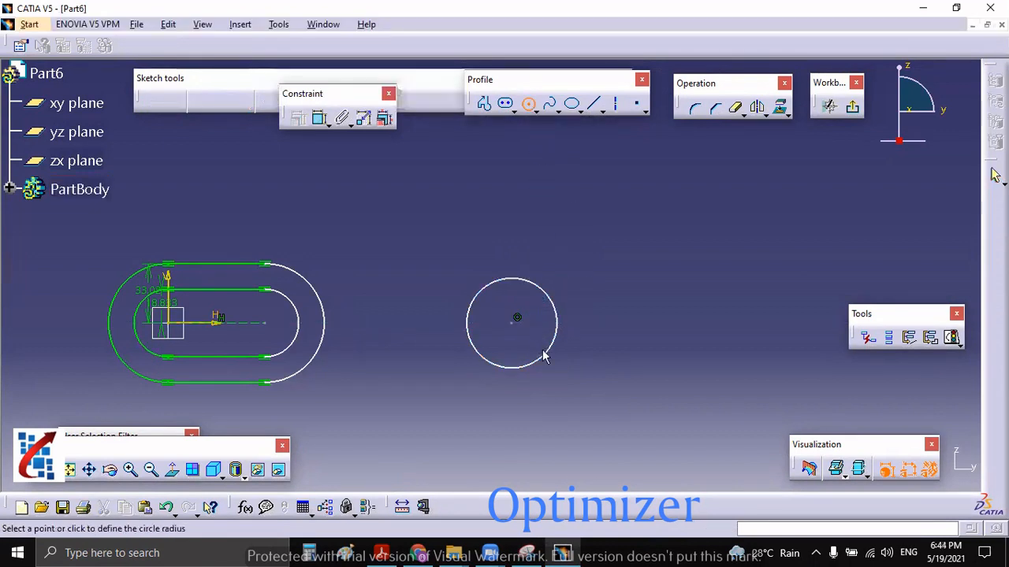
left_click(565, 379)
mouse_move(662, 315)
middle_mouse_down()
mouse_move(610, 322)
mouse_move(720, 246)
middle_mouse_up()
Move the outer slot's radius dimension clear of the profile and set the inner slot's radius to 11 mm, half the drawing's 22 mm width
left_click(319, 118)
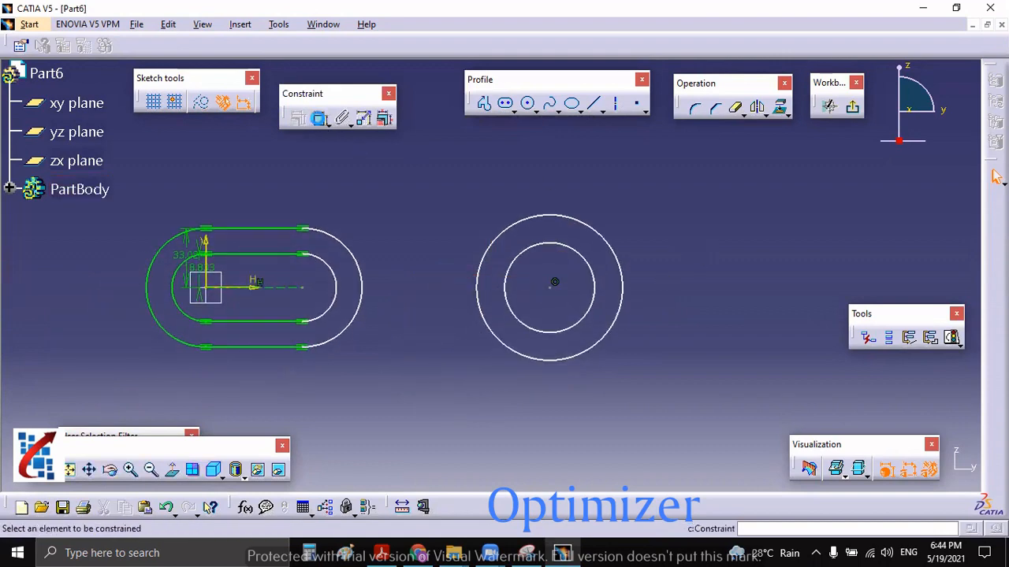
mouse_move(421, 214)
middle_mouse_down()
mouse_move(535, 195)
mouse_move(517, 227)
middle_mouse_up()
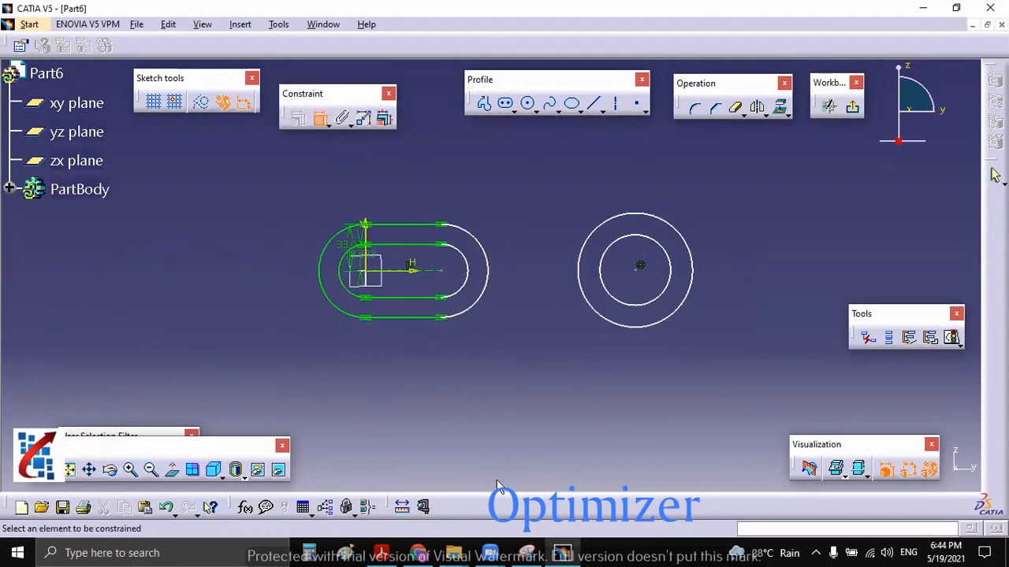
left_click(527, 552)
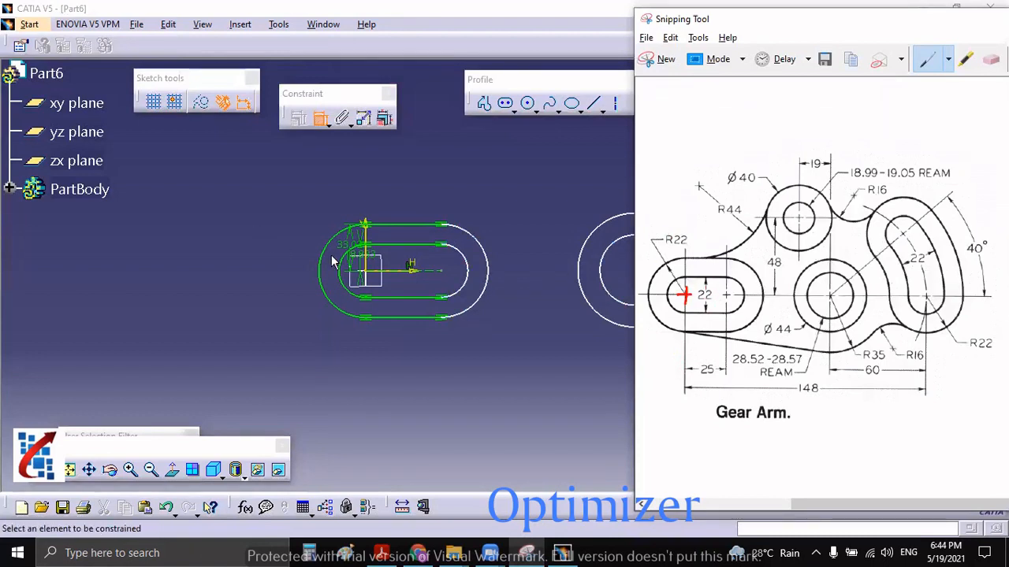
left_click_drag(349, 245, 284, 253)
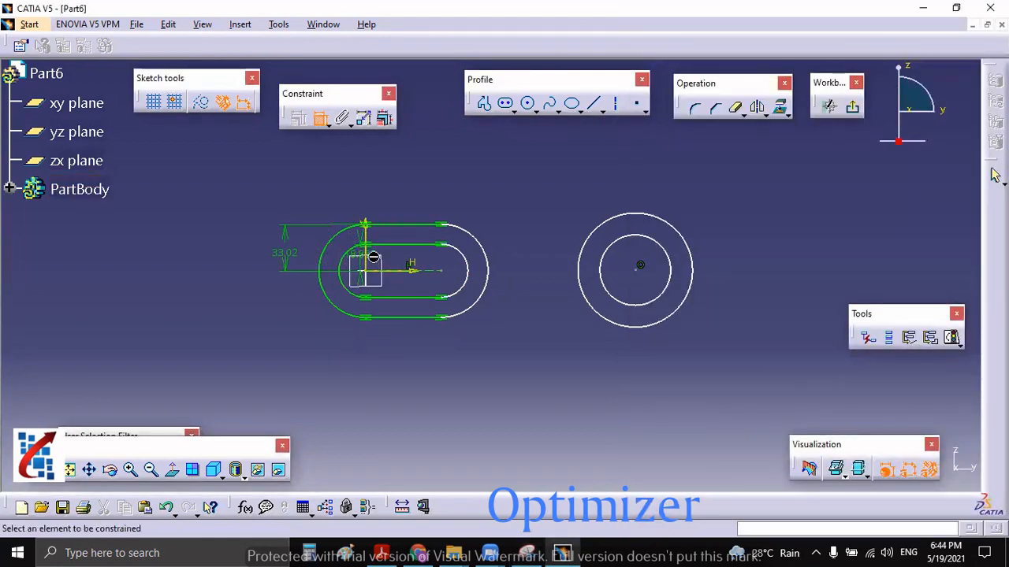
double_click(364, 256)
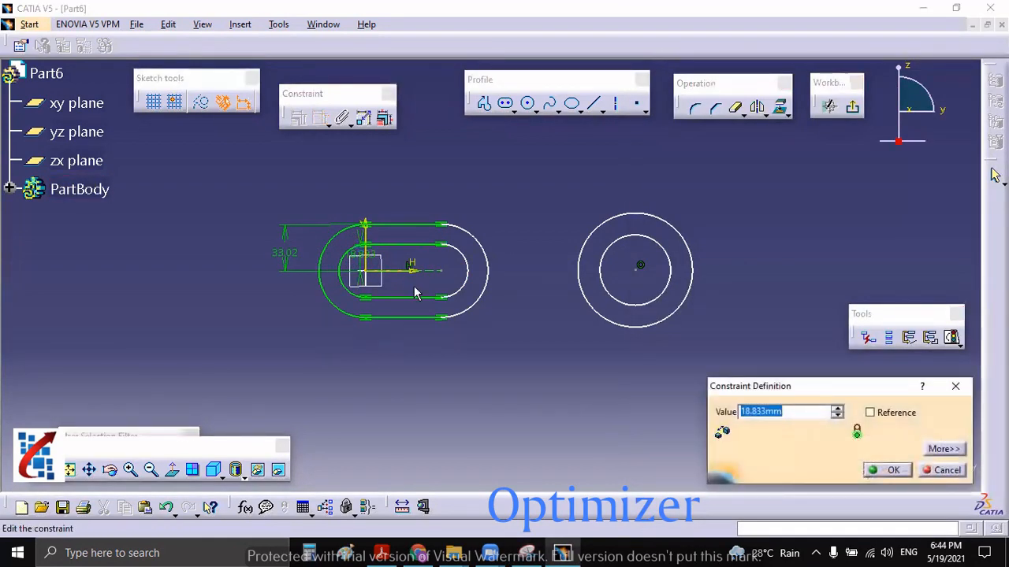
type("10")
key("Return")
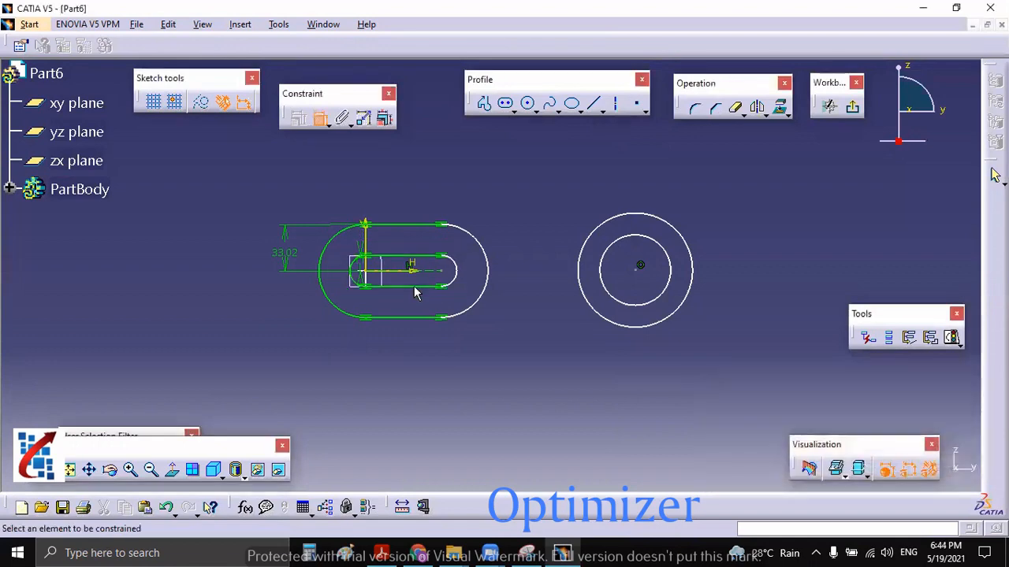
Set the outer slot's radius to 22 mm
double_click(286, 258)
type("22")
key("Return")
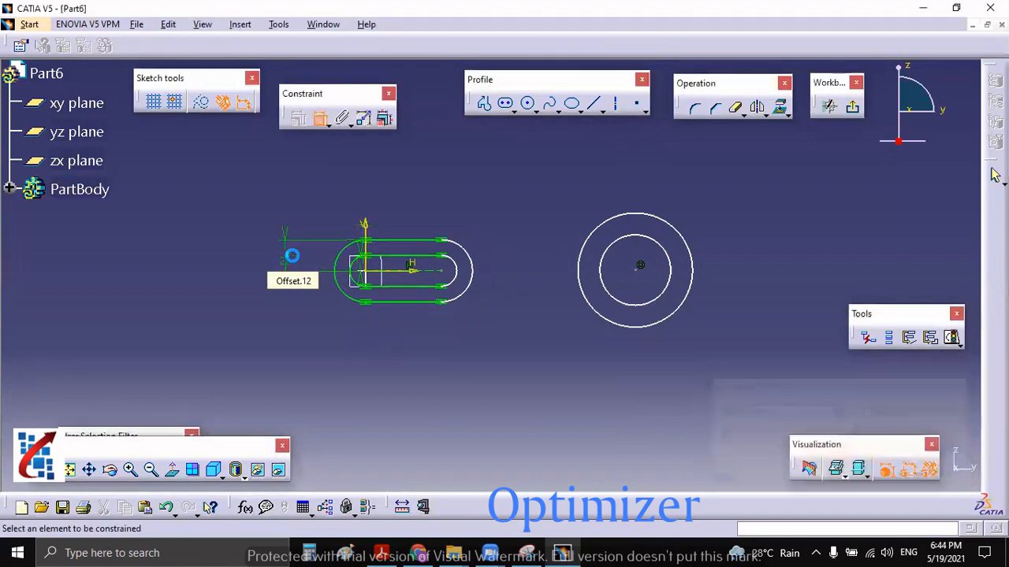
middle_click_drag(409, 341, 435, 305)
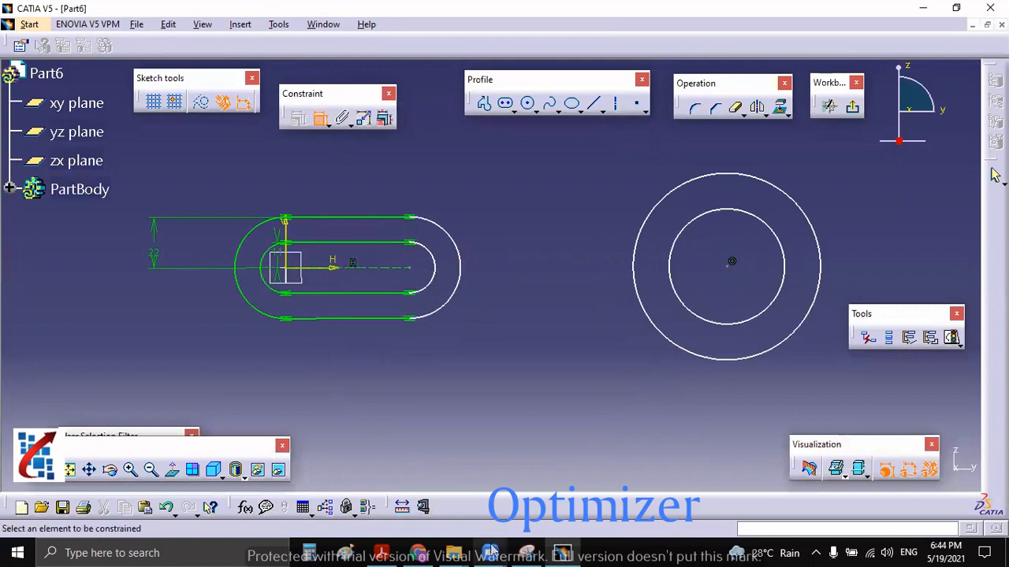
Dimension the outer slot's straight lower edge and set its length to 25 mm, as in the gear arm drawing
left_click(527, 554)
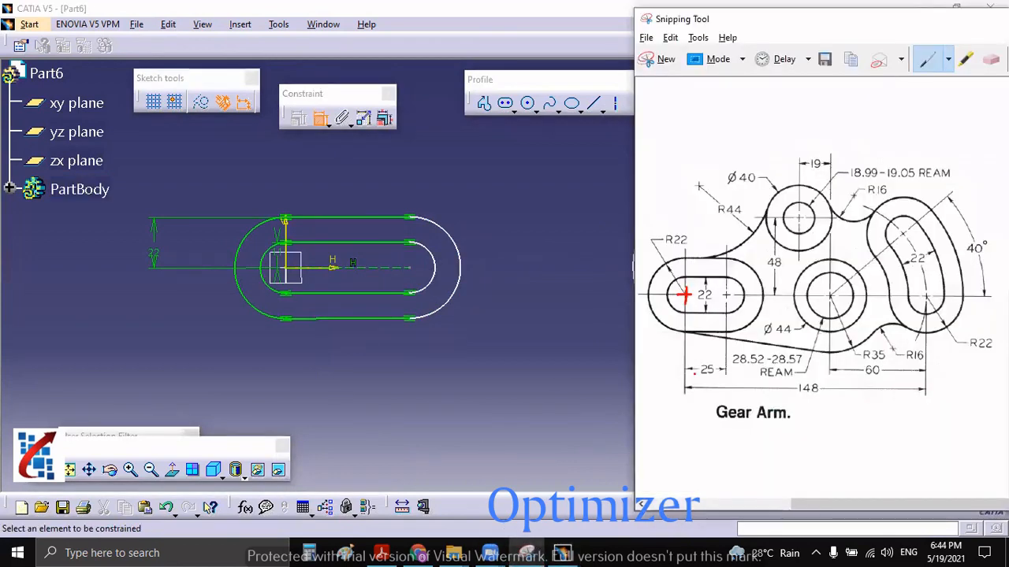
left_click(343, 319)
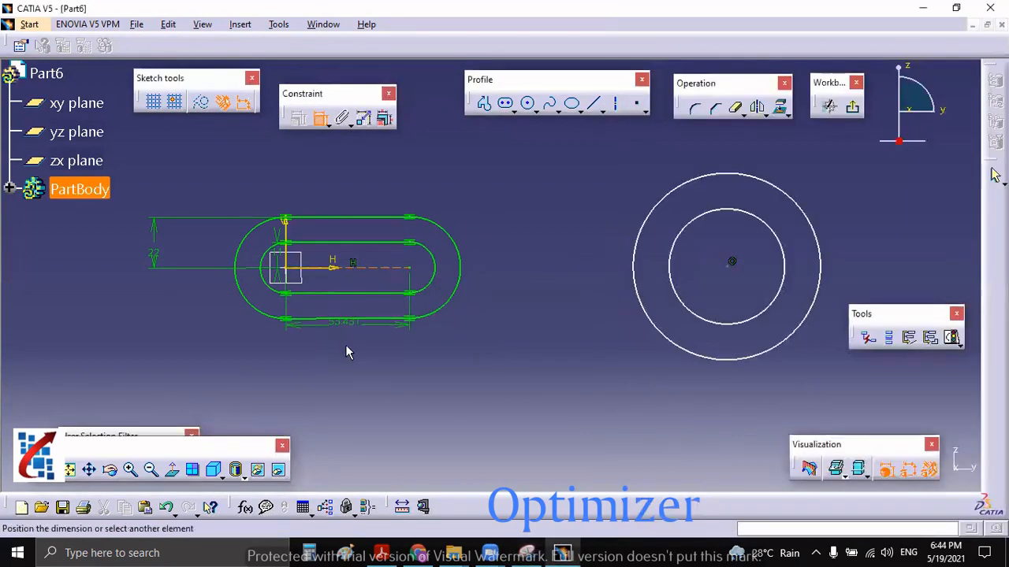
left_click(351, 363)
double_click(342, 354)
type("25")
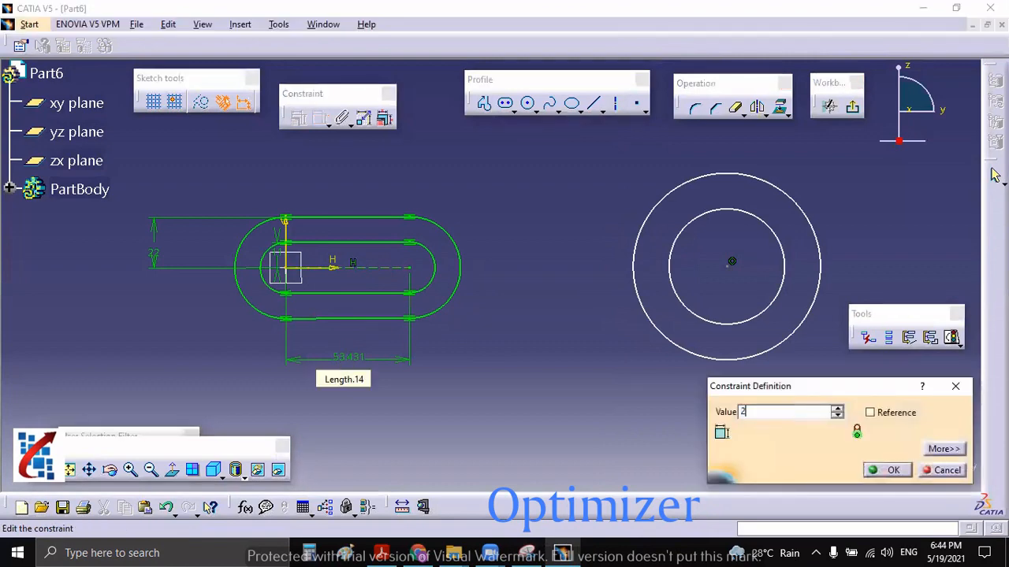
key("Return")
Check the boss dimensions in the drawing, then dimension the inner circle and set its radius to 34 mm
left_click(527, 554)
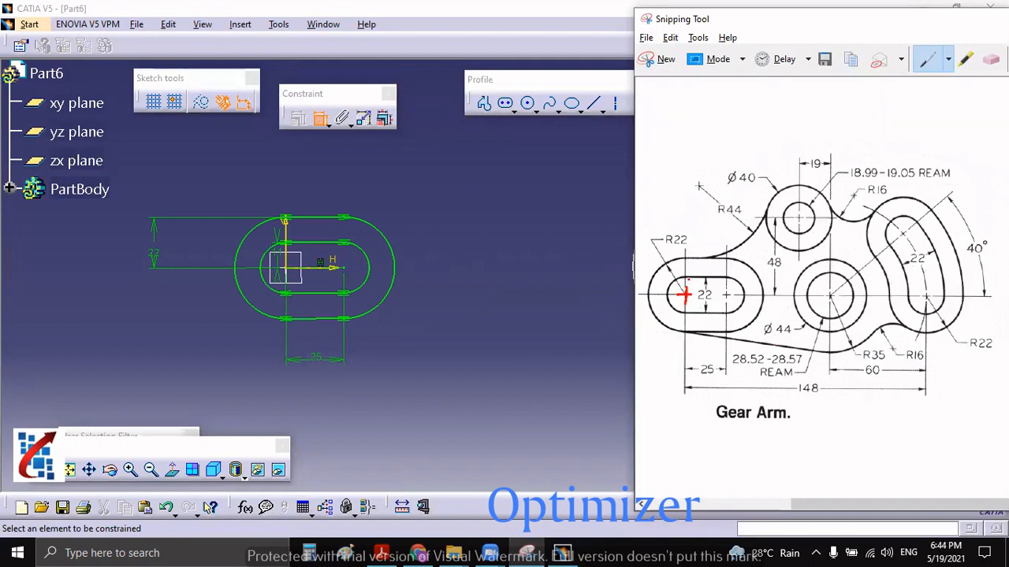
mouse_move(496, 301)
middle_mouse_down()
mouse_move(362, 306)
mouse_move(397, 309)
middle_mouse_up()
left_click(526, 554)
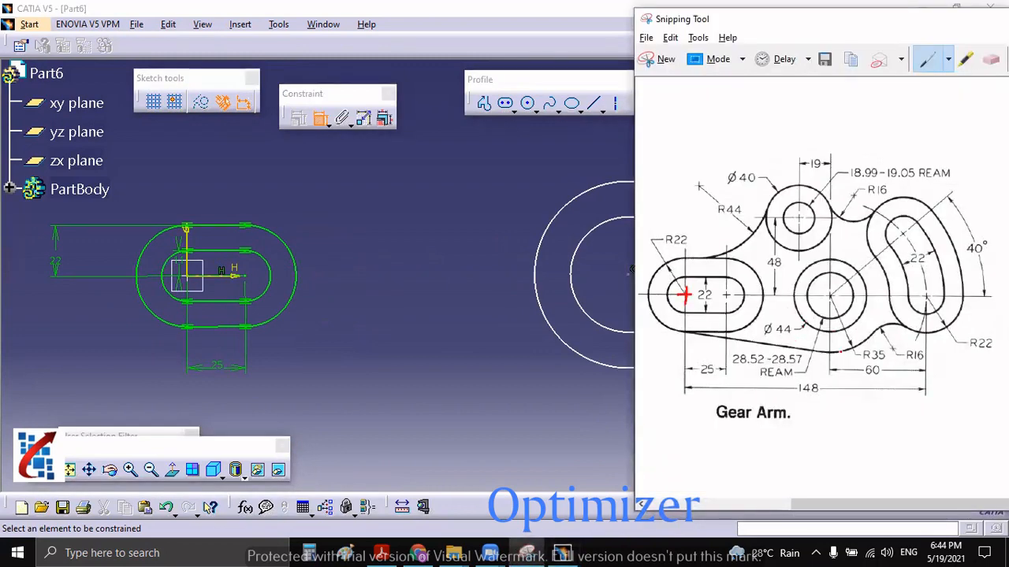
left_click(593, 320)
left_click(580, 314)
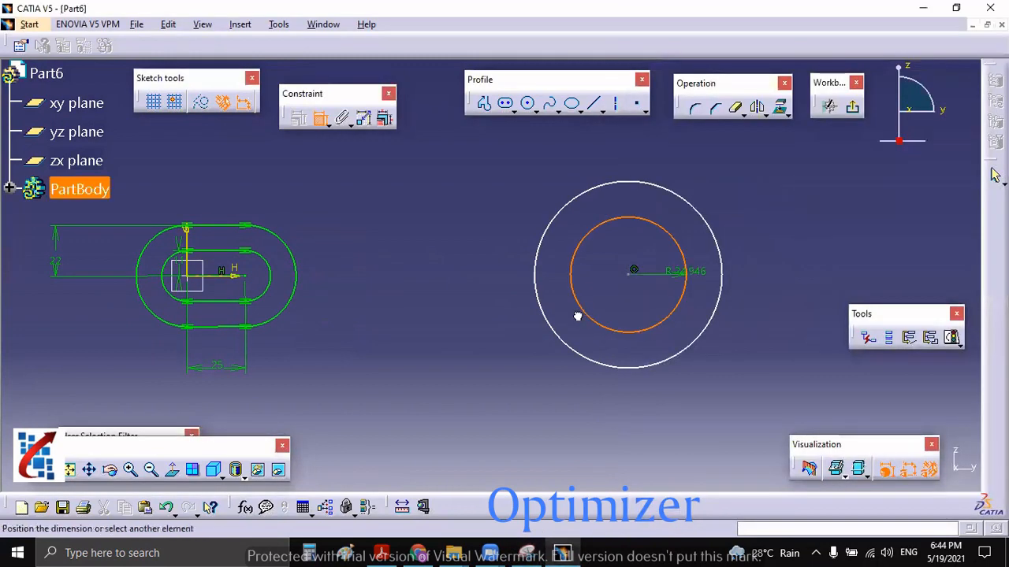
left_click(491, 351)
double_click(489, 352)
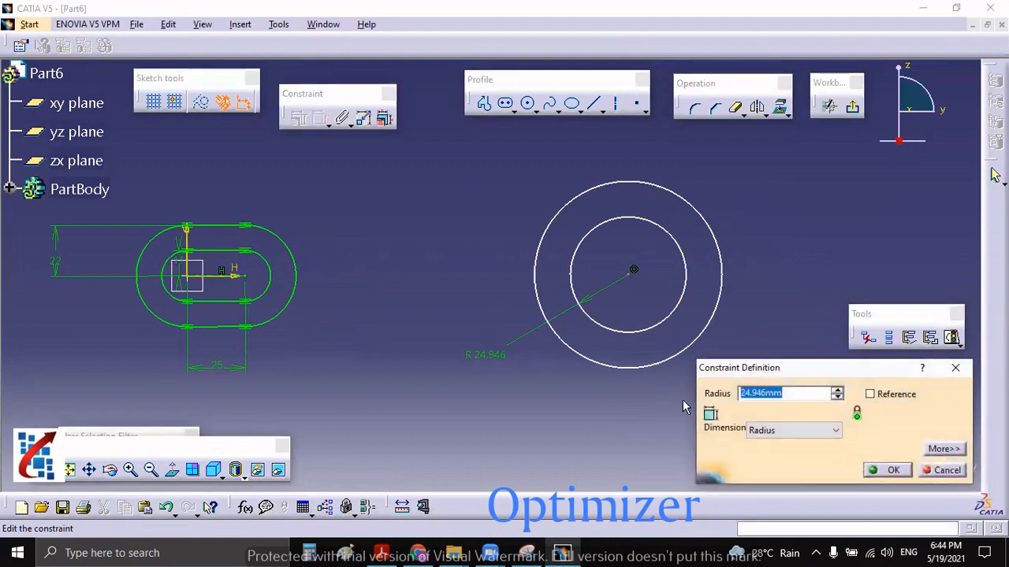
type("34")
key("Return")
Dimension the boss's outer circle as a diameter and set it to 44 mm
left_click(631, 367)
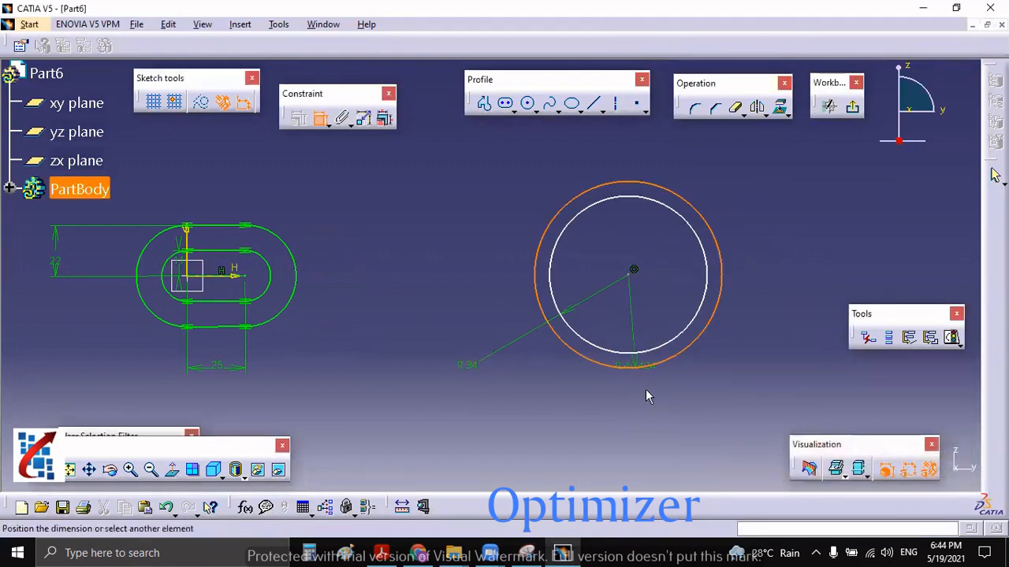
left_click(658, 402)
double_click(657, 399)
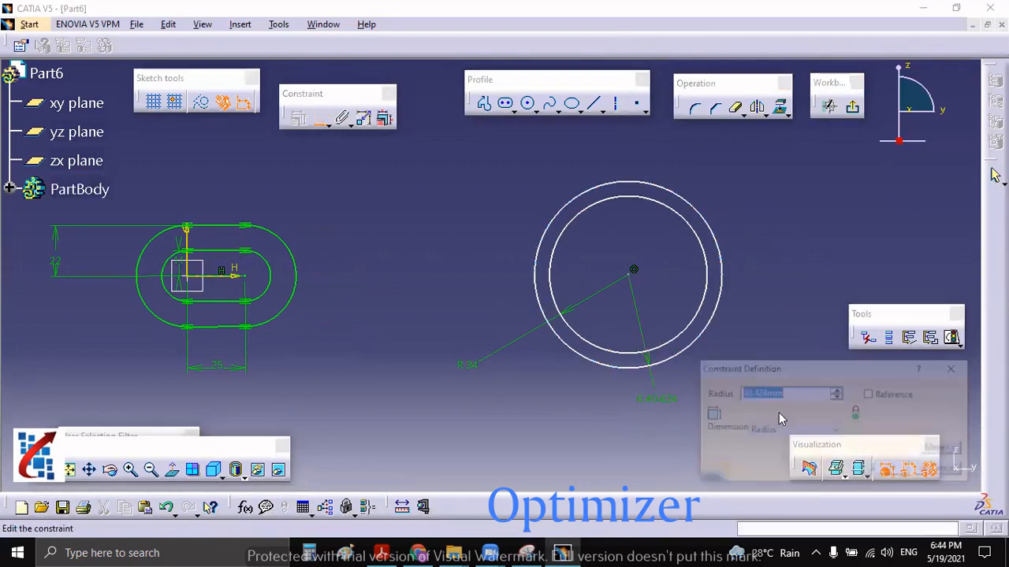
left_click(788, 430)
left_click(768, 451)
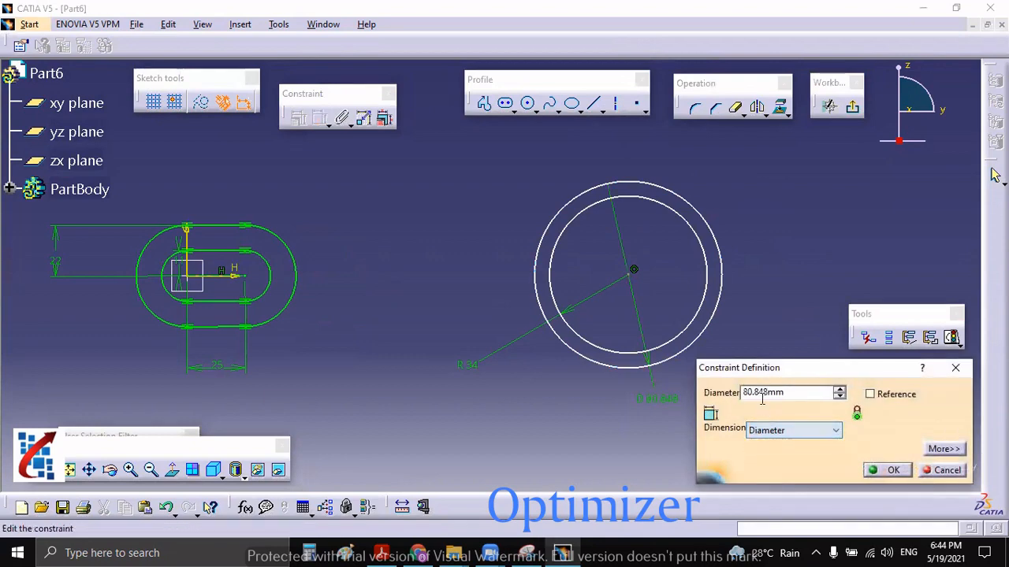
double_click(762, 394)
type("44")
key("Return")
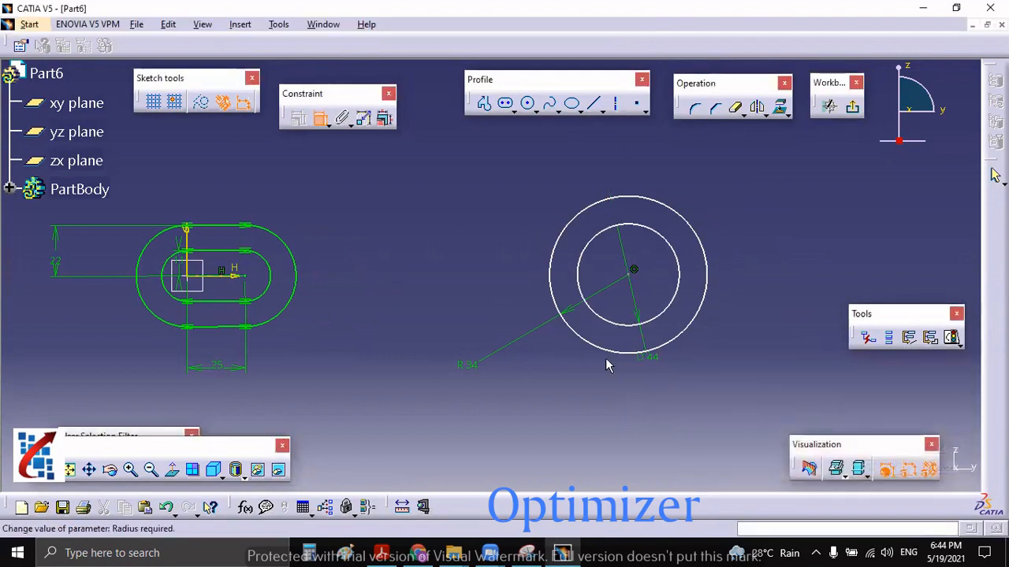
Check the centre spacing in the drawing, then dimension the distance from the sketch origin to the boss centre and set it to 148-60 mm
mouse_move(607, 365)
middle_mouse_down()
mouse_move(520, 302)
mouse_move(525, 333)
middle_mouse_up()
left_click(527, 551)
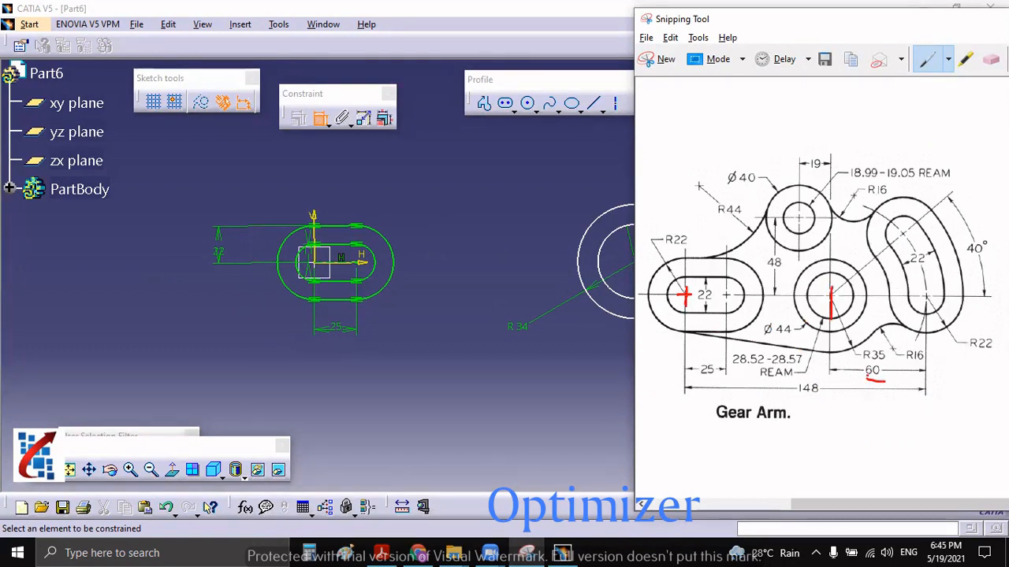
left_click(554, 367)
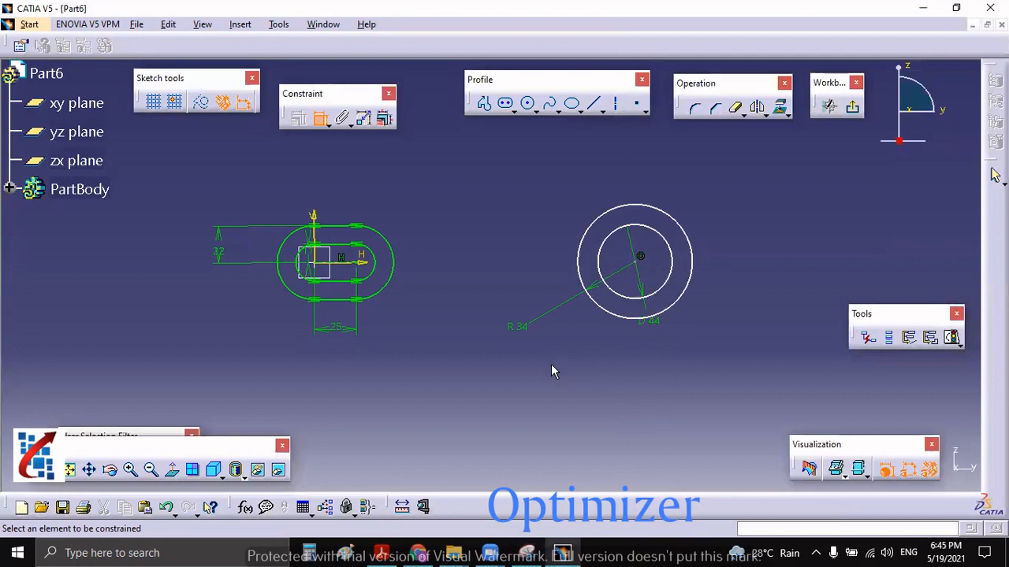
left_click(640, 258)
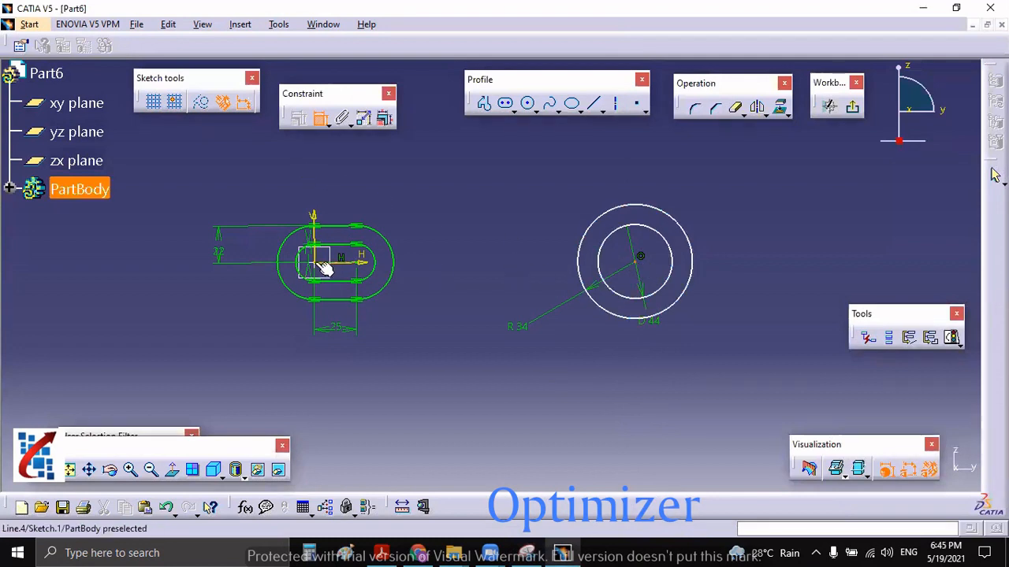
left_click(319, 262)
left_click(480, 394)
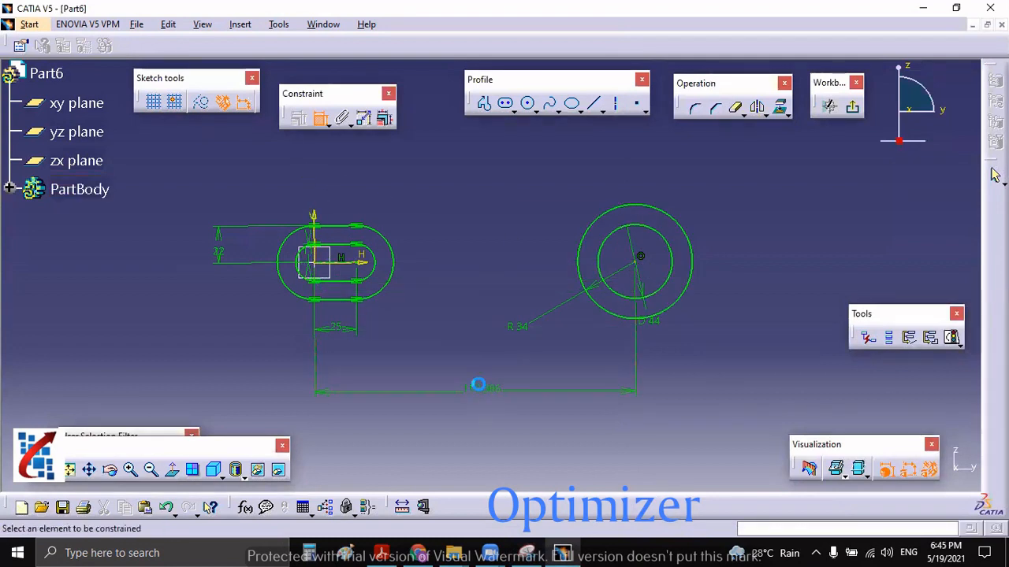
double_click(482, 392)
type("148")
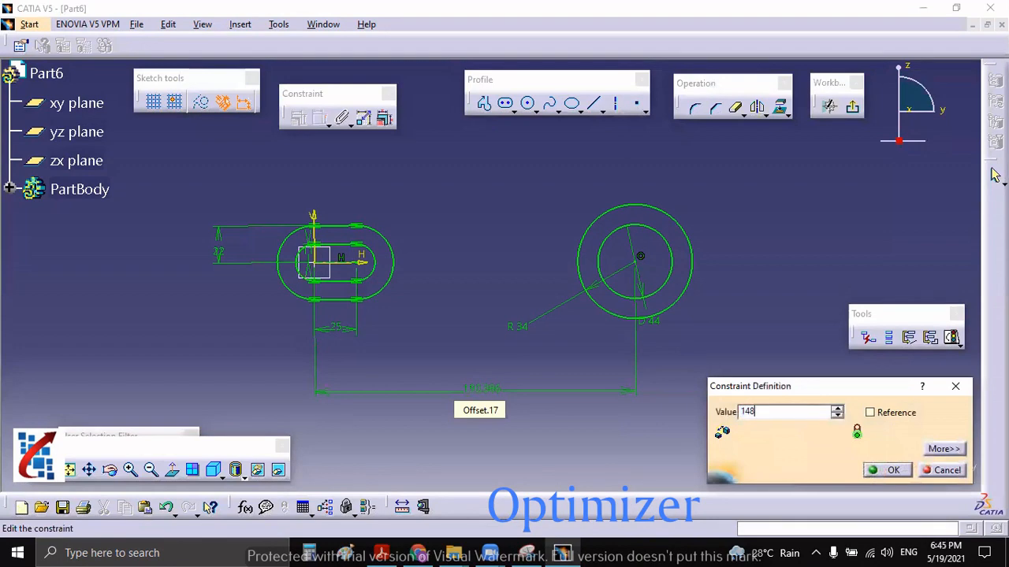
type("-60")
key("Return")
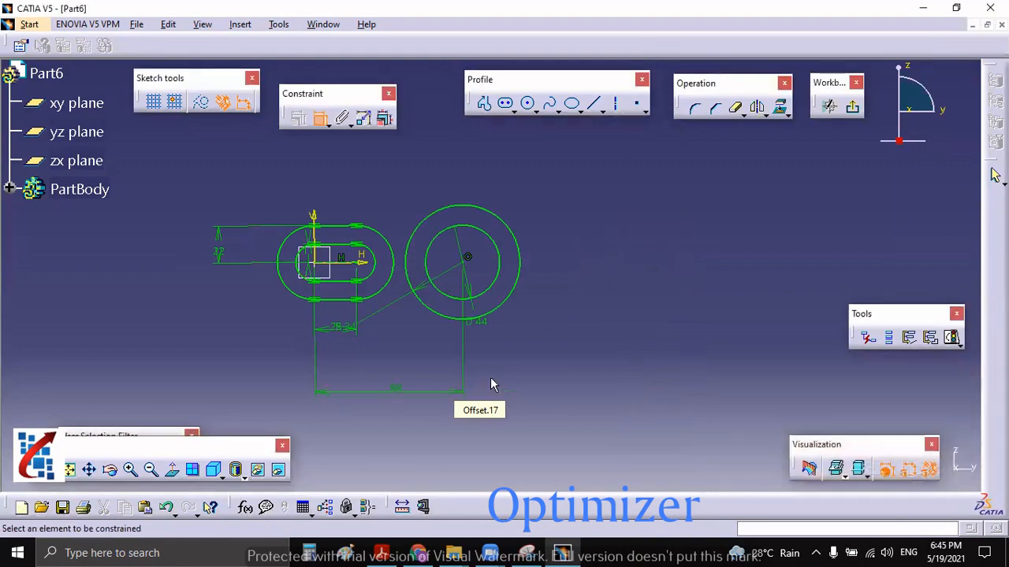
In the gear arm drawing, mark the R35 arc and the 28.52-28.57 ream size of the central boss hole
mouse_move(533, 327)
middle_mouse_down()
mouse_move(562, 335)
mouse_move(545, 365)
mouse_move(665, 325)
mouse_move(651, 347)
middle_mouse_up()
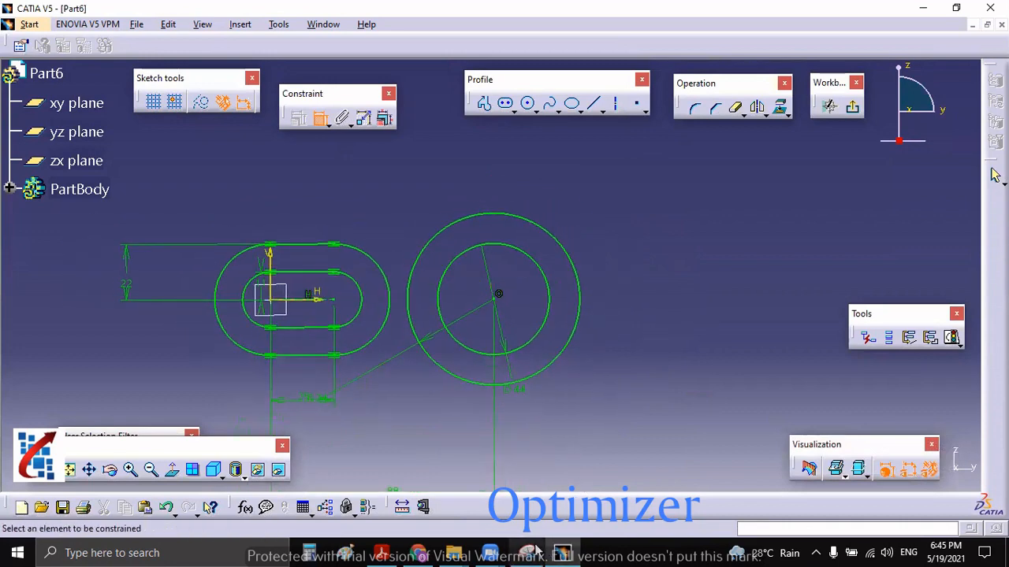
left_click(528, 553)
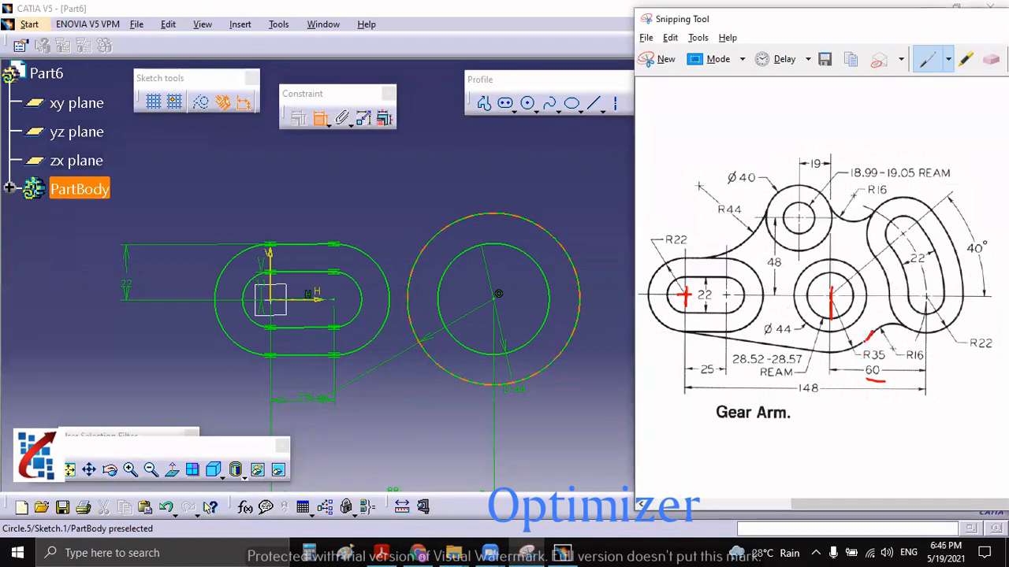
left_click_drag(840, 353, 868, 332)
left_click_drag(736, 366, 786, 365)
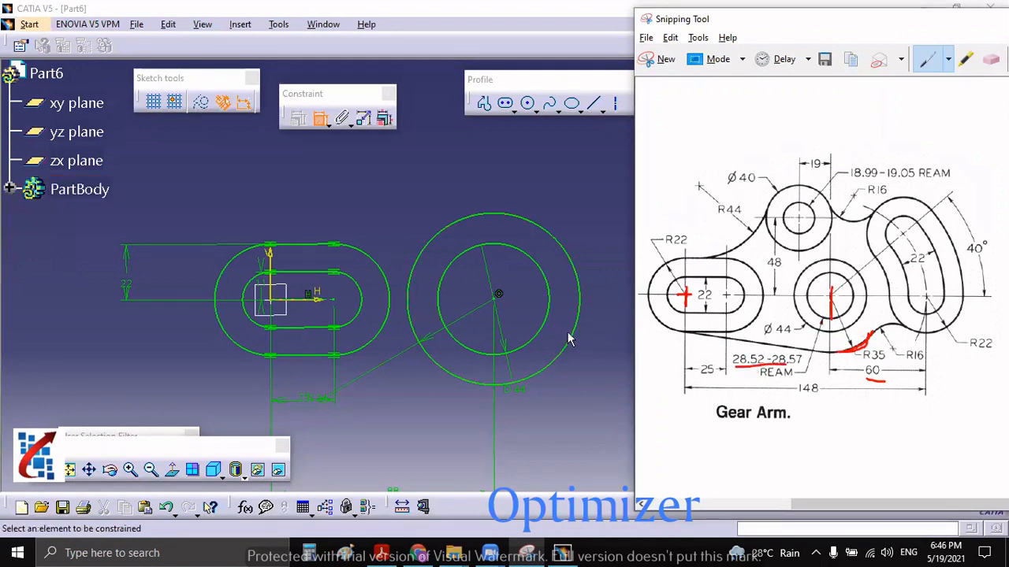
left_click(541, 158)
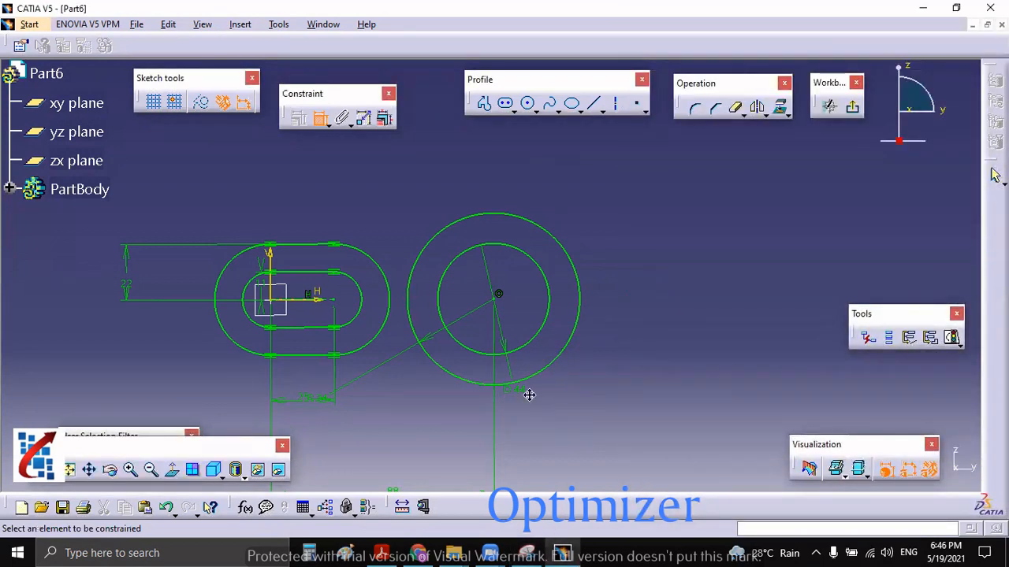
Set the radius of the 34 mm boss circle to 28.5 mm
middle_click_drag(528, 396, 539, 288)
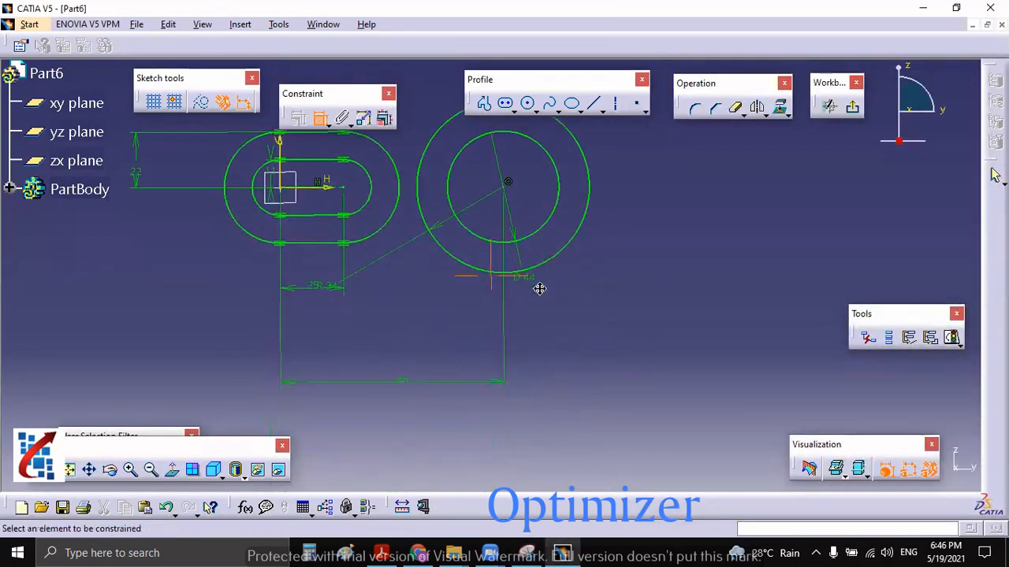
double_click(395, 261)
type("28.5")
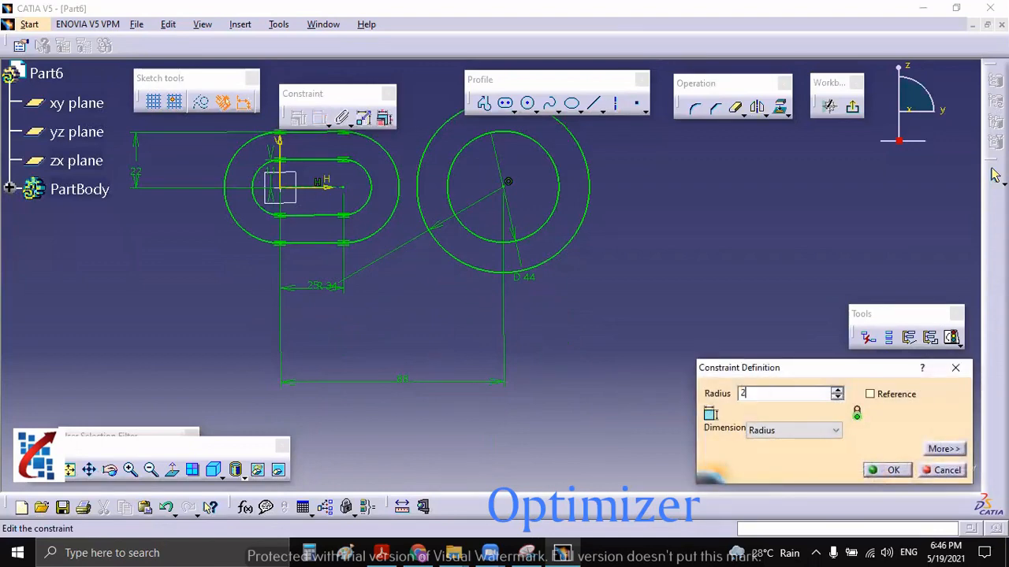
key("Return")
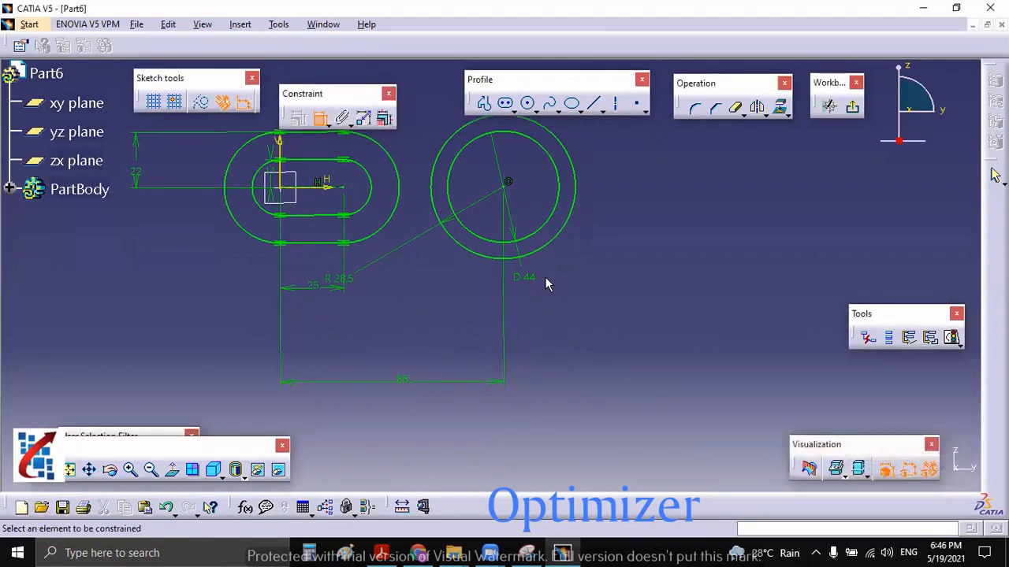
Recheck the drawing, switch the 28.5 mm boss circle's dimension from radius to diameter and set the diameter to 28.5 mm
middle_click_drag(539, 263, 535, 312)
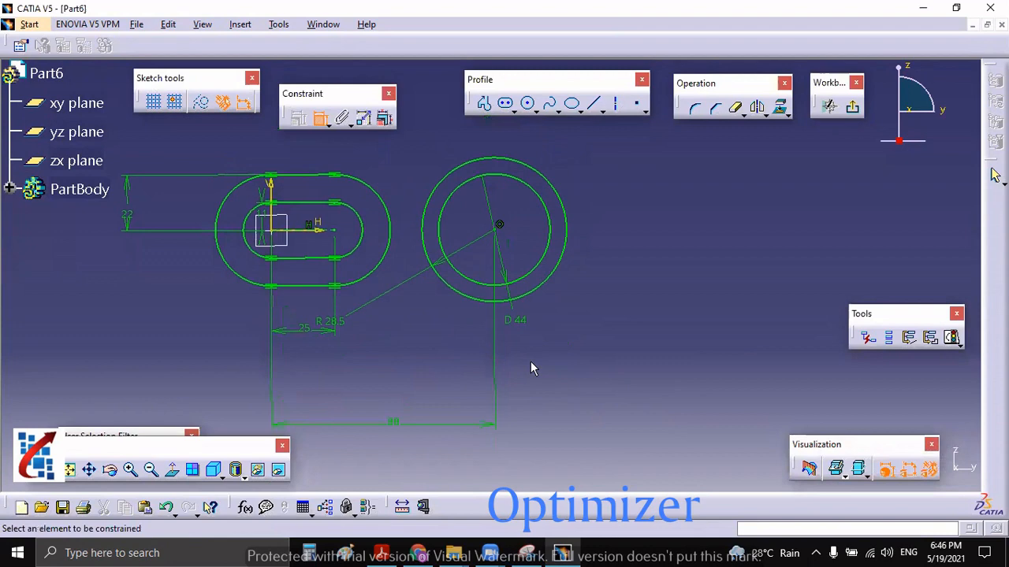
left_click(526, 552)
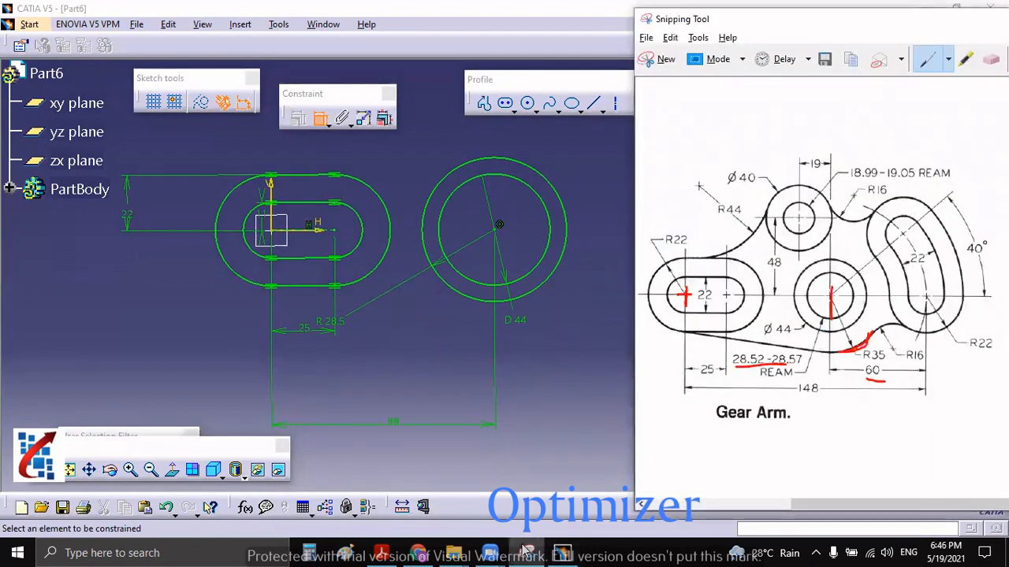
left_click(526, 552)
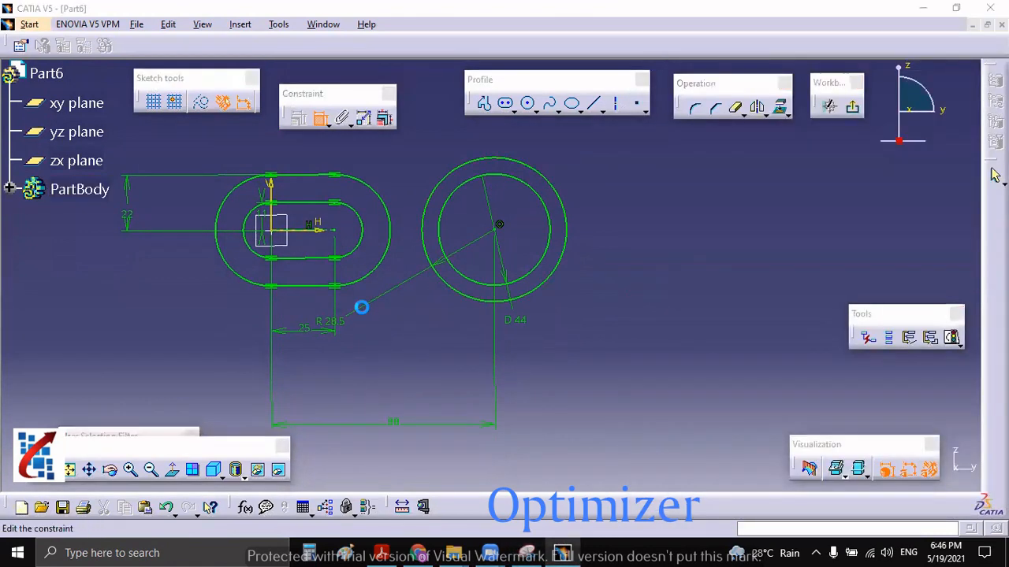
left_click(795, 431)
left_click(775, 453)
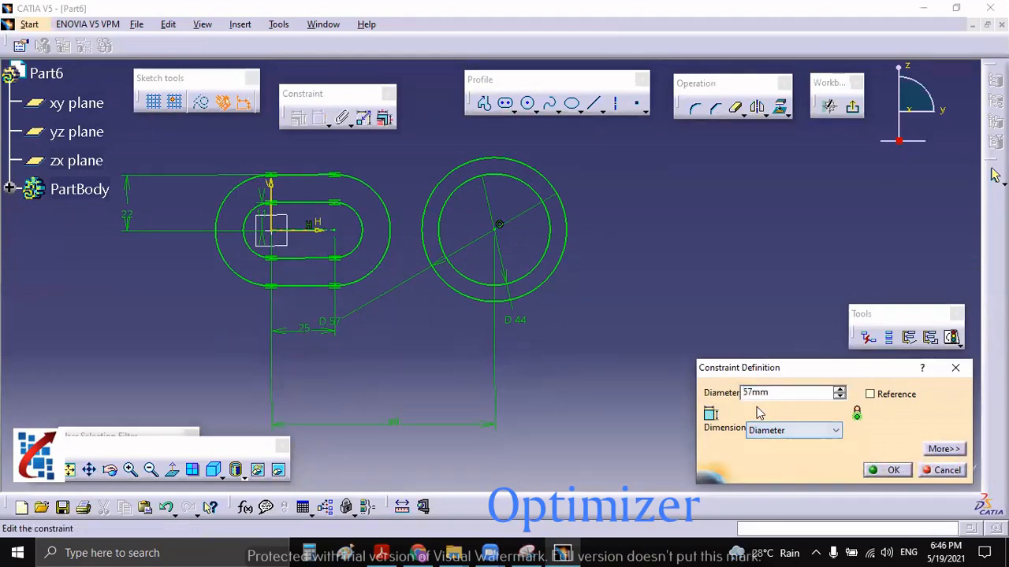
double_click(757, 392)
type("28.5")
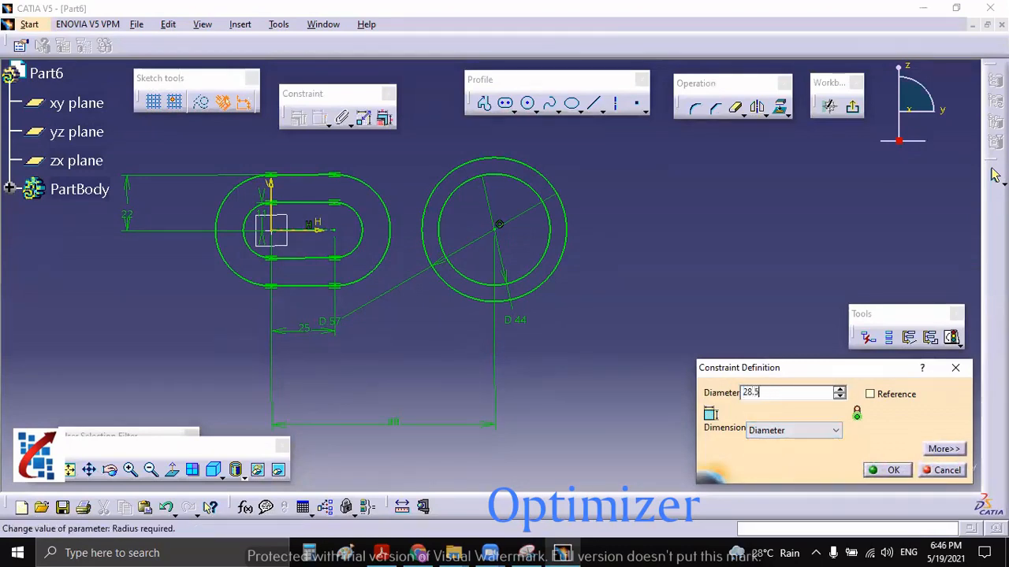
key("Return")
In the gear arm drawing, mark the curved slot's two end centres and the central boss centre it is swept about
middle_click_drag(632, 277, 601, 316)
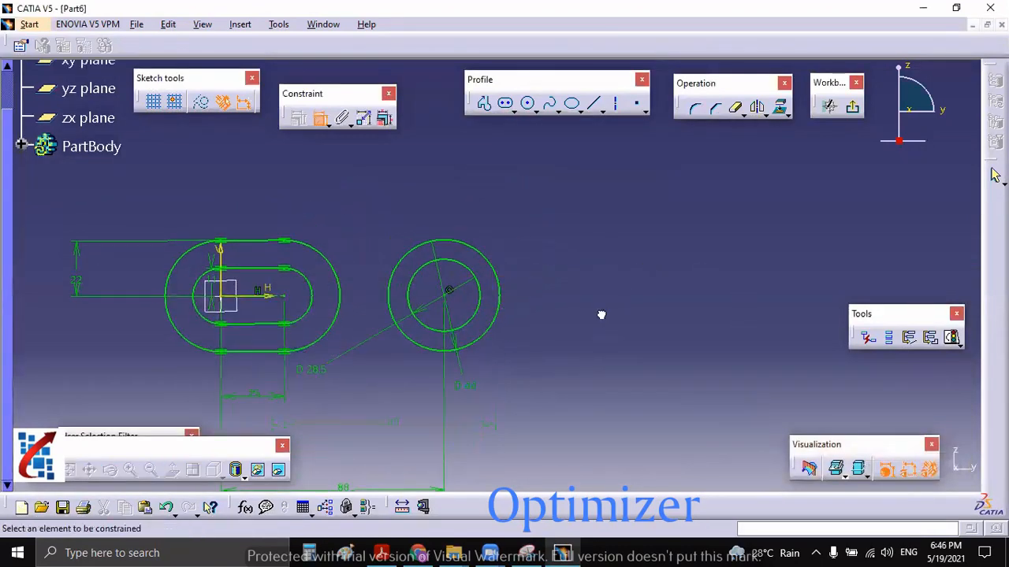
mouse_move(658, 290)
middle_mouse_down()
mouse_move(676, 290)
mouse_move(666, 323)
middle_mouse_up()
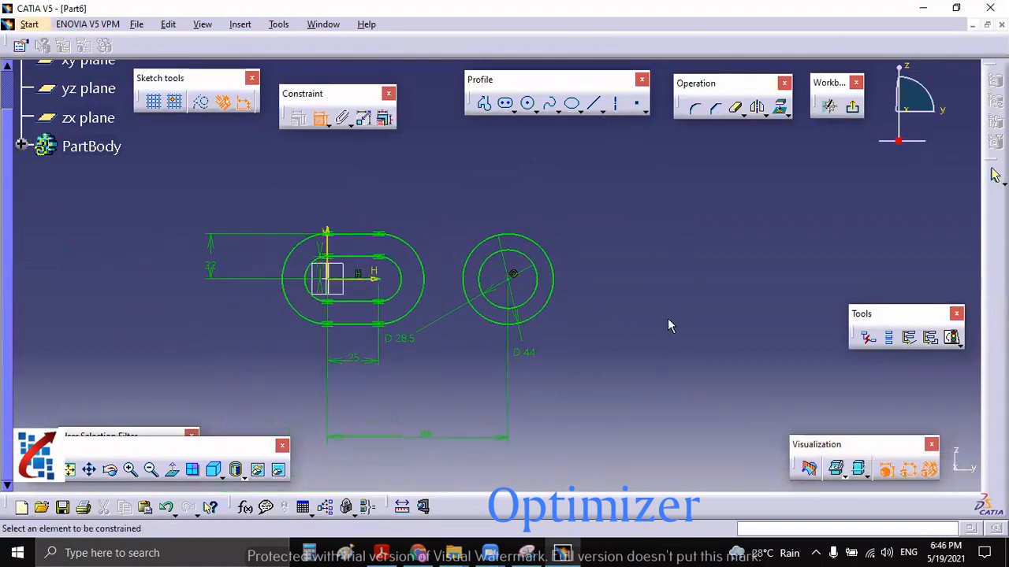
left_click(527, 553)
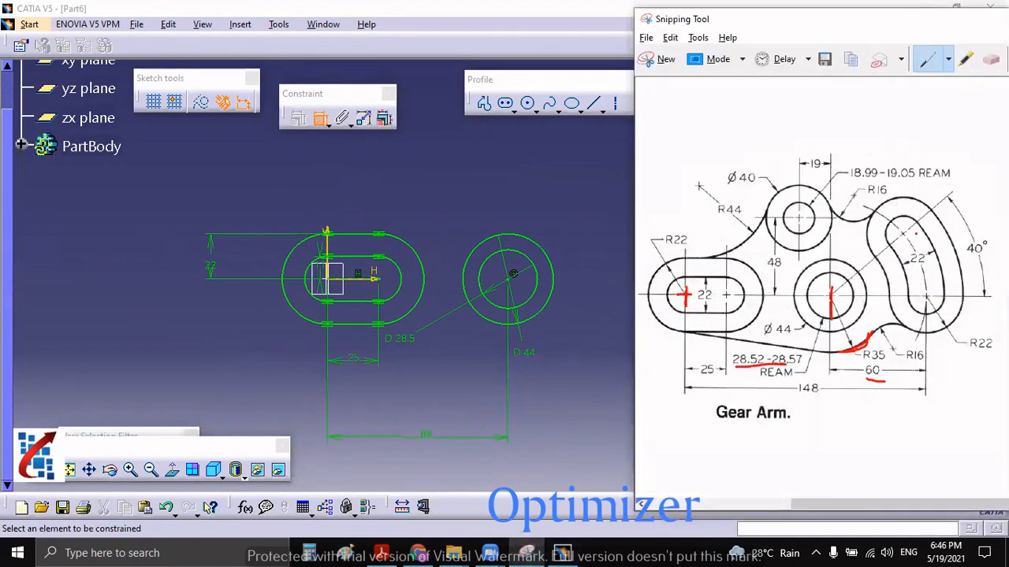
left_click(927, 298)
left_click(539, 219)
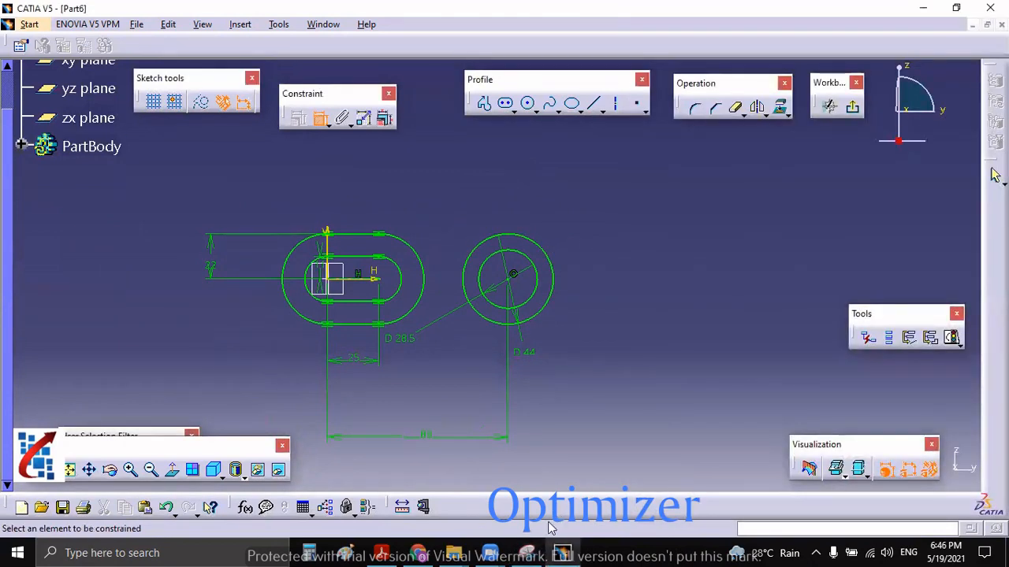
left_click(527, 552)
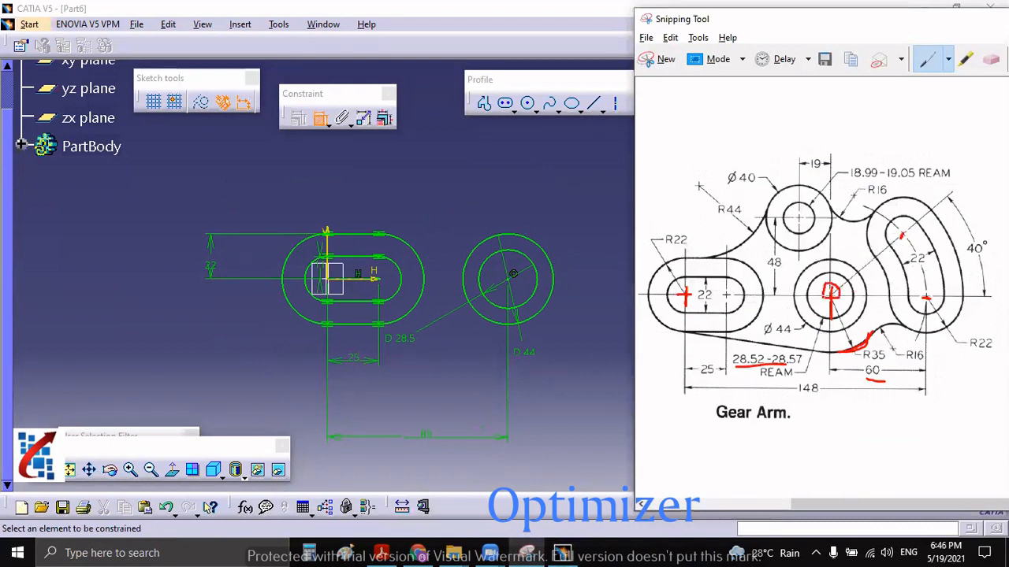
left_click(539, 226)
Draw a cylindrical elongated hole centred on the boss, curving up from about (173, -3), about 17.6 mm in end radius, and compare it with the drawing
left_click(511, 108)
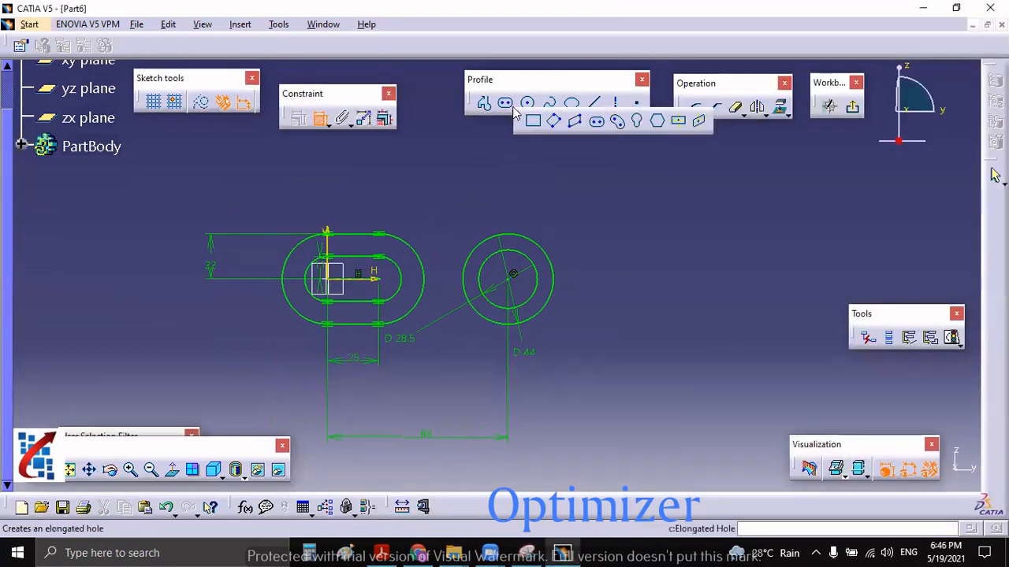
left_click(615, 121)
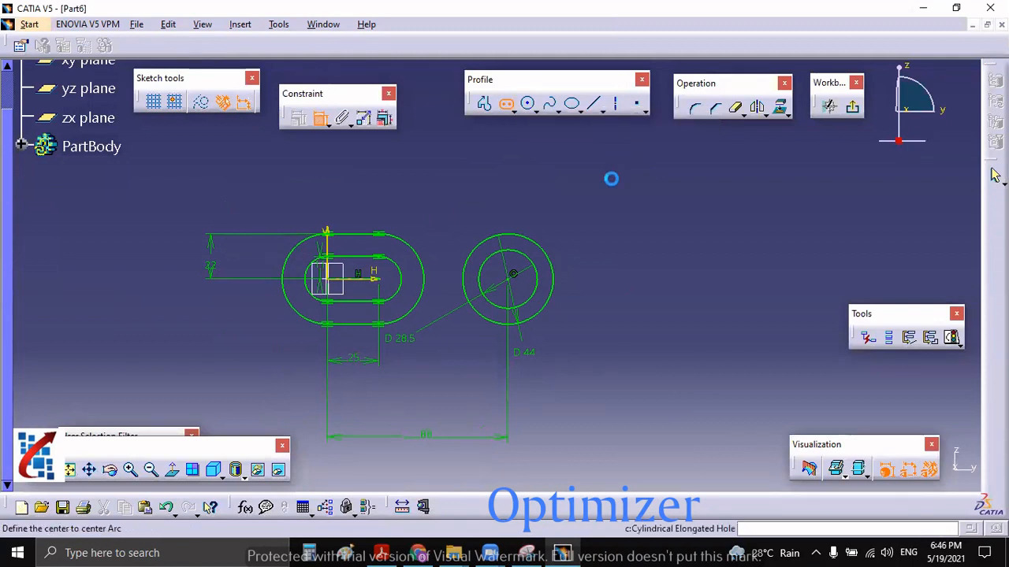
middle_click_drag(539, 240, 476, 257)
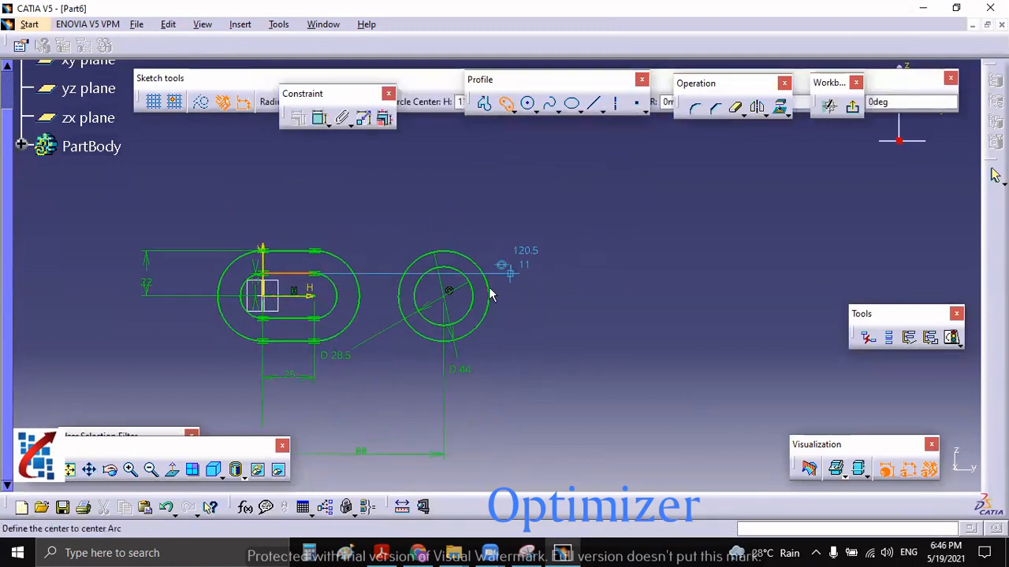
left_click(449, 292)
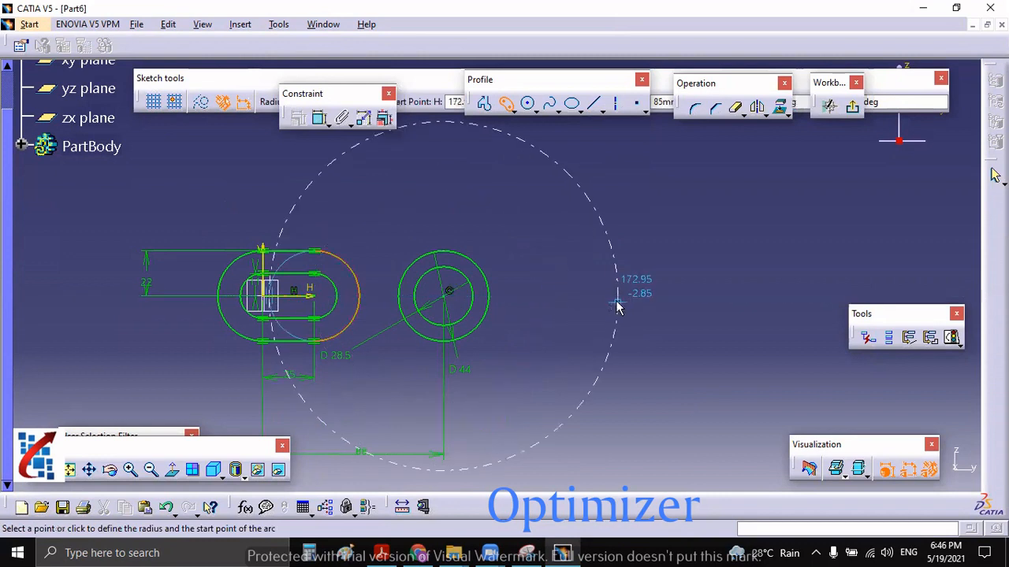
left_click(618, 301)
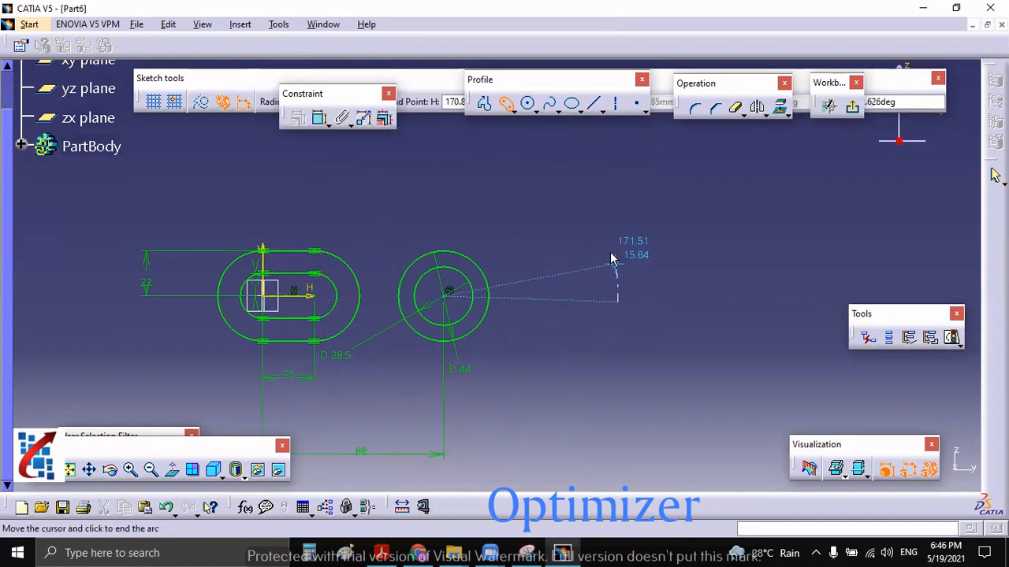
left_click(578, 190)
left_click(546, 205)
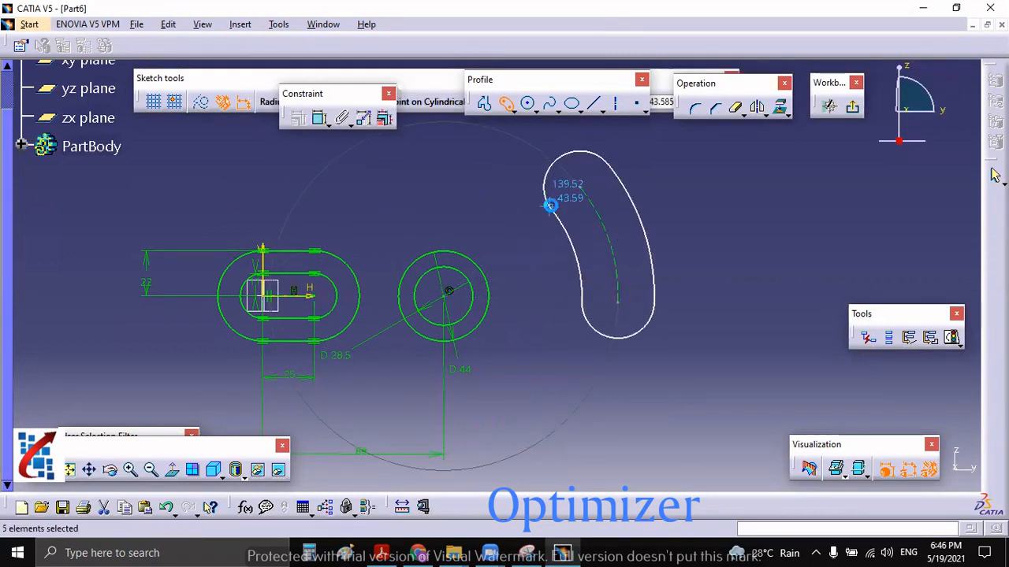
left_click(527, 551)
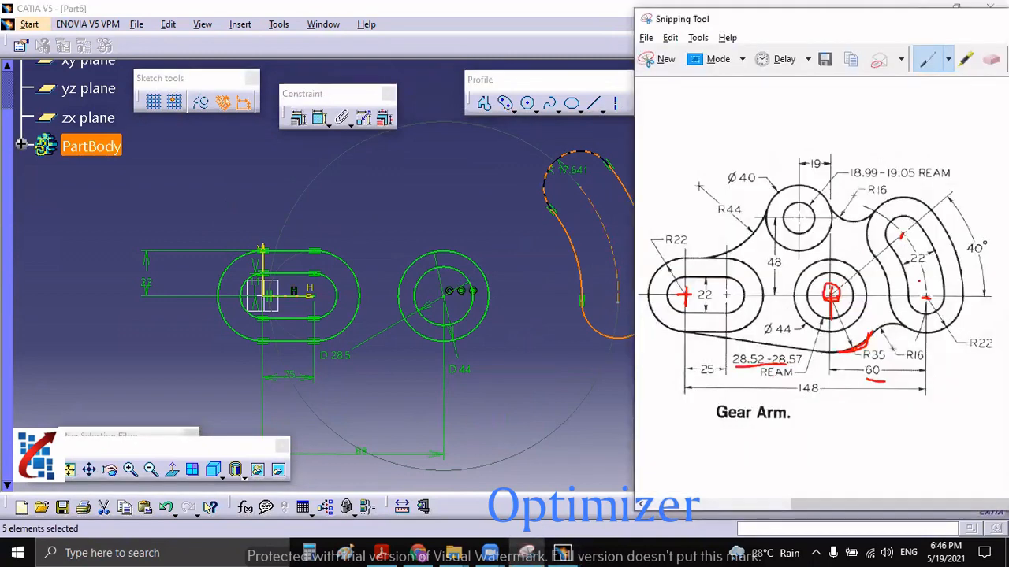
left_click(603, 384)
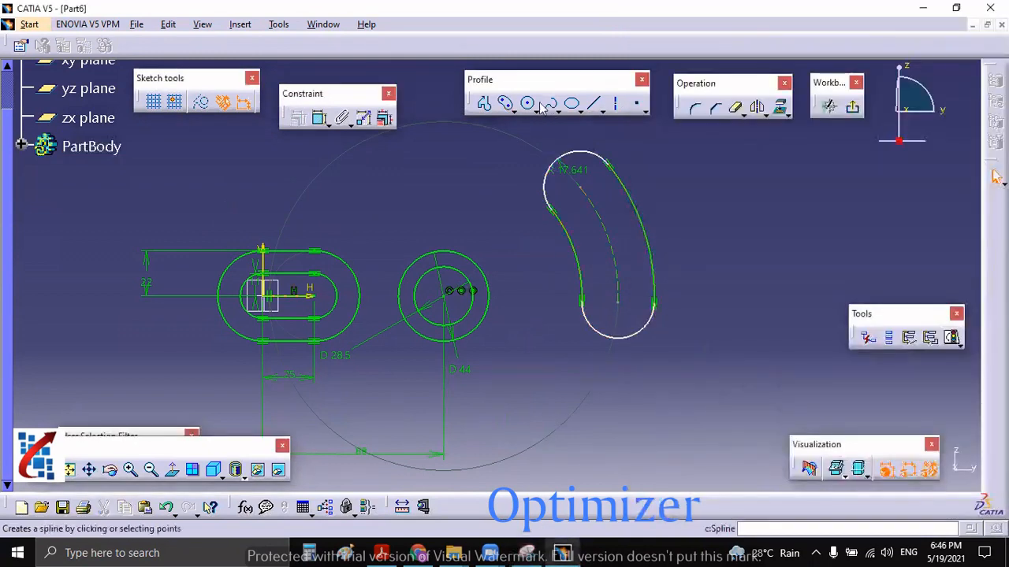
Draw a second cylindrical elongated hole around the curved slot, centred on the boss, about 31.8 mm in end radius, and move its radius dimension clear
left_click(506, 102)
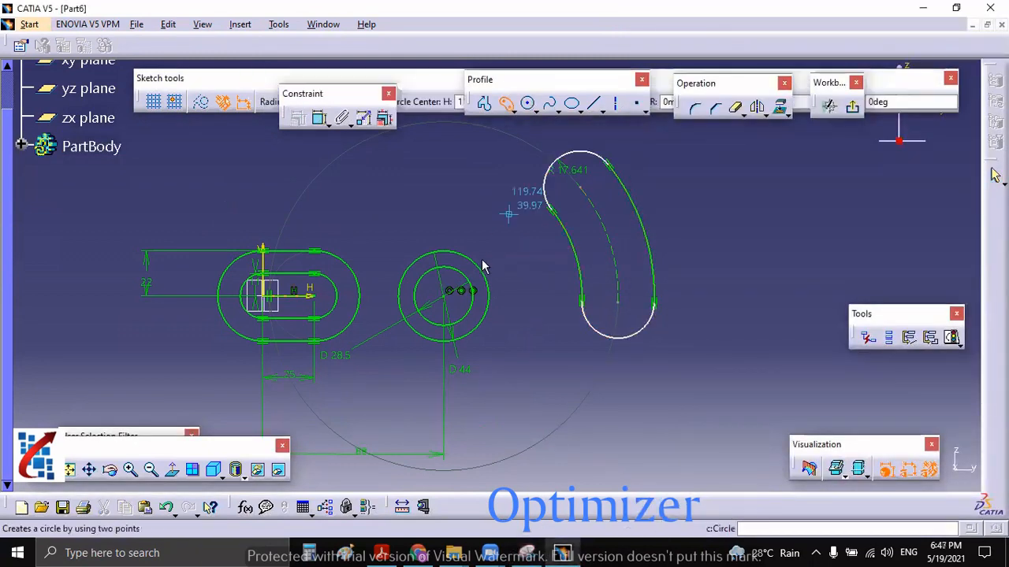
left_click(446, 295)
left_click(619, 303)
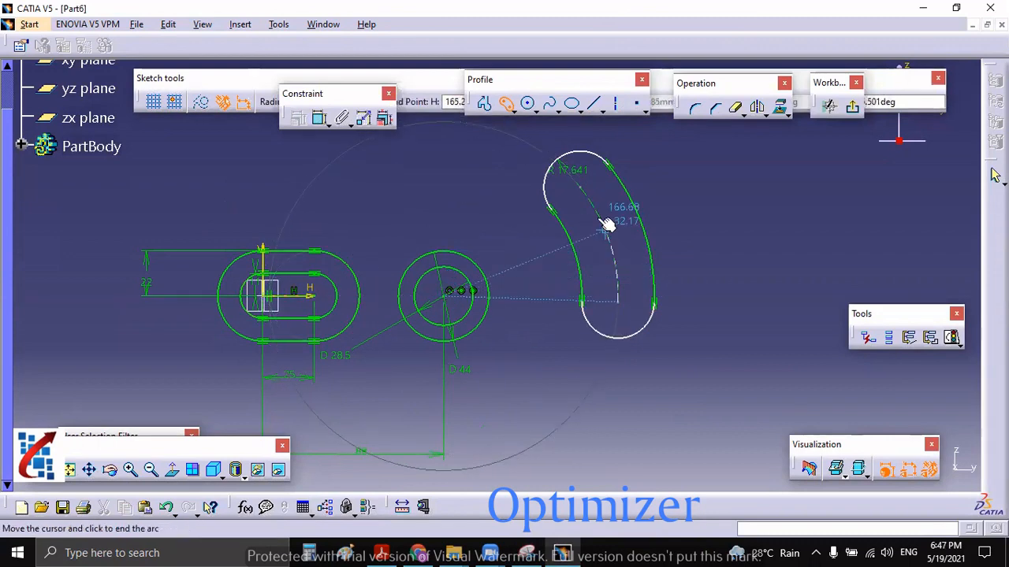
left_click(577, 189)
left_click(640, 162)
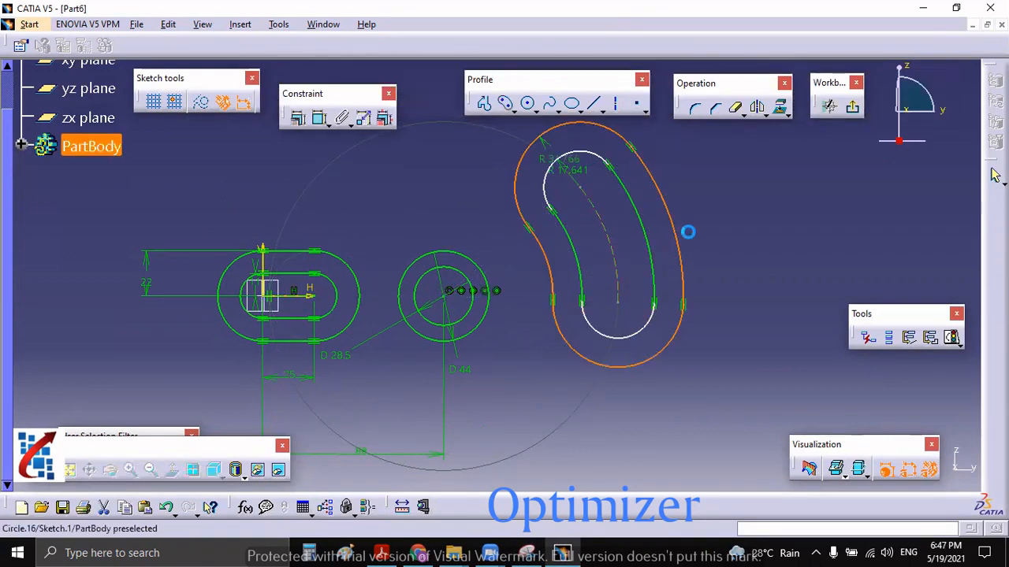
mouse_move(750, 277)
middle_mouse_down()
mouse_move(777, 270)
mouse_move(775, 288)
middle_mouse_up()
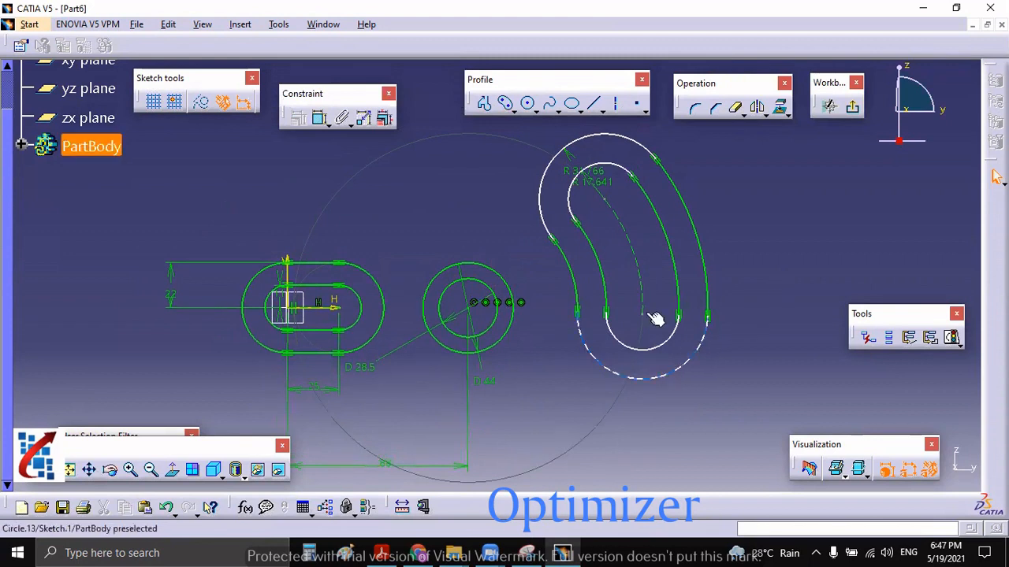
left_click_drag(586, 171, 550, 159)
left_click(530, 155)
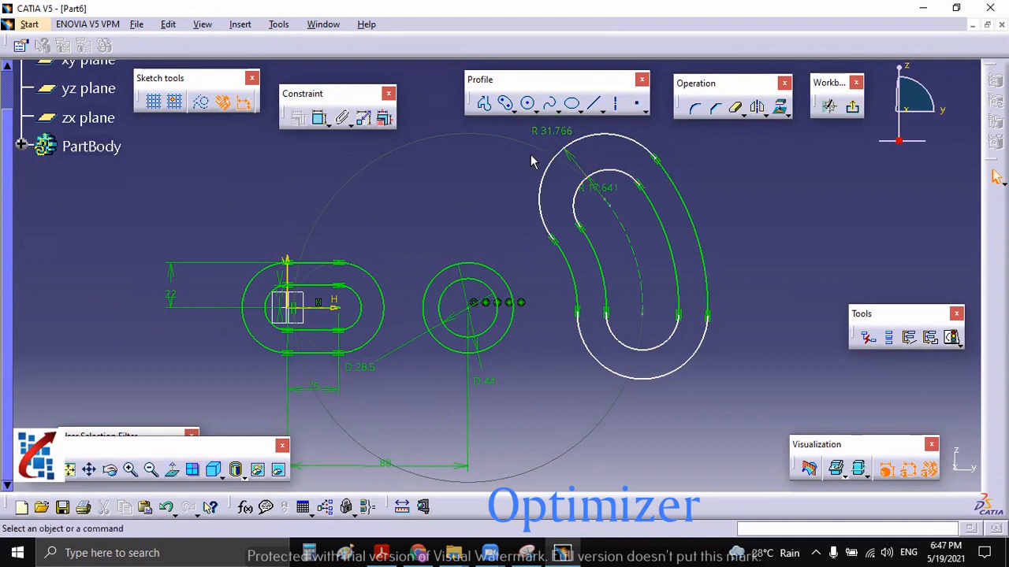
Make the upper end centres of the inner and outer curved slots coincident
mouse_move(606, 202)
left_mouse_down()
mouse_move(611, 211)
mouse_move(598, 207)
left_mouse_up()
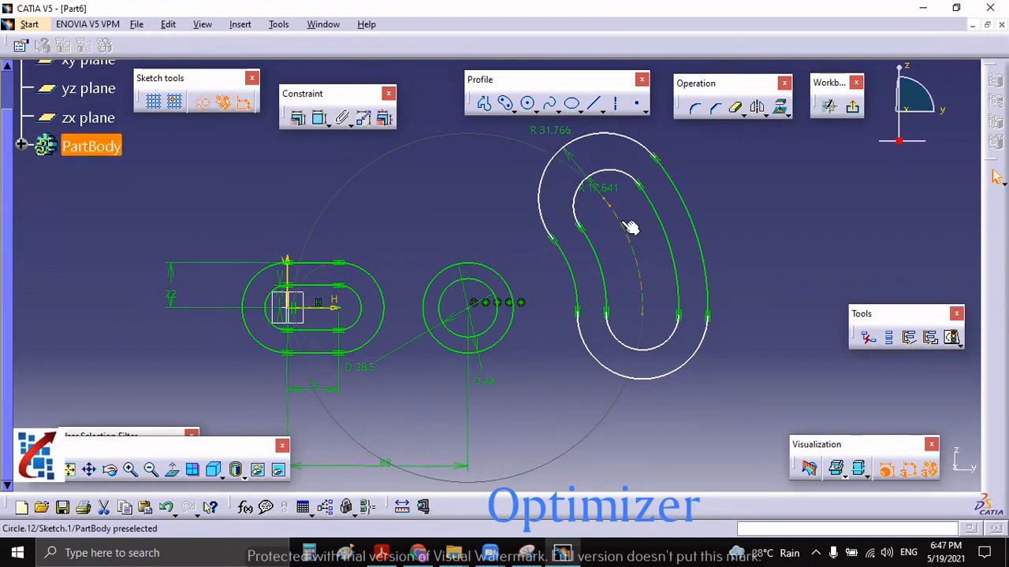
left_click(631, 224)
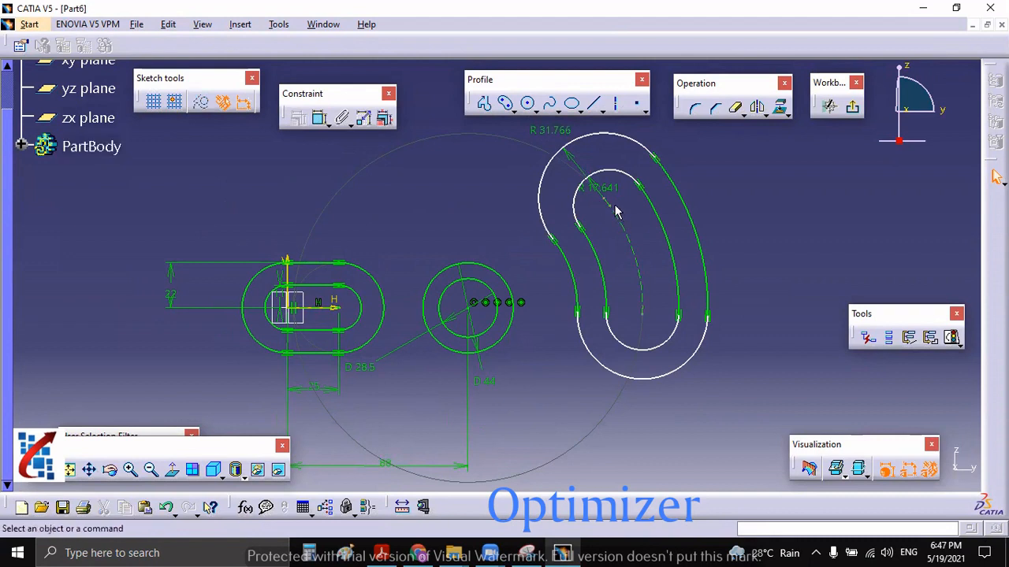
left_click(610, 205)
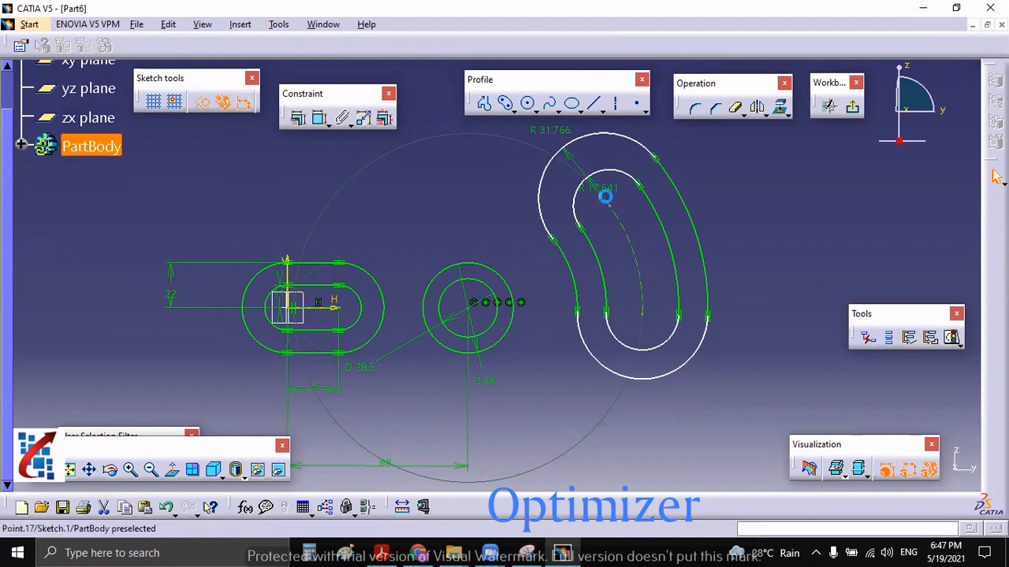
left_click(604, 196, "ctrl")
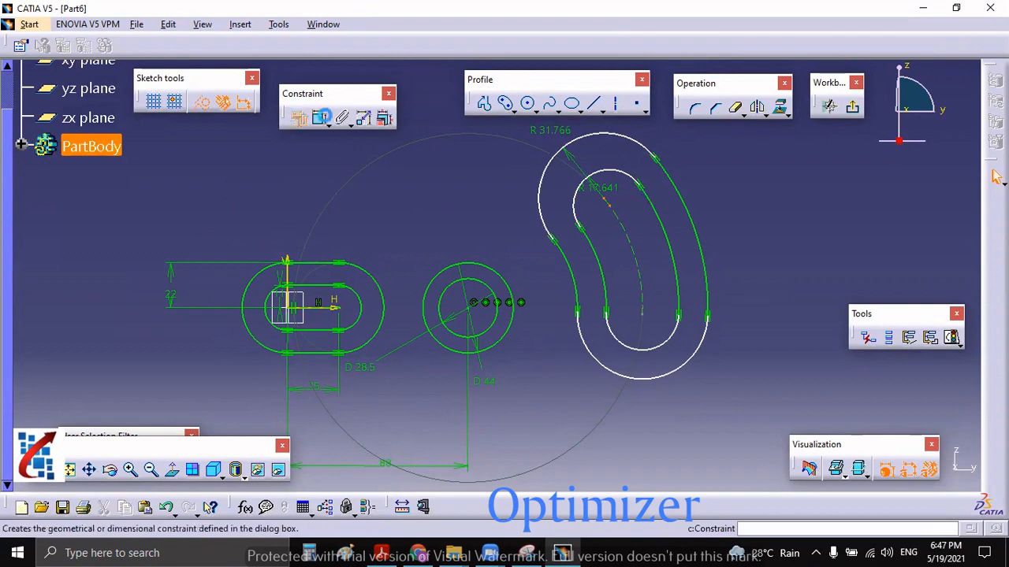
left_click(322, 117)
left_click(168, 132)
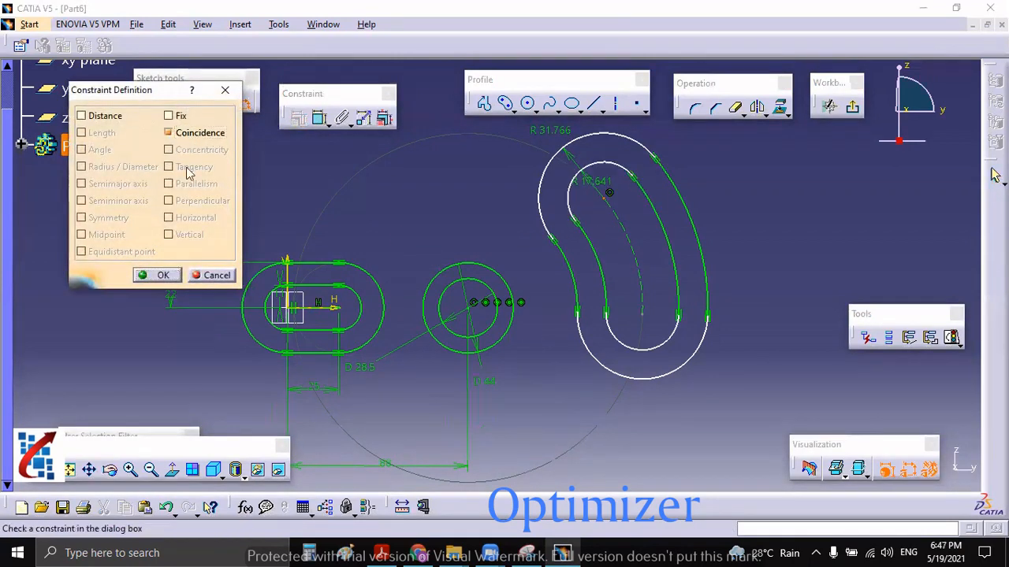
left_click(158, 275)
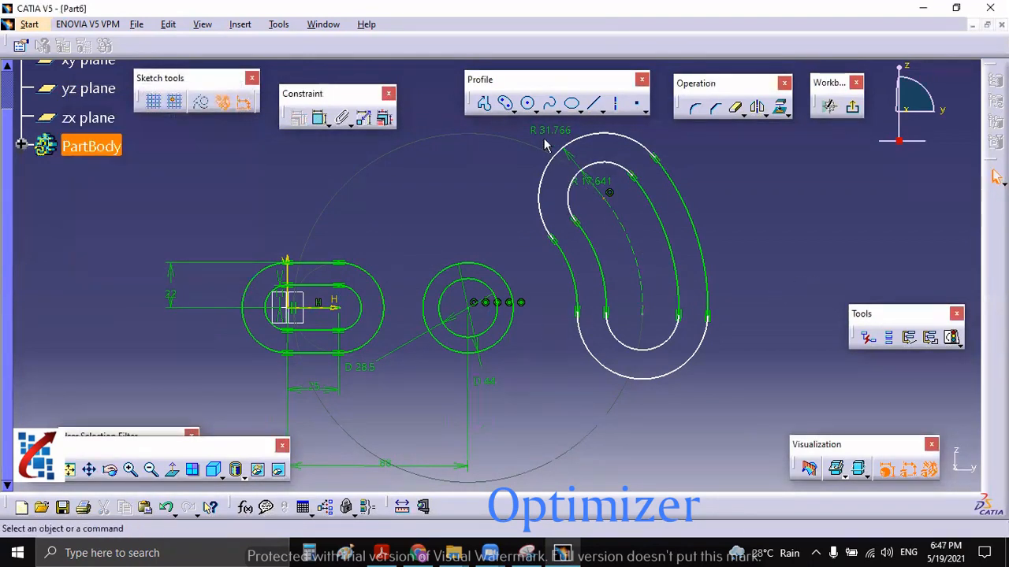
Draw an axis line from the central boss centre to the curved slot's upper end centre
left_click(616, 103)
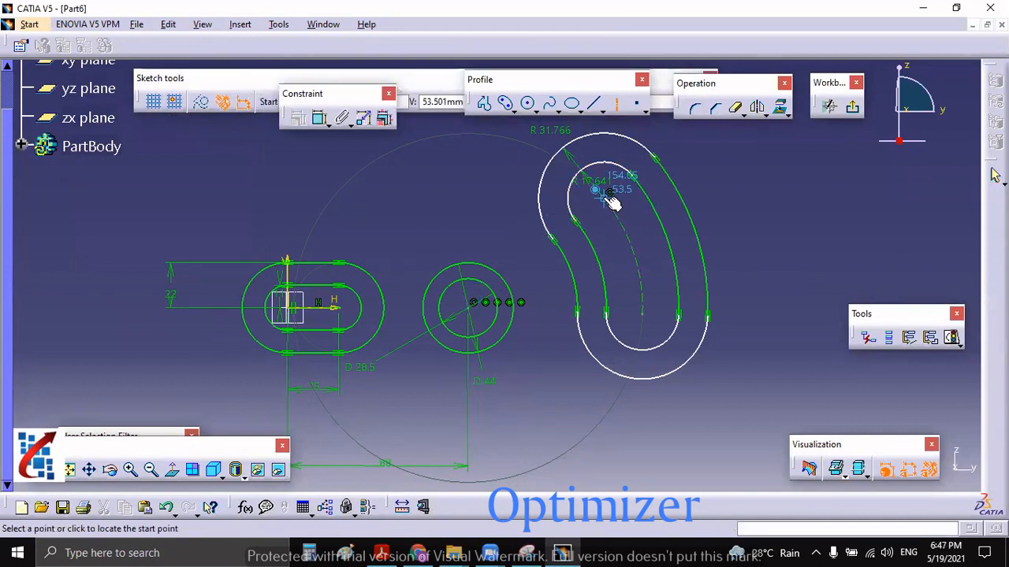
left_click(471, 305)
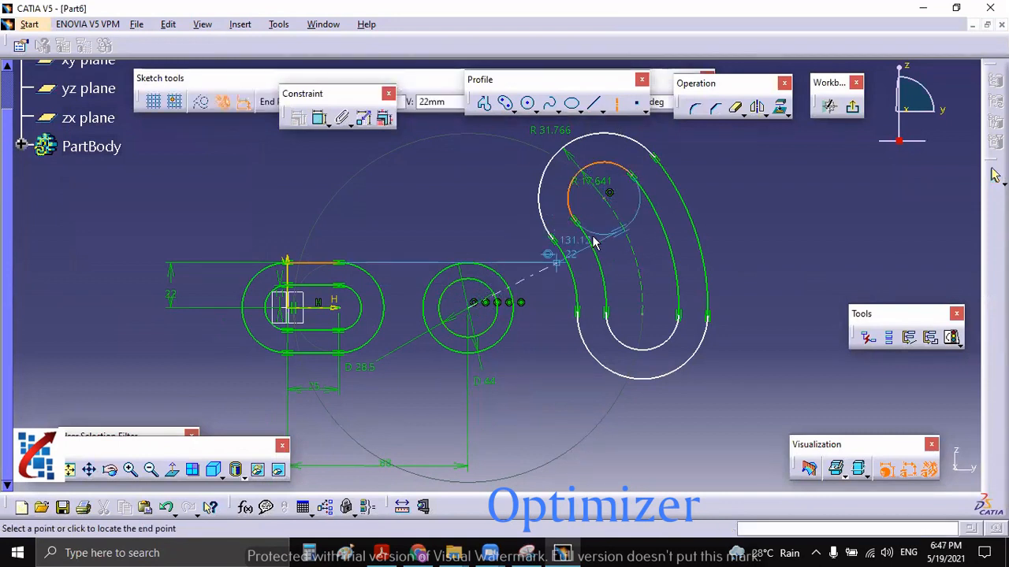
left_click(612, 197)
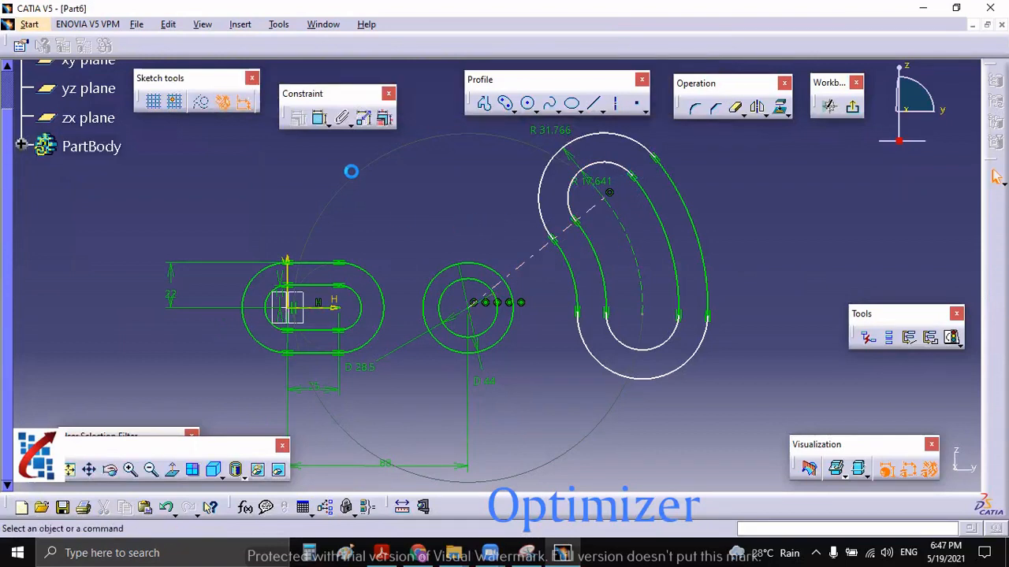
Dimension the angle between the left slot's horizontal centre line and the inclined axis, and set it to 40°
left_click(319, 118)
left_click(339, 308)
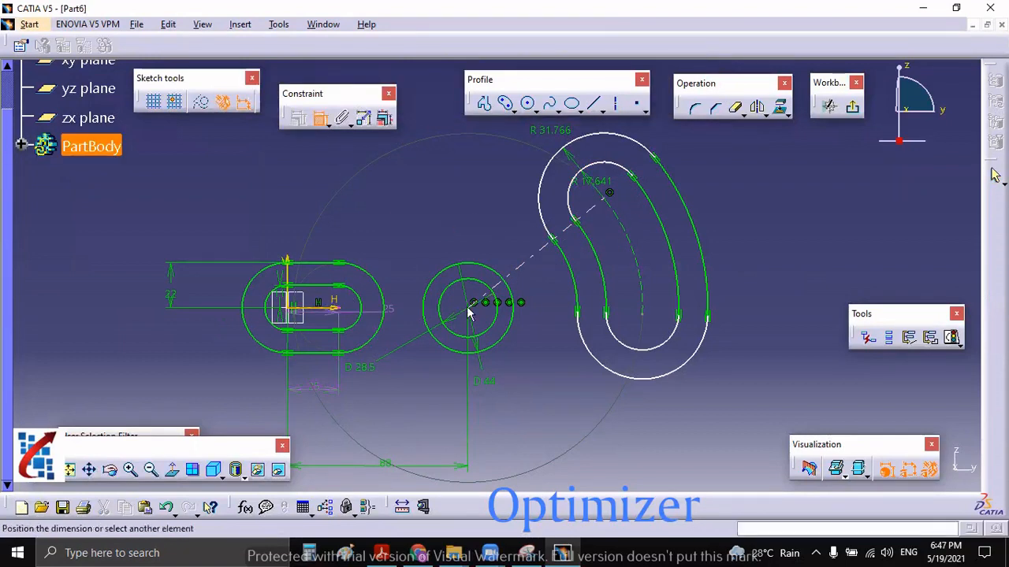
left_click(527, 261)
left_click(545, 283)
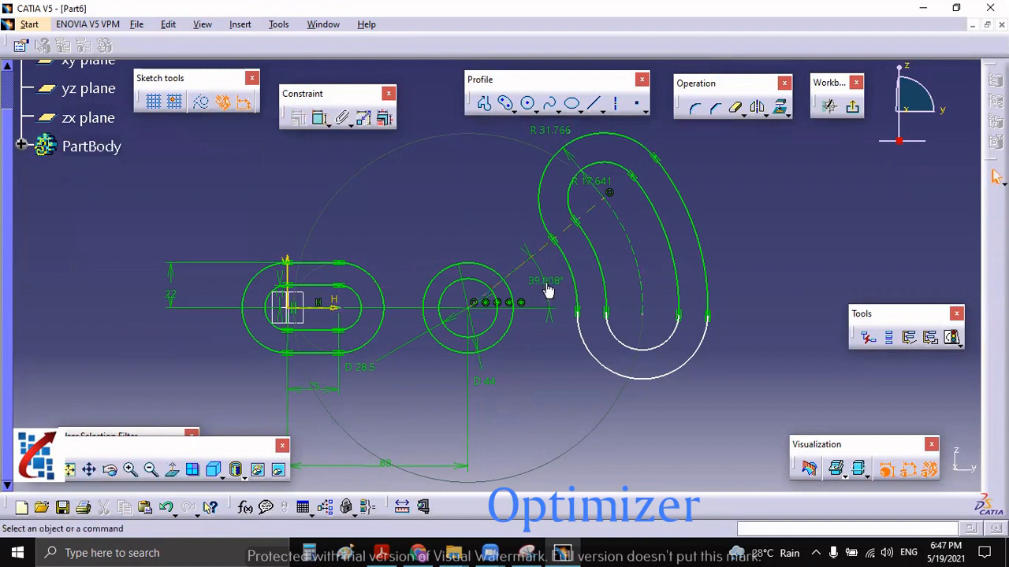
double_click(544, 282)
type("40")
key("Return")
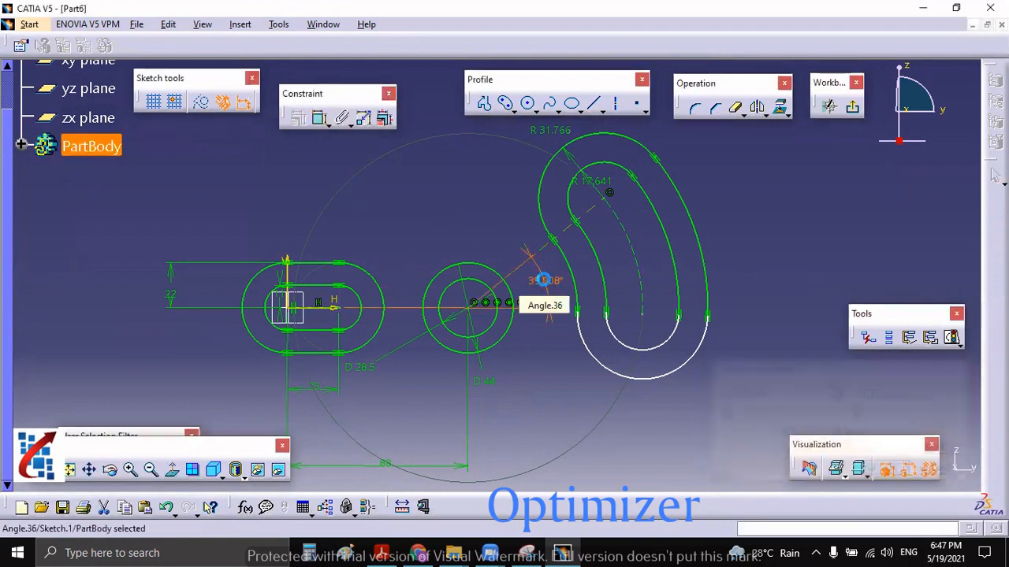
left_click(544, 362)
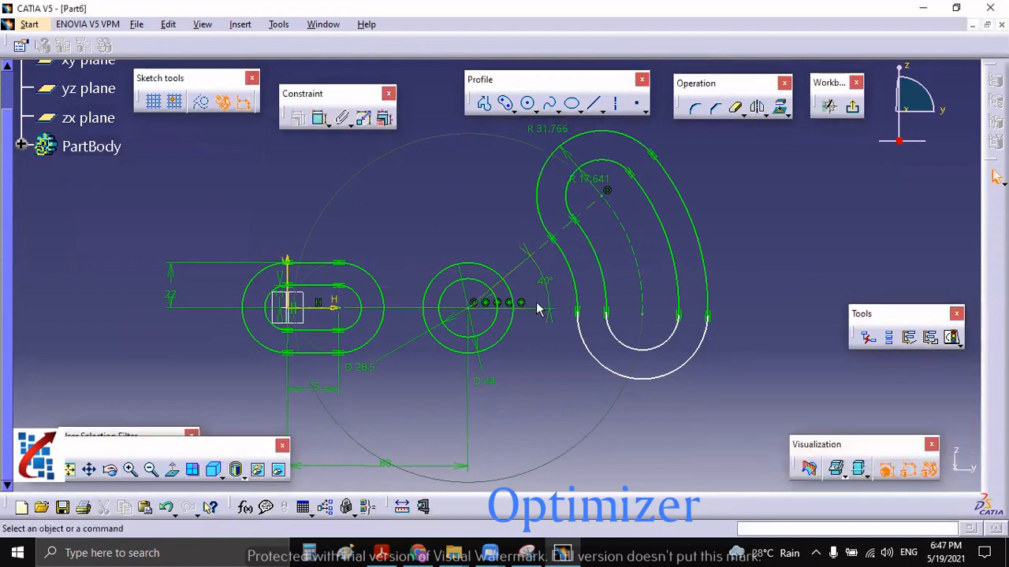
Check the gear arm drawing and set the curved slots' end radii to 11 mm for the inner one and 22 mm for the outer one
left_click(528, 553)
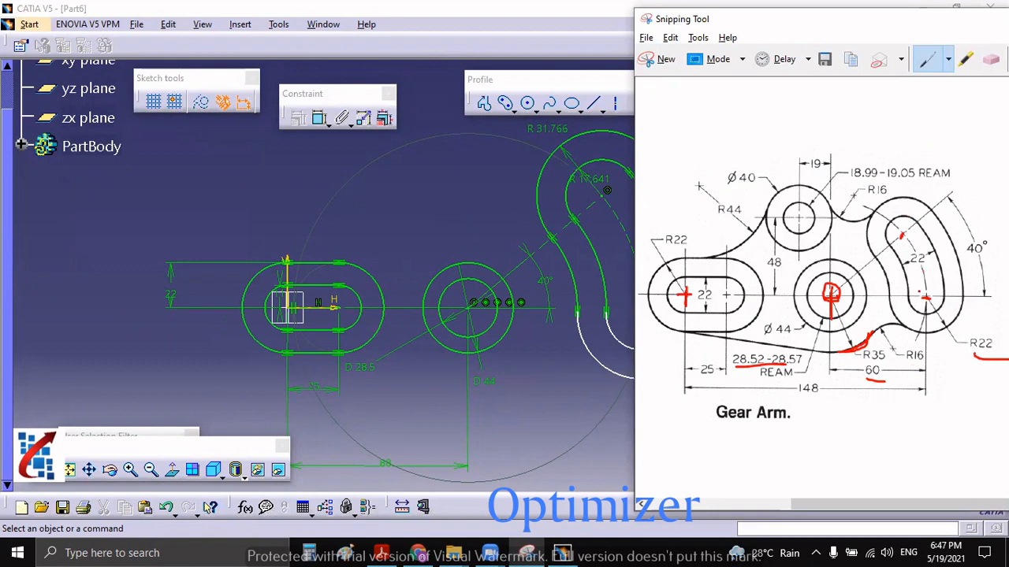
left_click(528, 553)
double_click(599, 181)
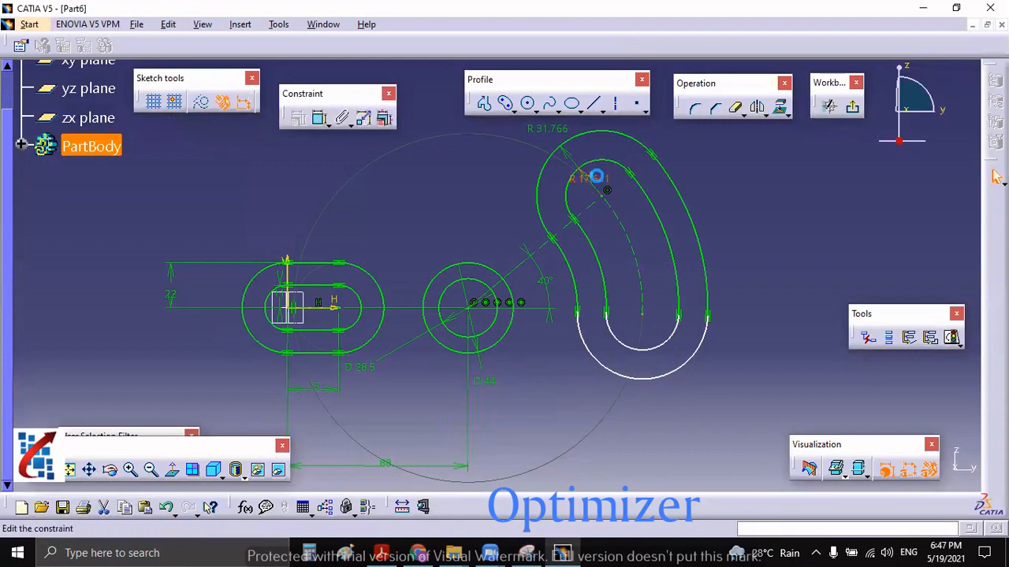
type("11mm")
key("Return")
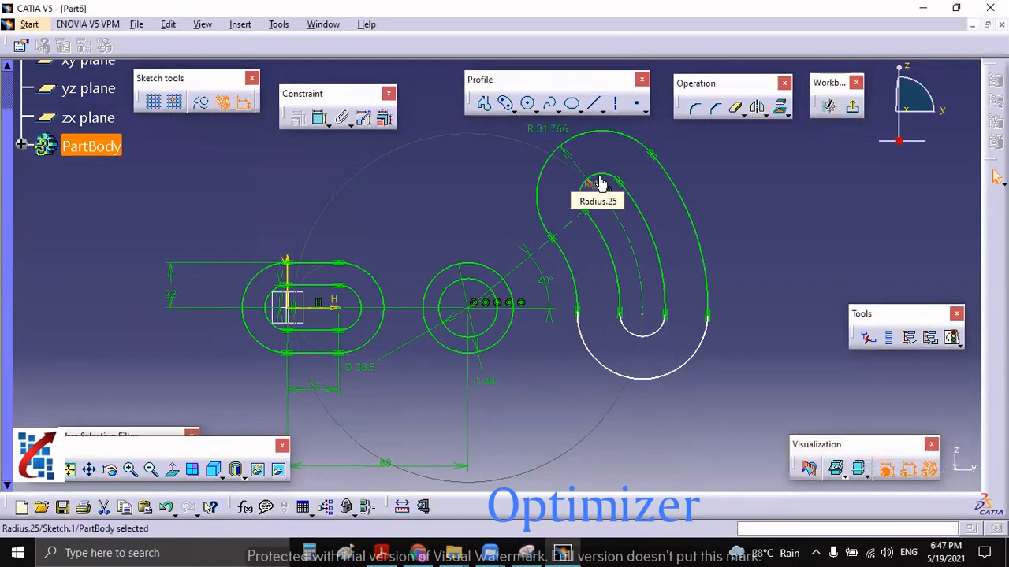
double_click(546, 132)
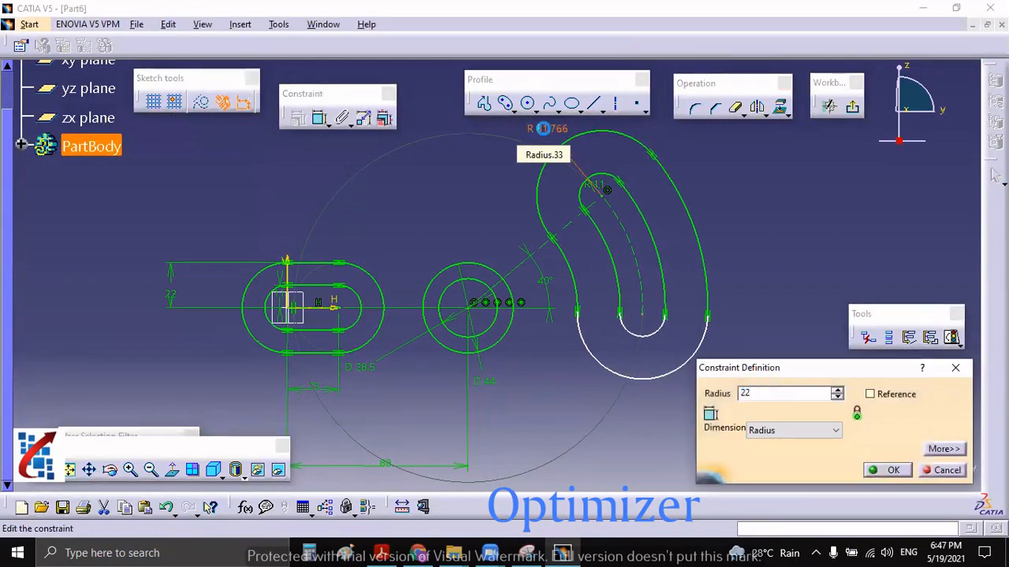
key("Return")
Make the curved slot's lower end centre coincident with the left slot's horizontal centre line
middle_click_drag(711, 279, 697, 249)
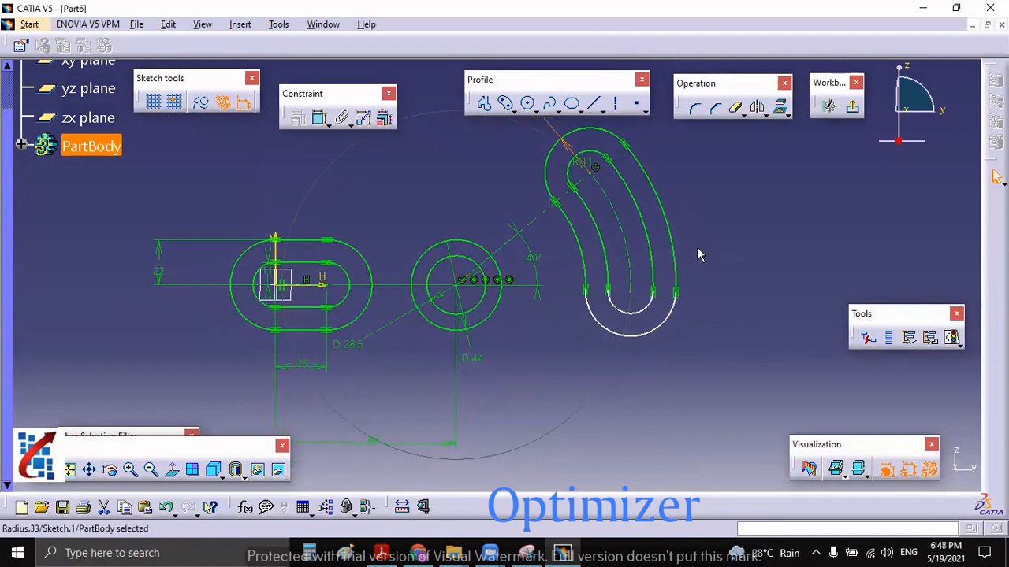
left_click(629, 292)
left_click(628, 290)
left_click(627, 306)
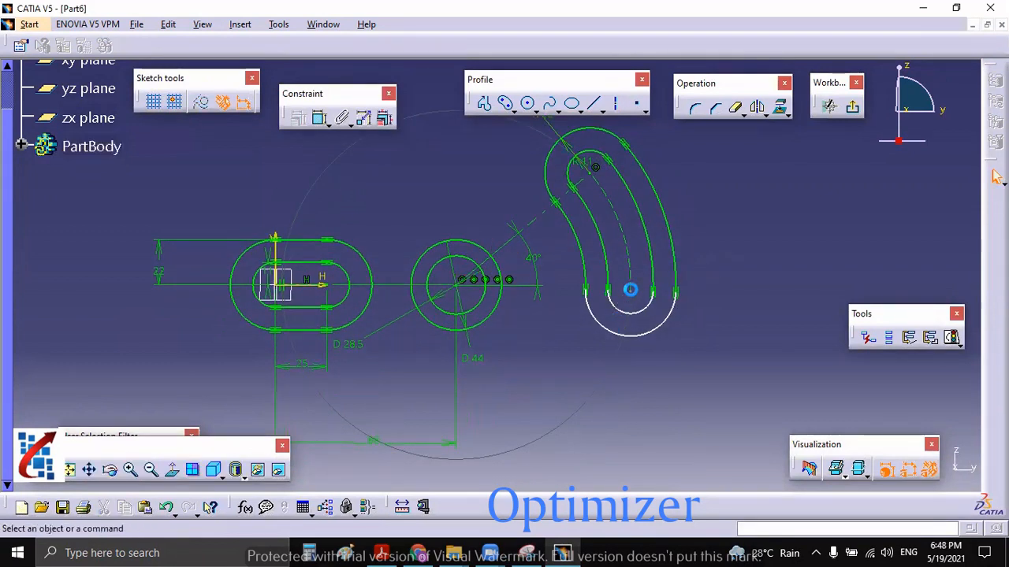
left_click_drag(631, 300, 629, 324)
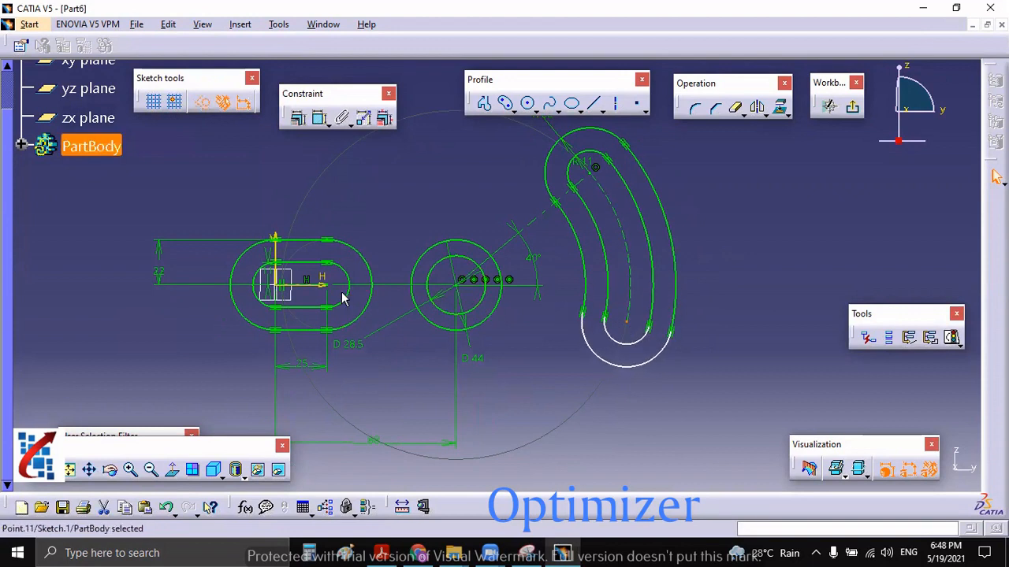
left_click(321, 288)
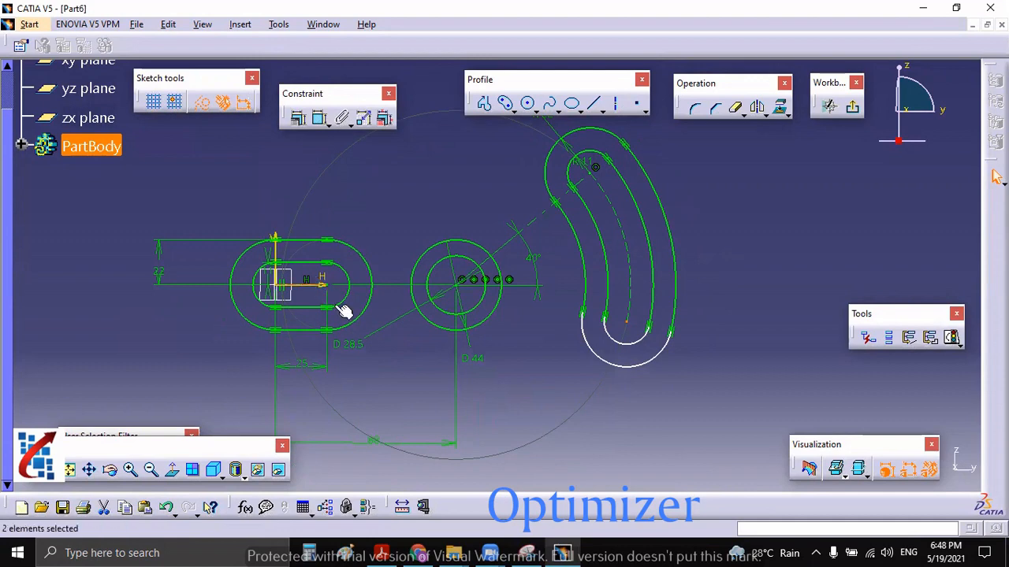
left_click(297, 118)
left_click(186, 137)
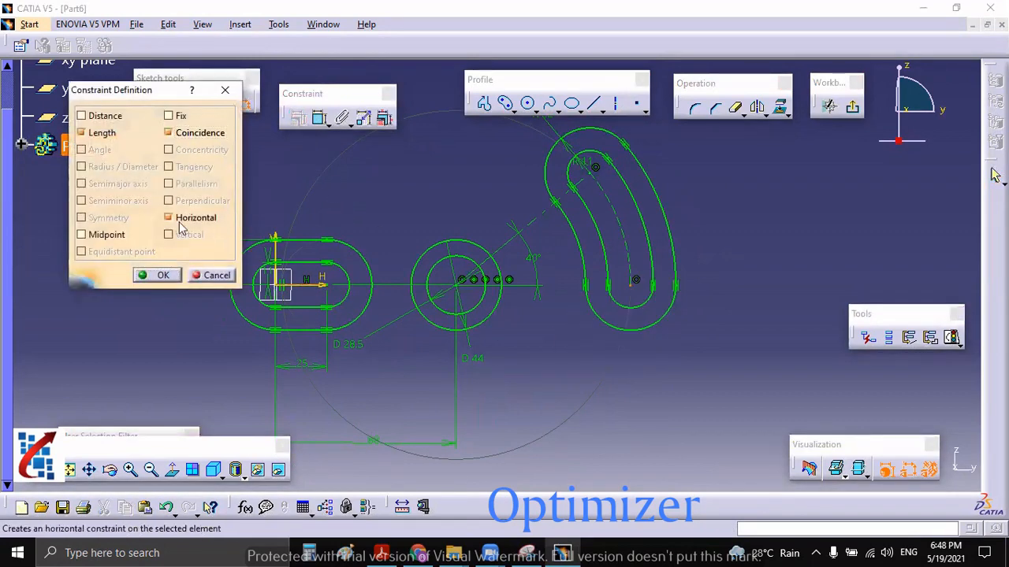
left_click(157, 275)
Check the gear arm drawing and draw two concentric circles for the upper boss, about 74 mm and 104 mm in diameter, above the left slot and central boss
mouse_move(618, 363)
middle_mouse_down()
mouse_move(666, 378)
mouse_move(689, 407)
mouse_move(638, 374)
mouse_move(641, 408)
mouse_move(585, 403)
mouse_move(607, 372)
mouse_move(580, 396)
middle_mouse_up()
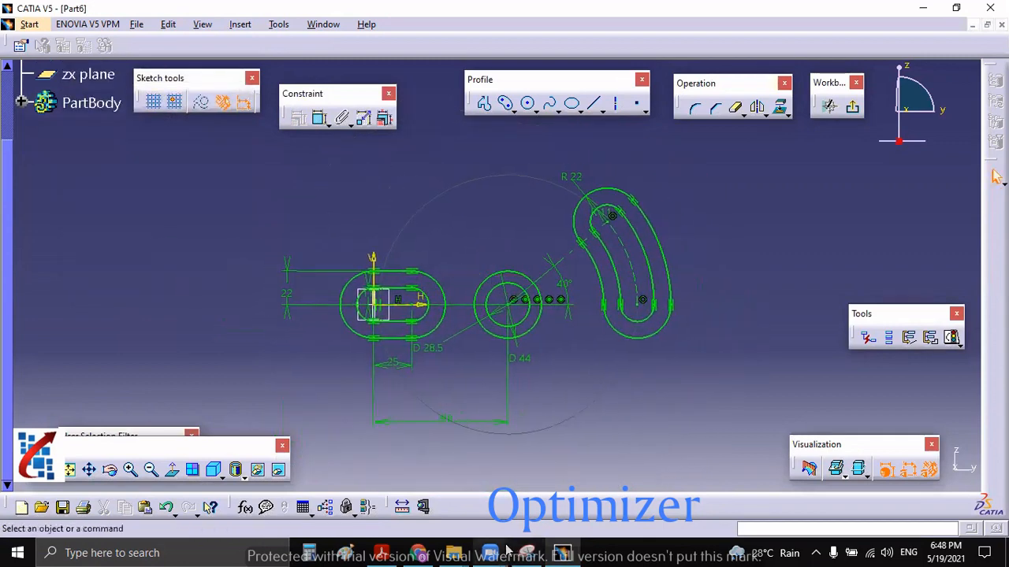
left_click(527, 553)
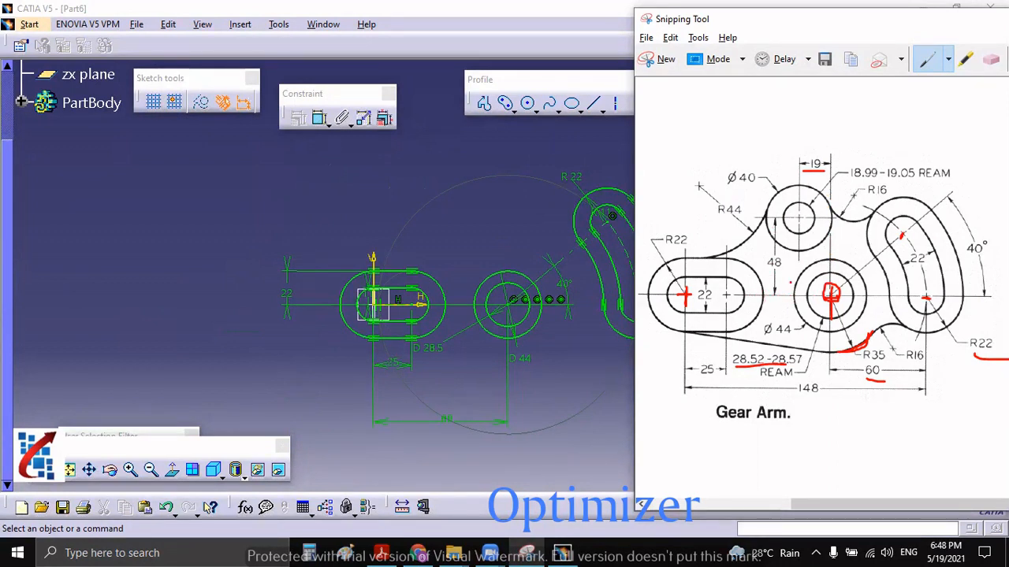
left_click(524, 267)
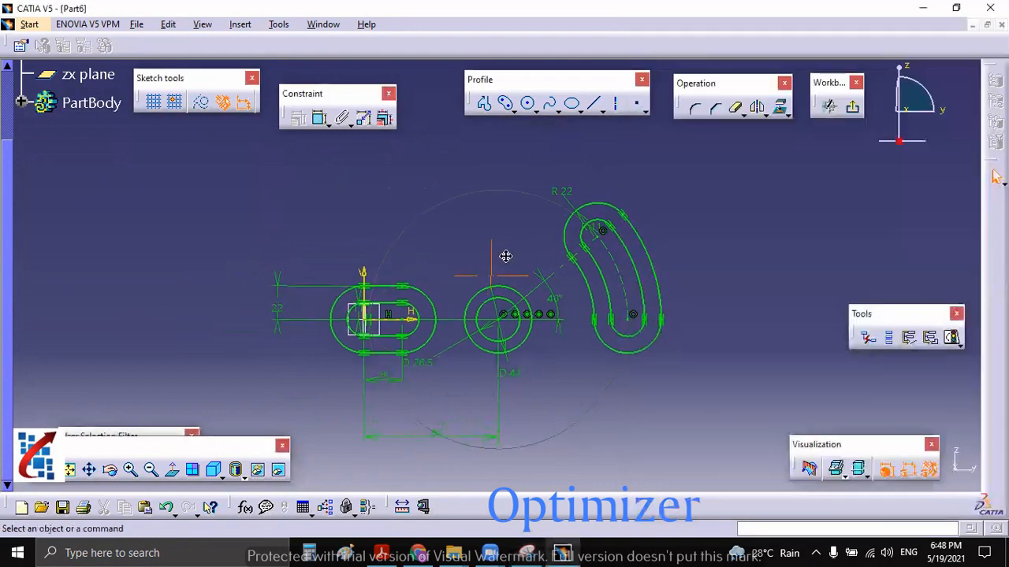
left_click(527, 103)
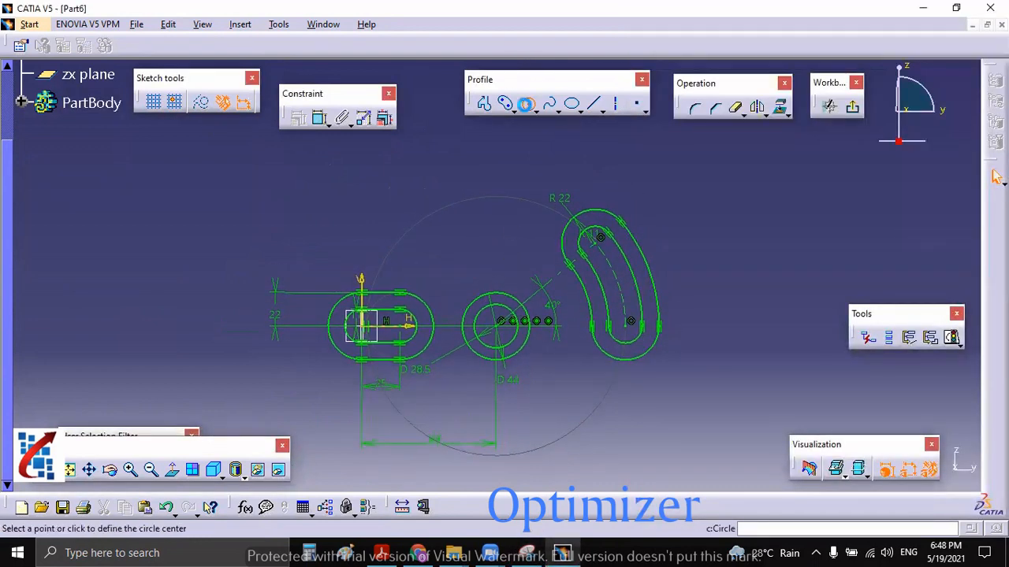
left_click(455, 193)
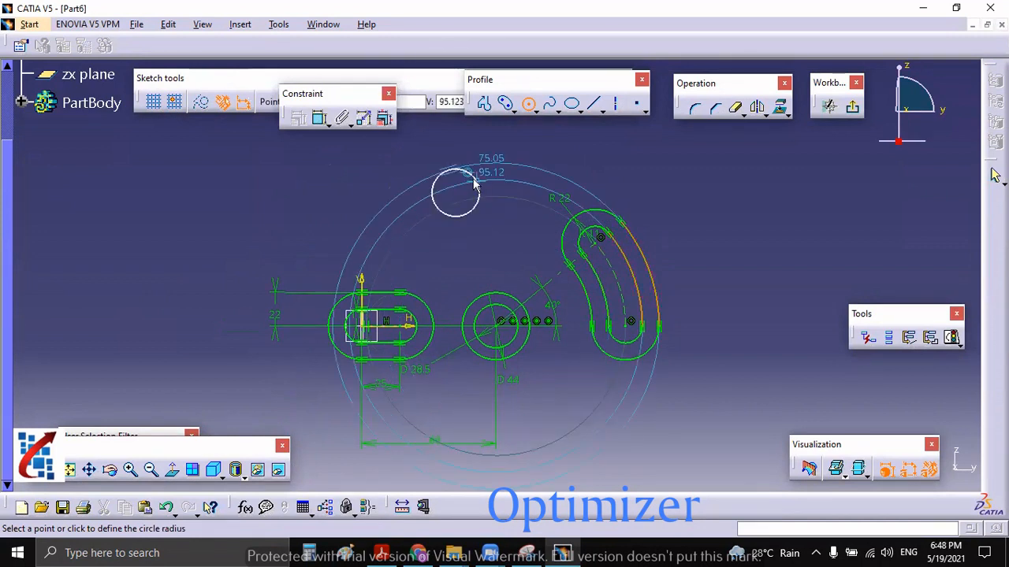
left_click(486, 150)
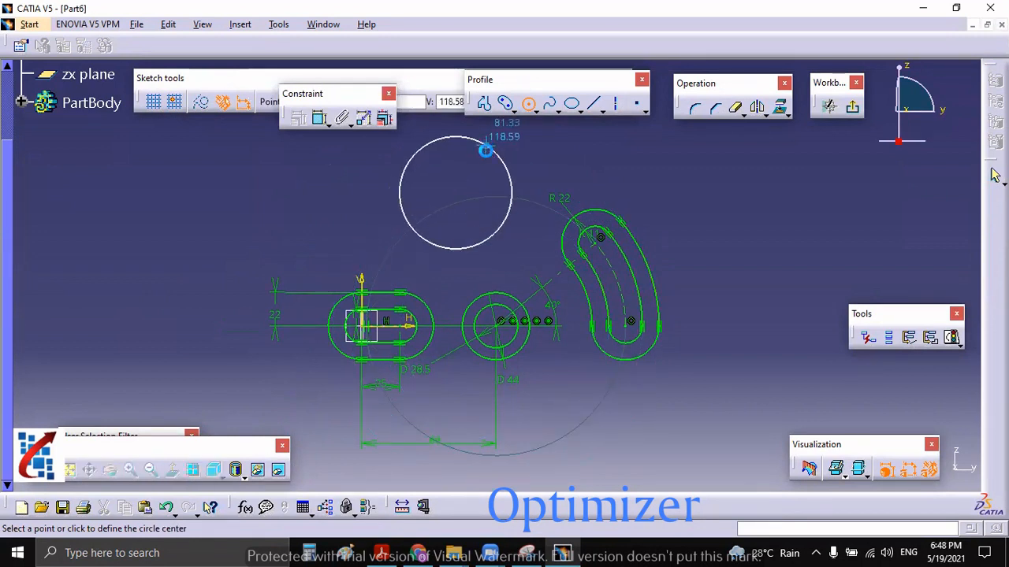
left_click(456, 193)
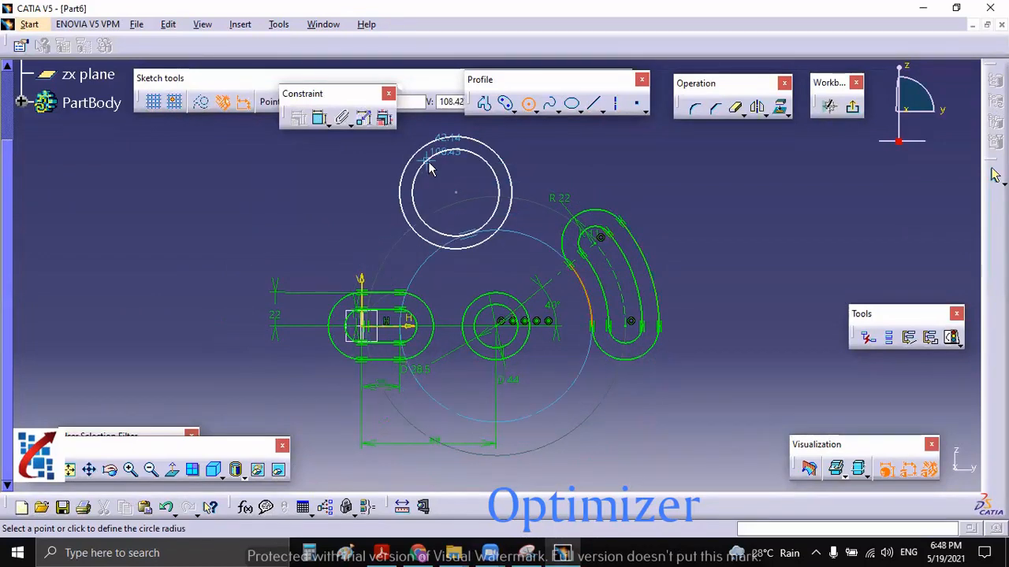
mouse_move(430, 156)
middle_mouse_down()
mouse_move(484, 252)
mouse_move(484, 228)
middle_mouse_up()
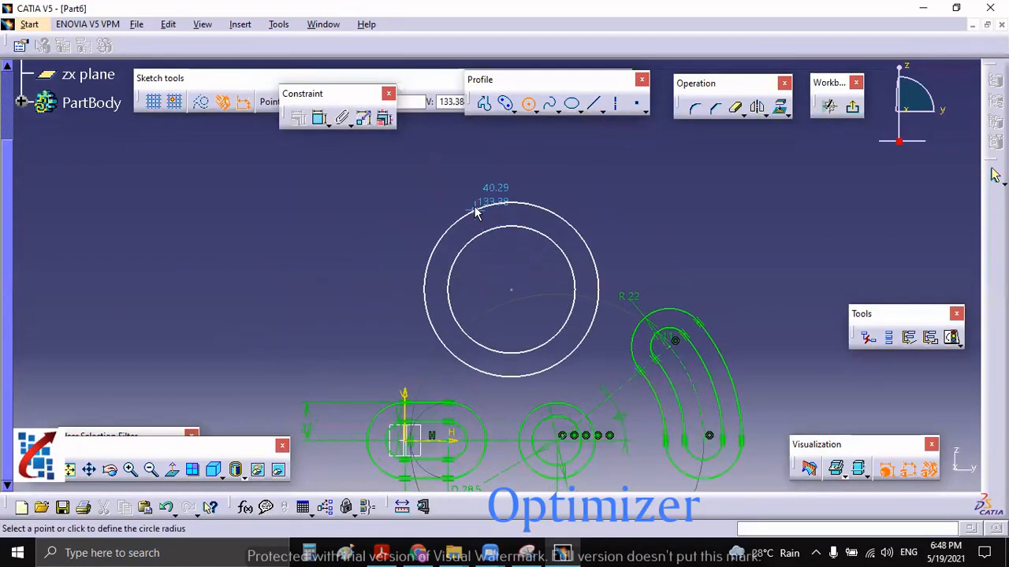
left_click(475, 211)
middle_click_drag(651, 216, 615, 165)
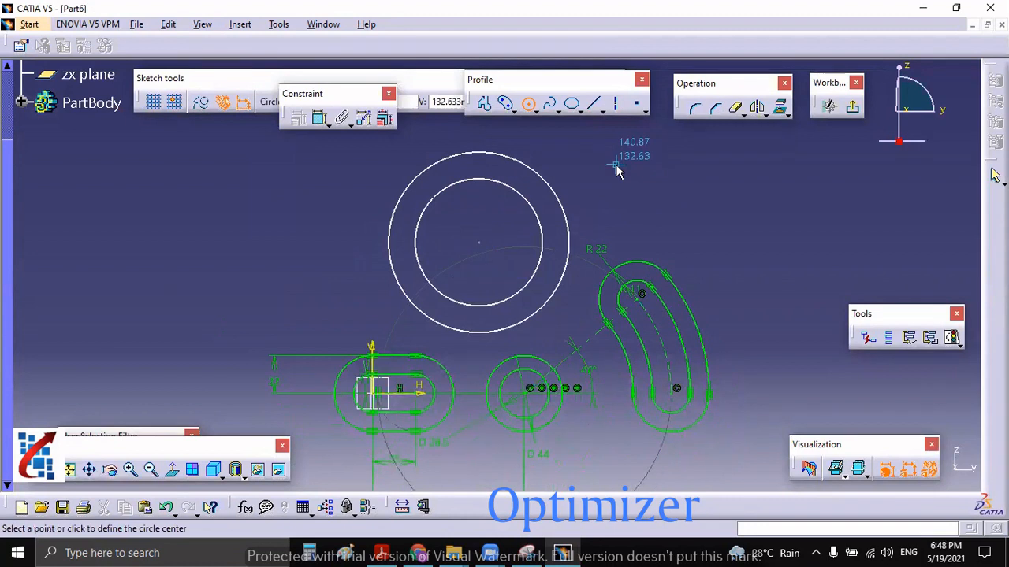
Dimension the horizontal distance between the central boss centre and the upper boss centre
left_click(320, 119)
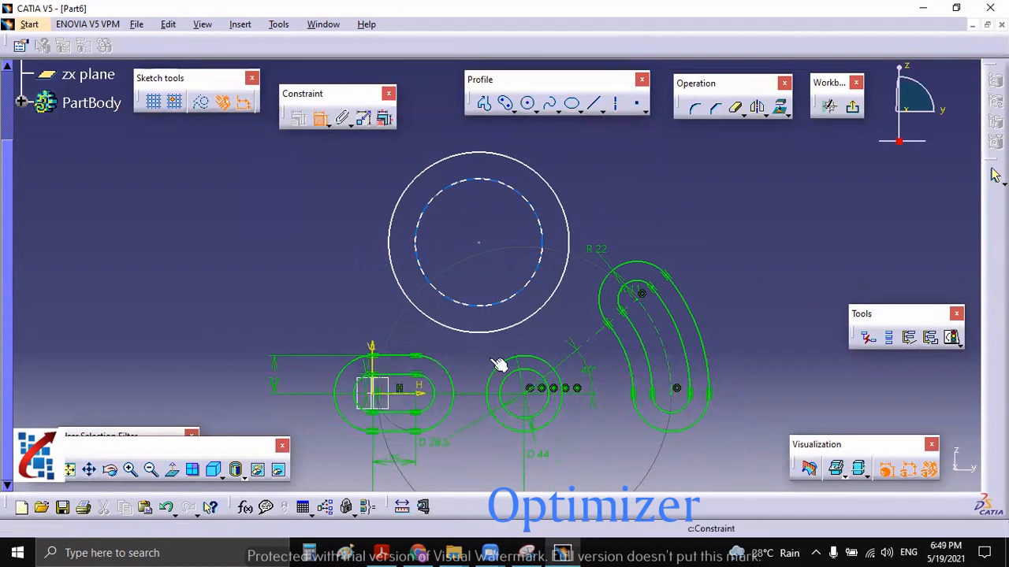
left_click(528, 390)
left_click(483, 246)
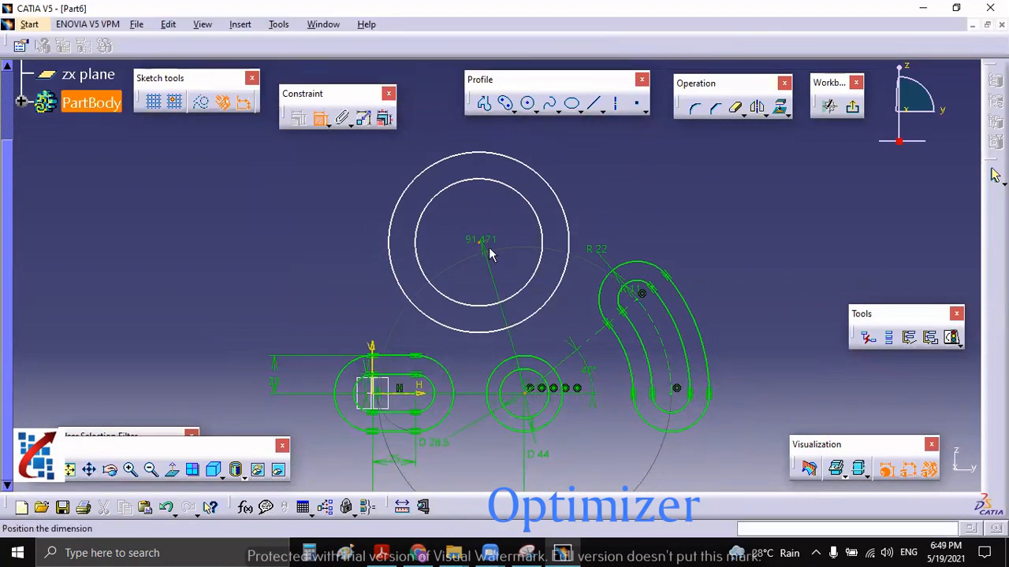
middle_click_drag(526, 255, 507, 283)
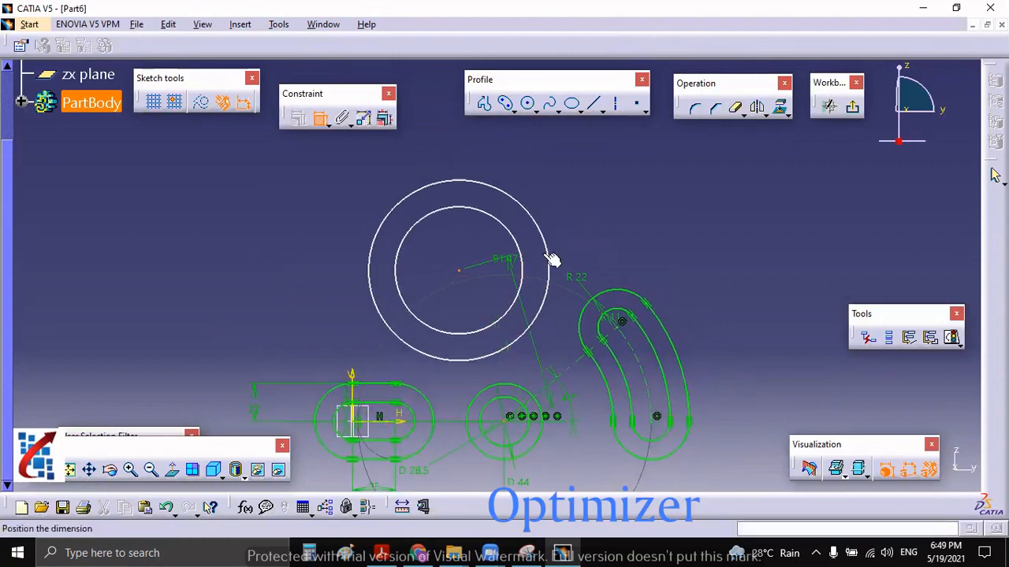
right_click(622, 200)
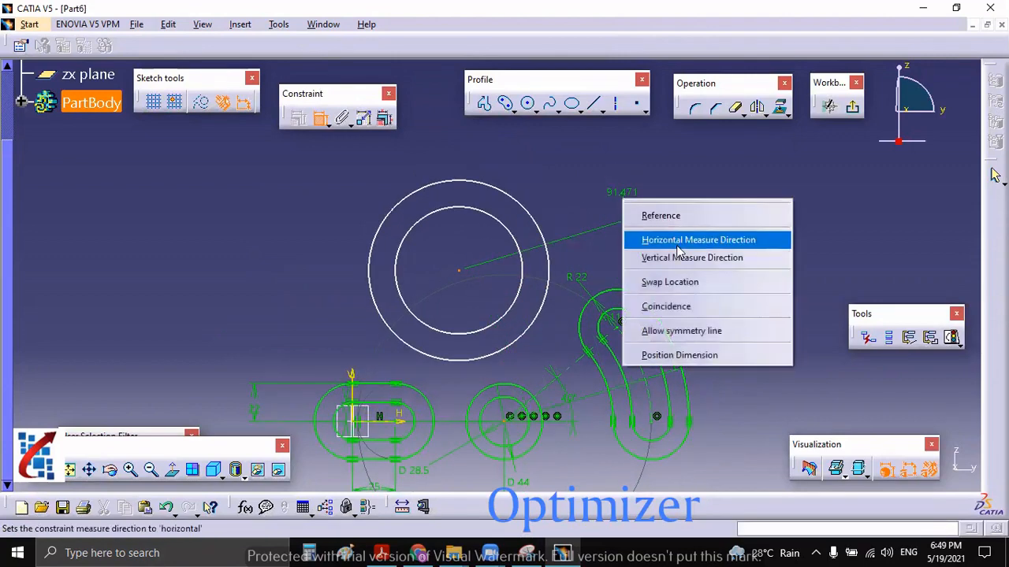
left_click(676, 248)
left_click(522, 162)
middle_click_drag(625, 185, 637, 181)
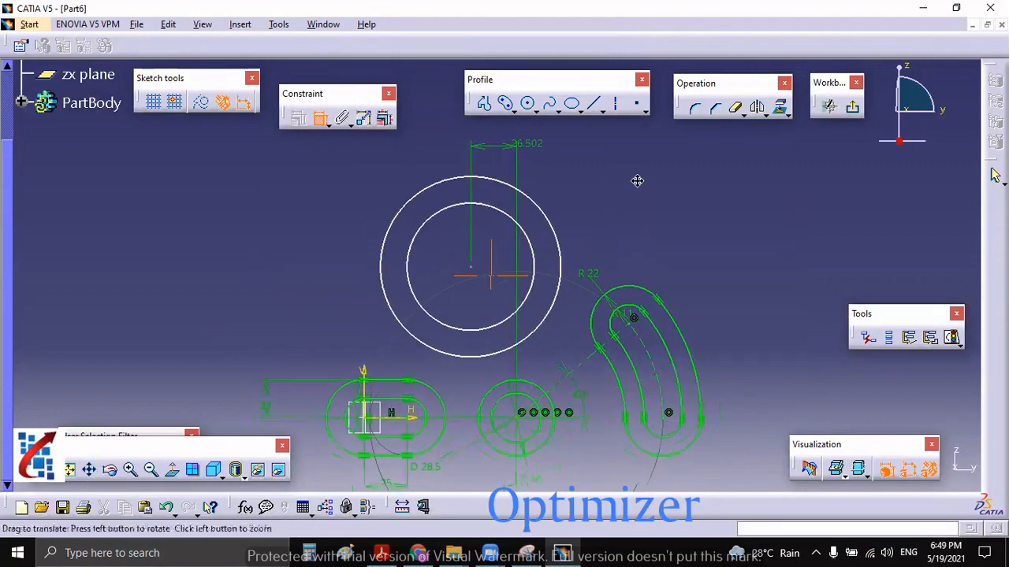
middle_click_drag(494, 225, 542, 200)
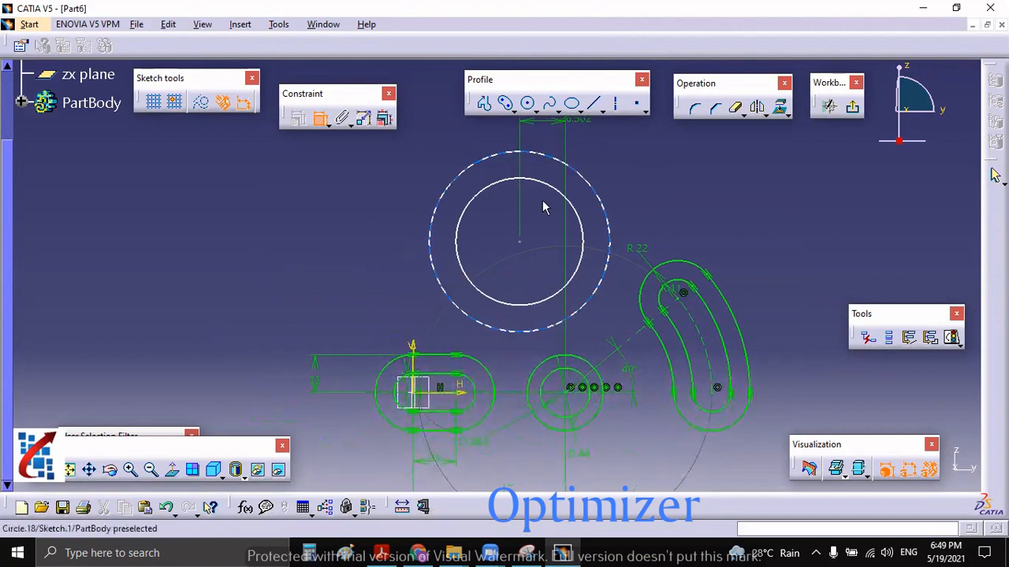
Dimension the vertical distance from the horizontal axis to the upper boss centre
left_click(457, 395)
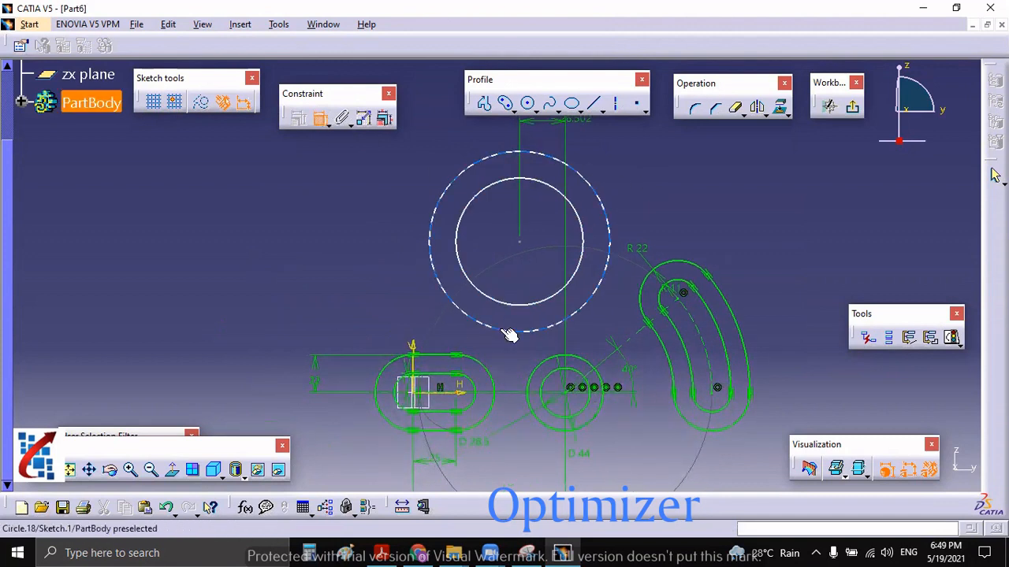
left_click(518, 241)
right_click(323, 273)
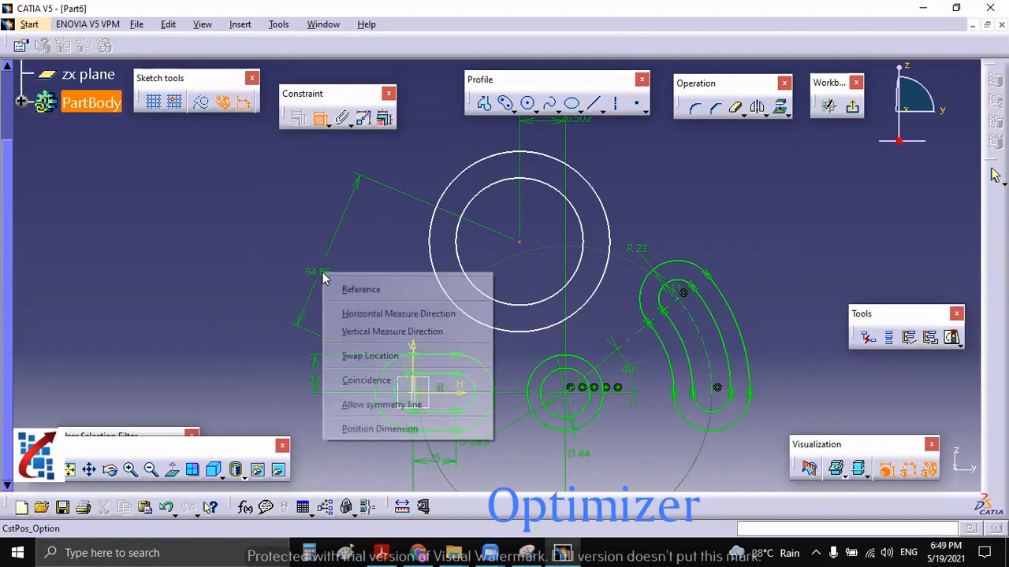
left_click(387, 332)
left_click(221, 307)
middle_click_drag(339, 313, 387, 396)
Check the gear arm drawing and set the upper boss centre's vertical distance to 48 mm and its horizontal offset to 19 mm
left_click(529, 551)
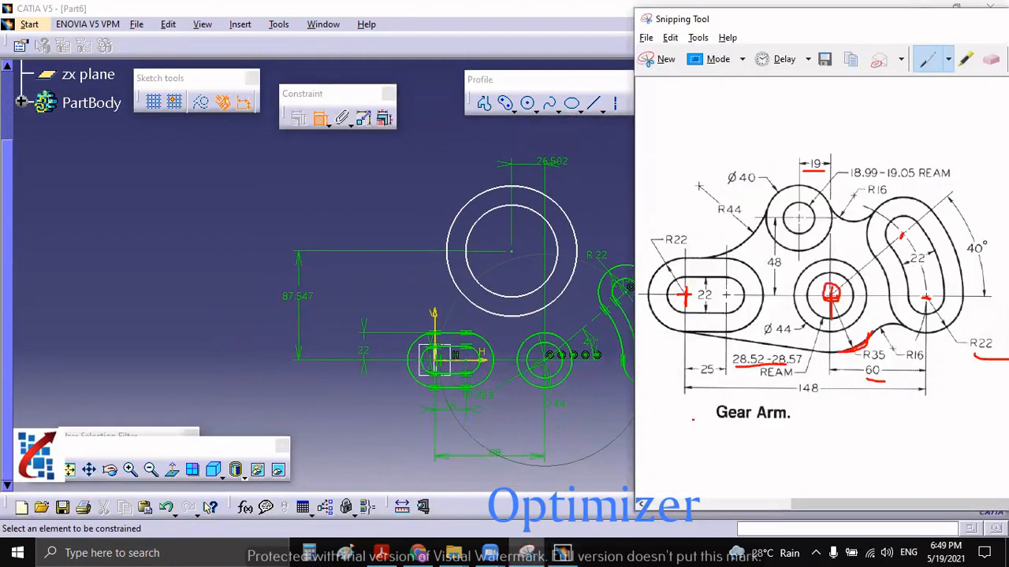
left_click(528, 552)
double_click(296, 298)
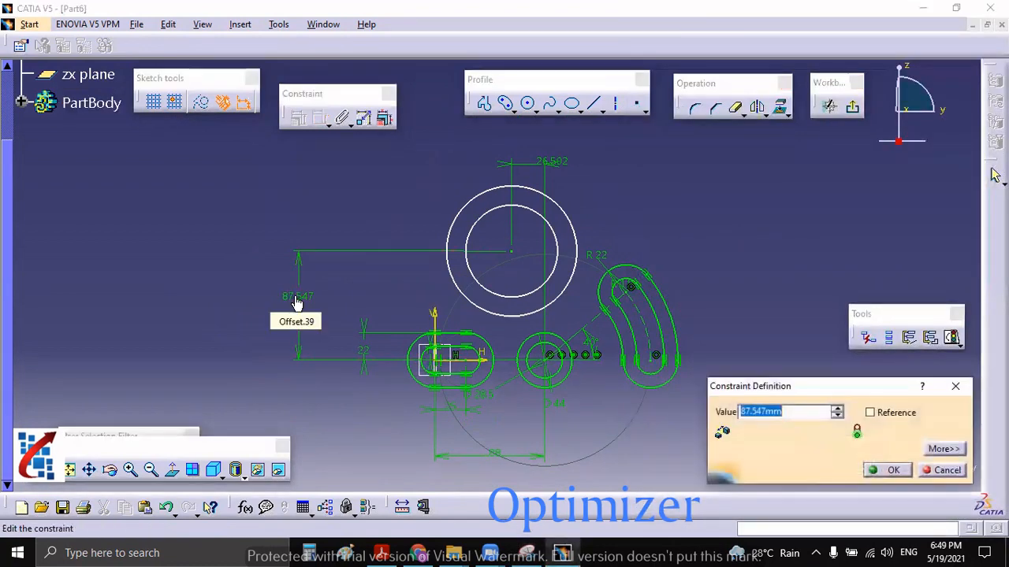
type("48")
key("Return")
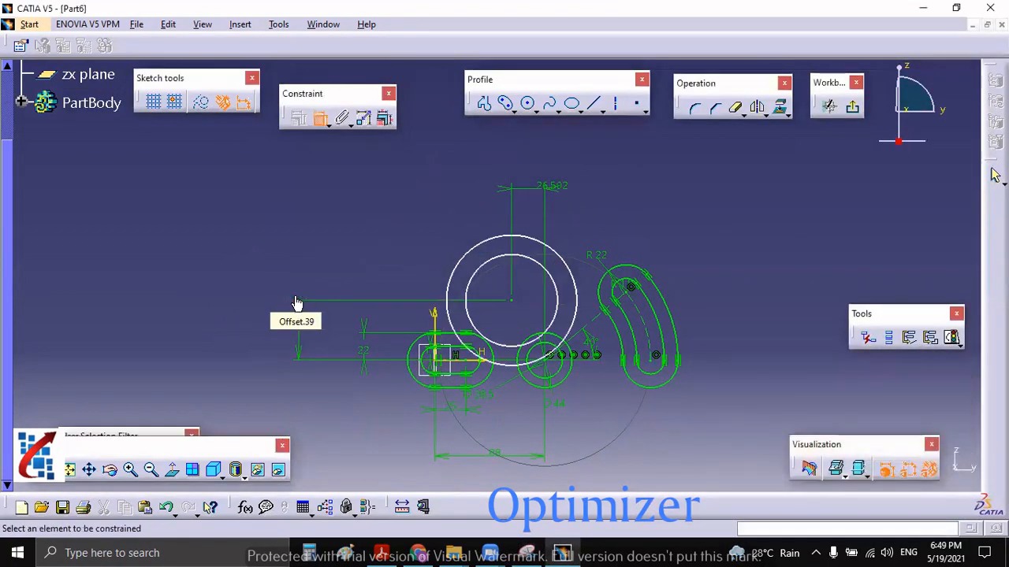
double_click(557, 190)
type("19")
key("Return")
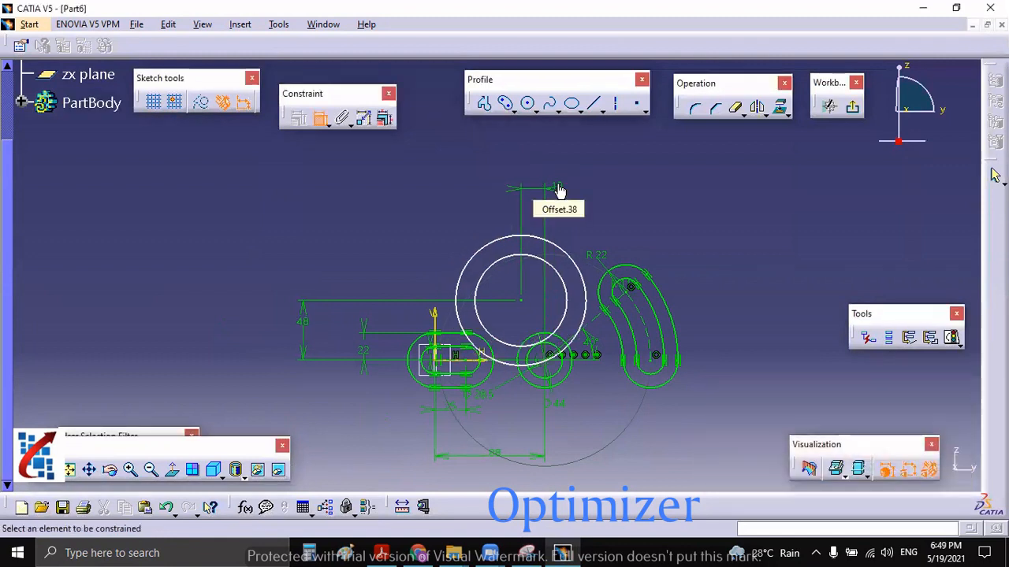
Dimension the diameters of the upper boss's inner and outer circles
left_click(424, 249)
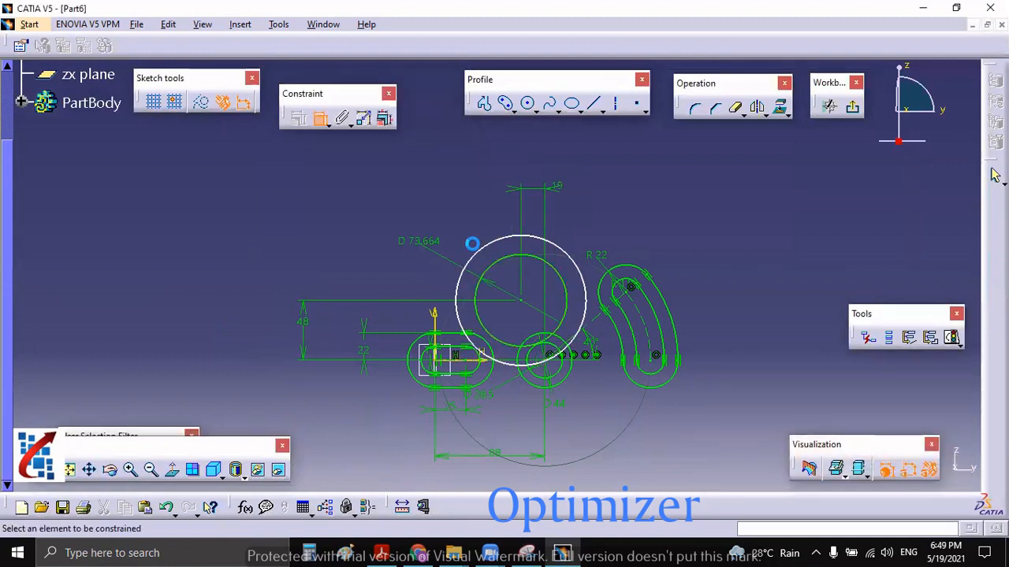
left_click(495, 241)
left_click(485, 205)
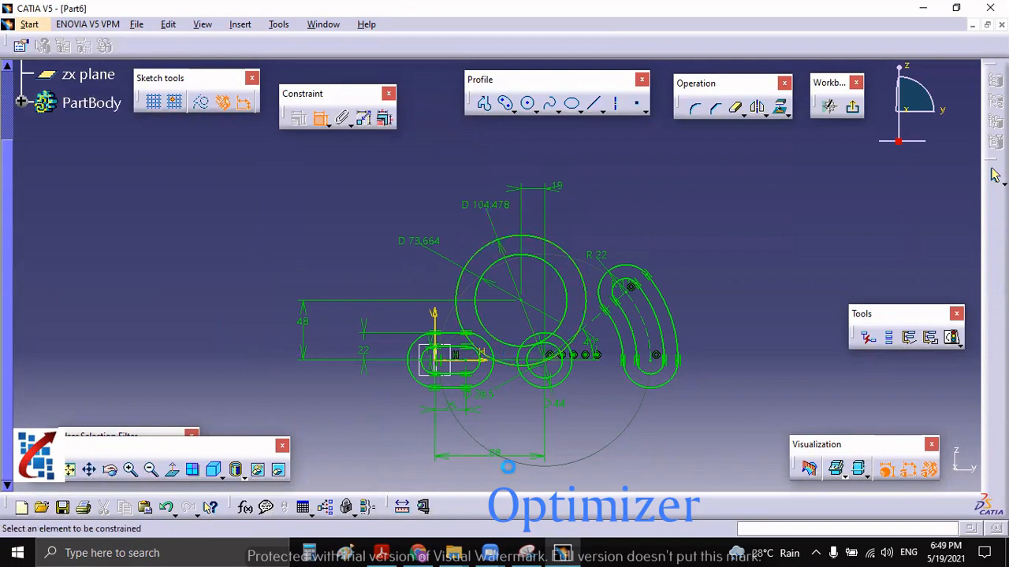
Check the gear arm drawing and set the upper boss diameters to 19 mm for the inner circle and 40 mm for the outer one
left_click(527, 554)
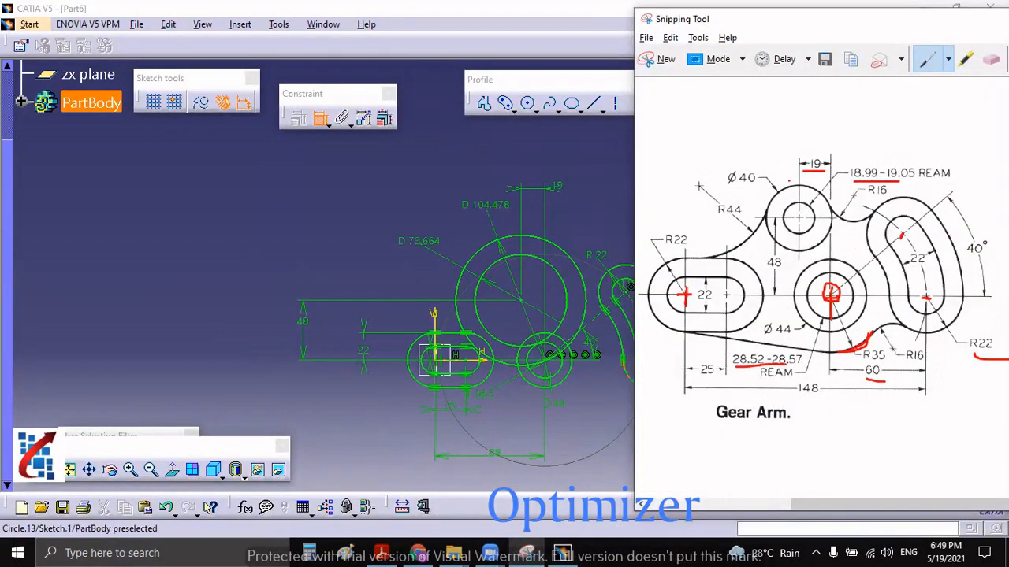
left_click(421, 248)
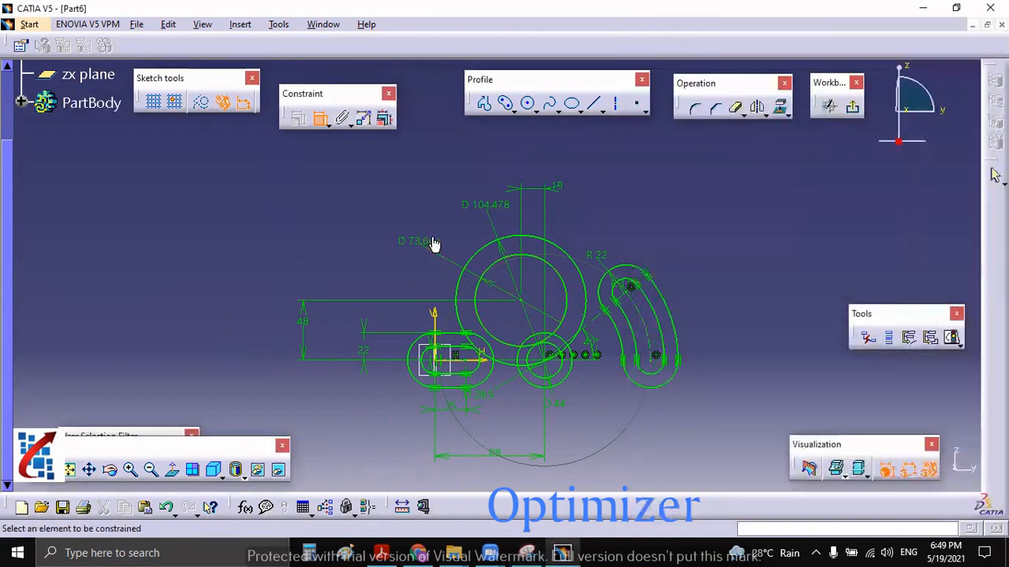
double_click(433, 243)
type("19")
key("Return")
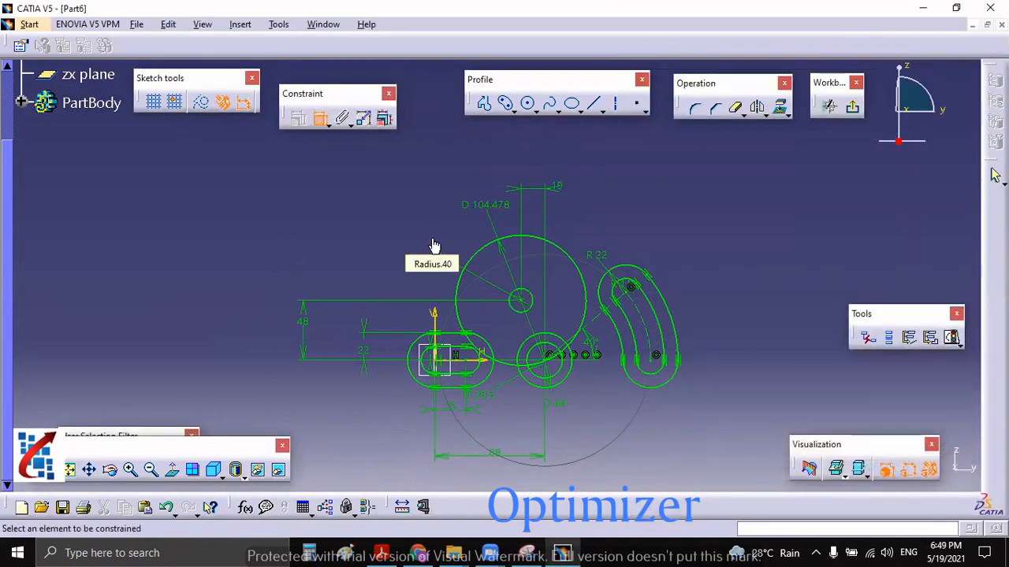
double_click(489, 206)
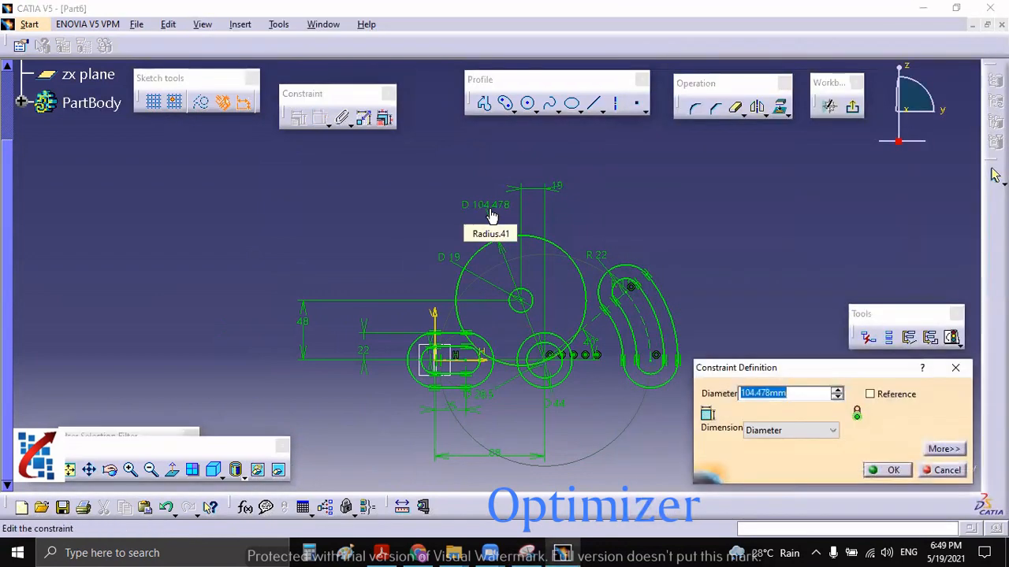
type("40")
key("Return")
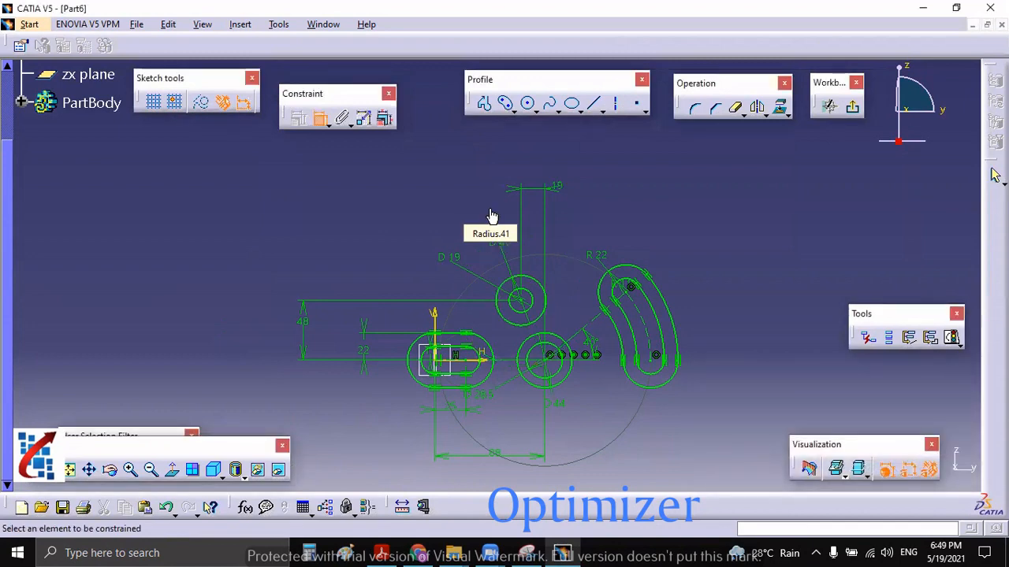
Switch to the gear arm drawing in Snipping Tool, erase the old red marks and circle the R44 radius with the pen
mouse_move(534, 367)
middle_mouse_down()
mouse_move(512, 340)
mouse_move(510, 276)
middle_mouse_up()
middle_click_drag(502, 336, 447, 280)
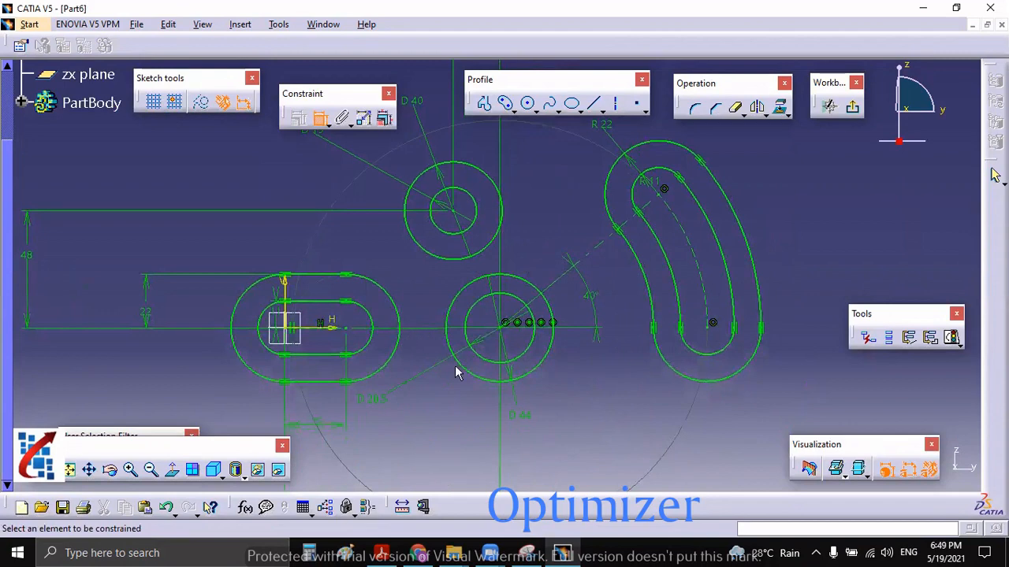
middle_click_drag(508, 382, 513, 345)
left_click(526, 554)
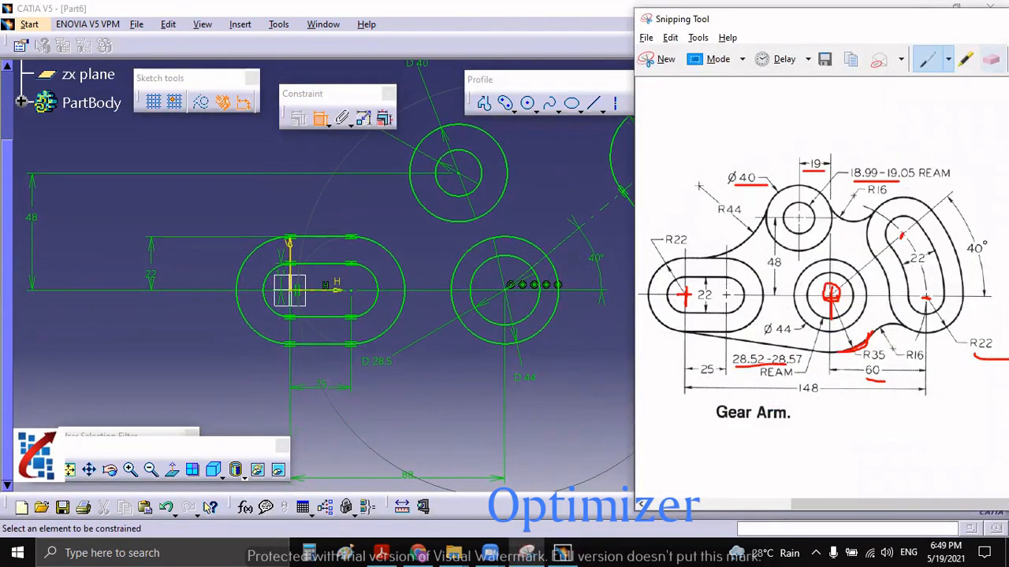
left_click(992, 60)
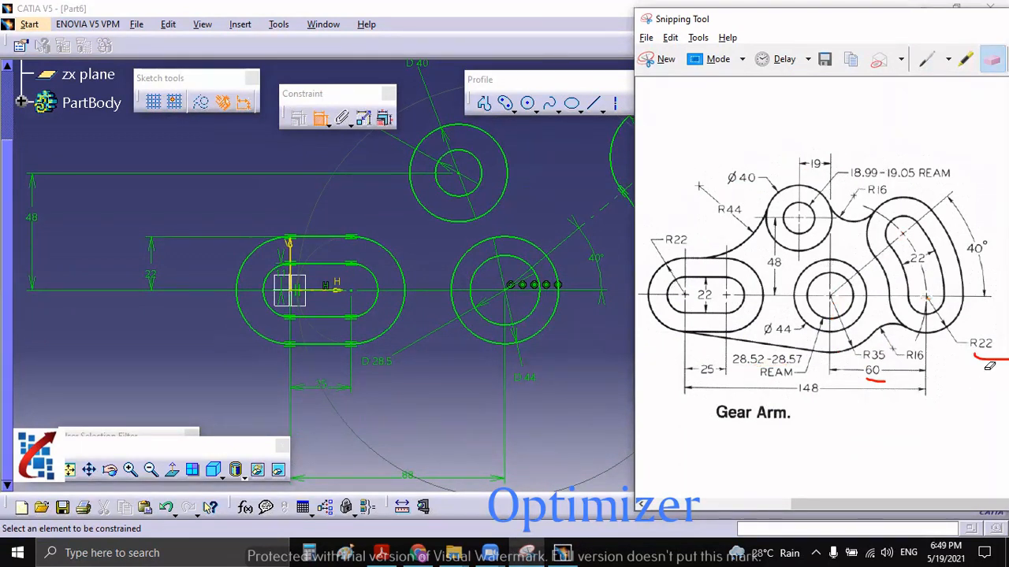
left_click(922, 62)
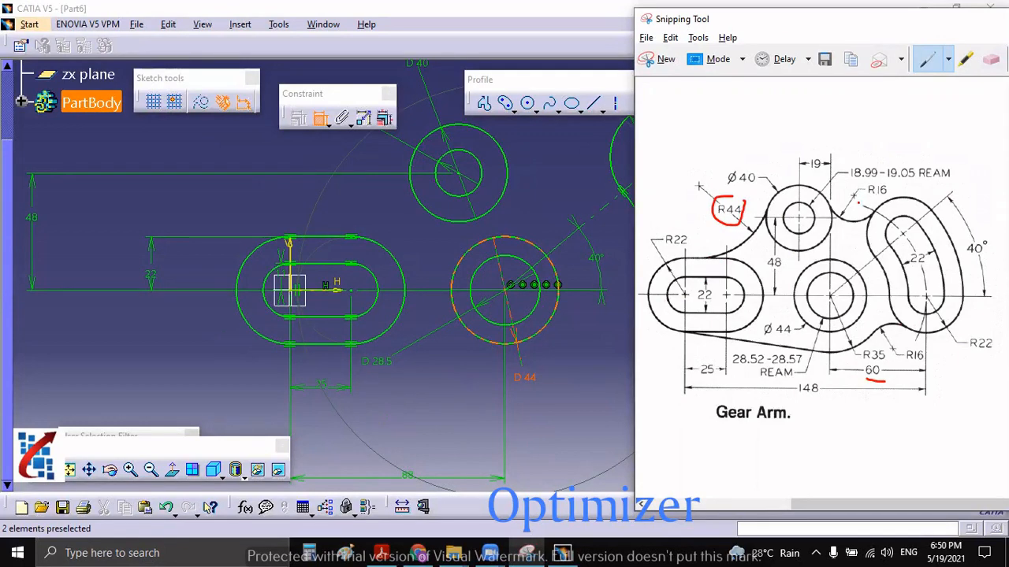
mouse_move(577, 309)
middle_mouse_down()
mouse_move(473, 300)
mouse_move(523, 300)
mouse_move(558, 320)
middle_mouse_up()
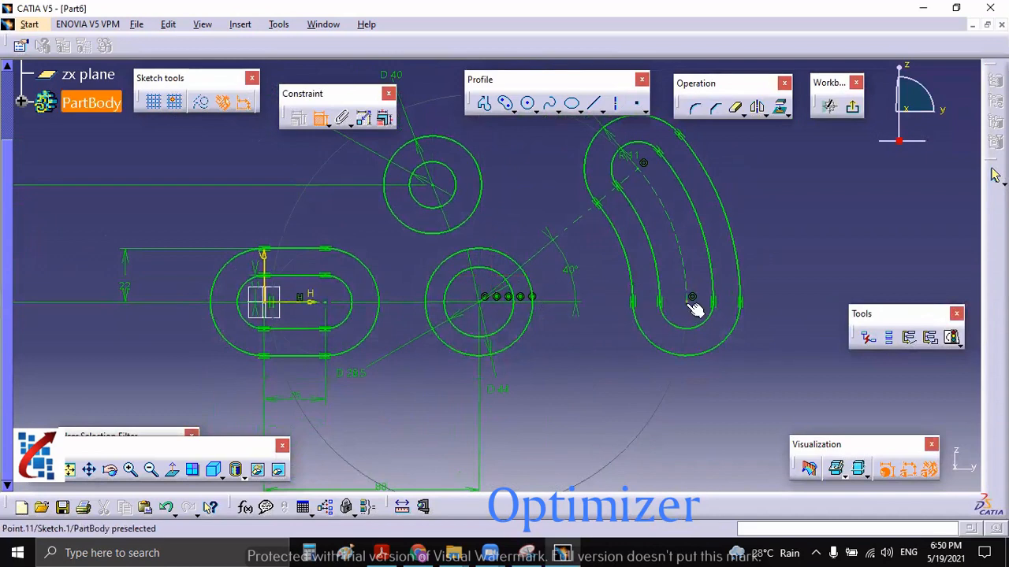
mouse_move(459, 323)
middle_mouse_down()
mouse_move(544, 278)
mouse_move(565, 333)
mouse_move(568, 295)
middle_mouse_up()
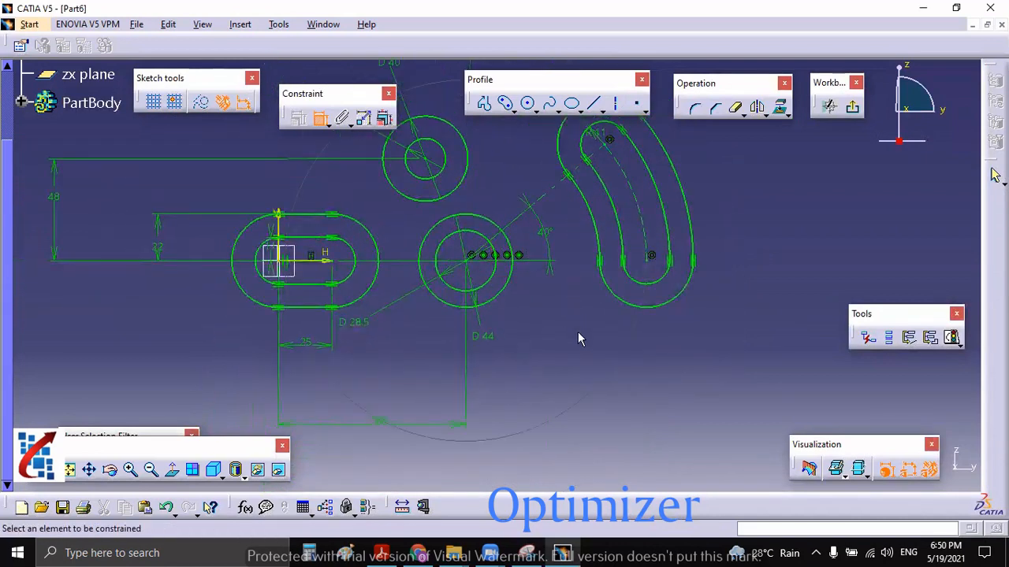
left_click(651, 257)
middle_click_drag(664, 336, 664, 352)
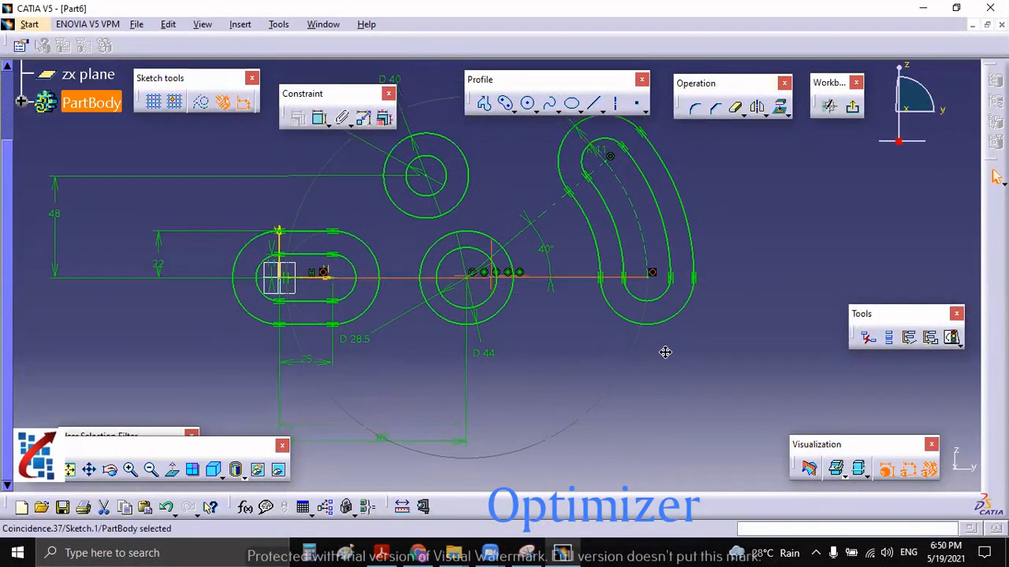
left_click(626, 176)
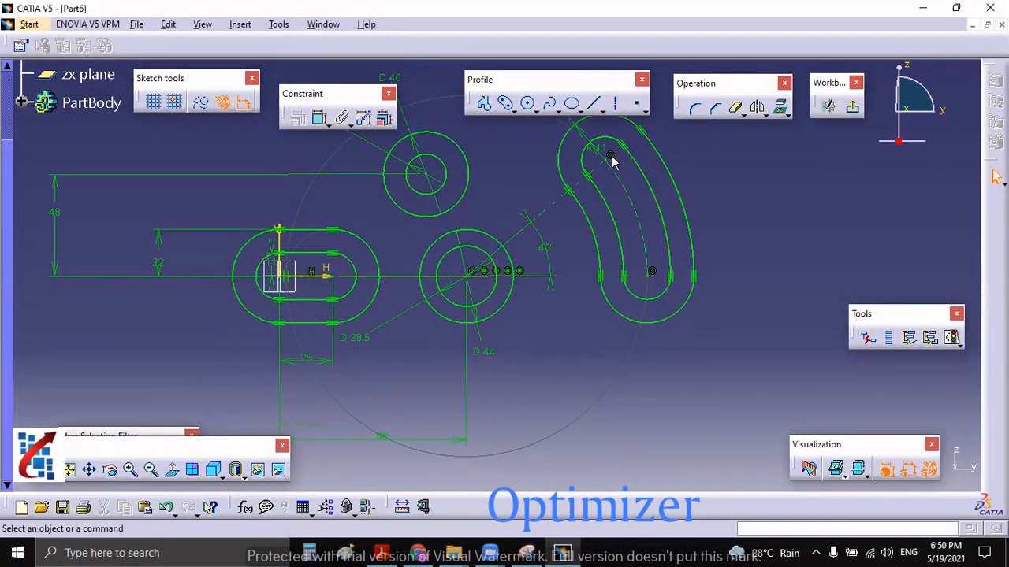
left_click(610, 155)
middle_click_drag(759, 268, 765, 311)
left_click(765, 311)
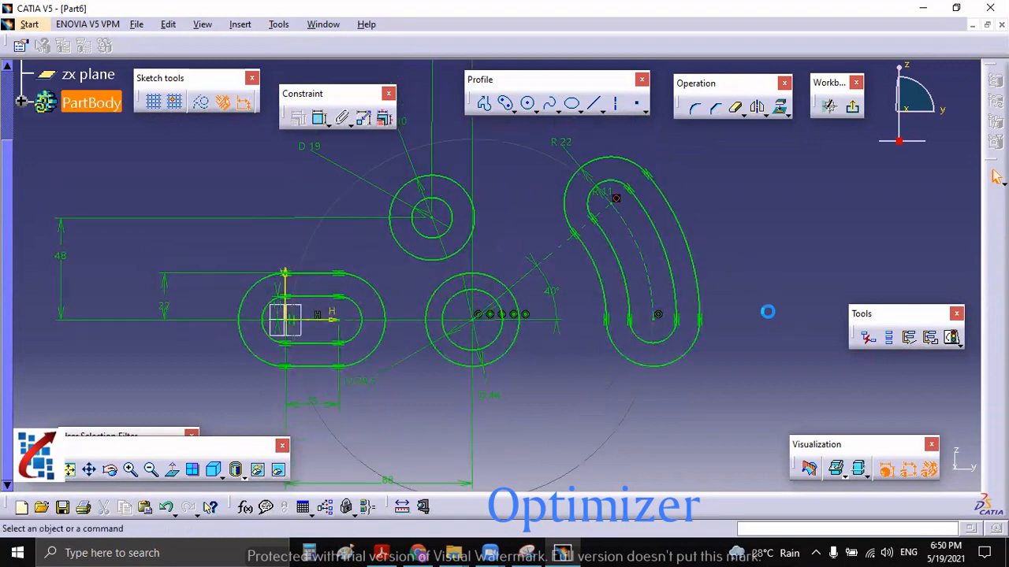
left_click(657, 289)
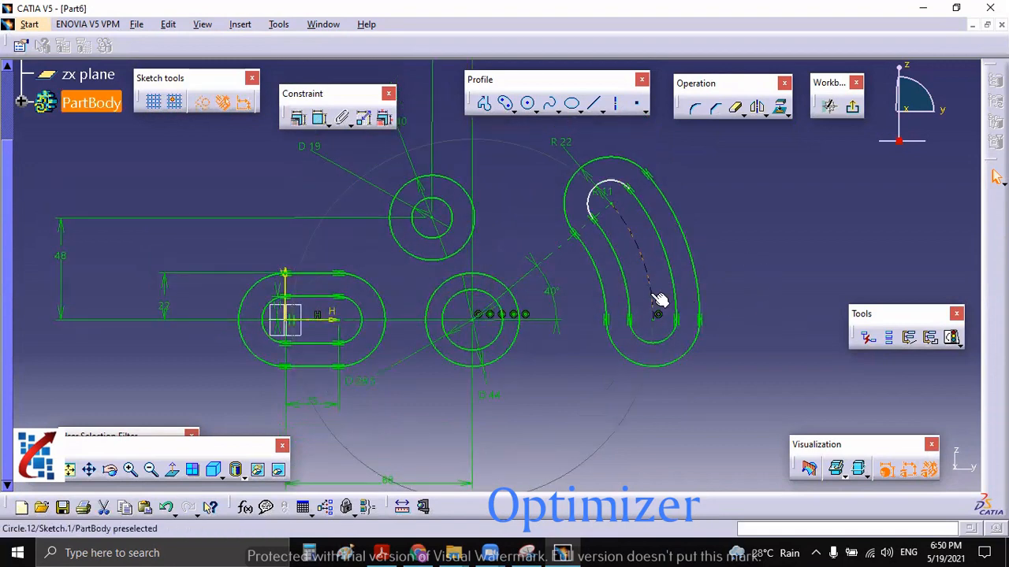
key("ctrl+z")
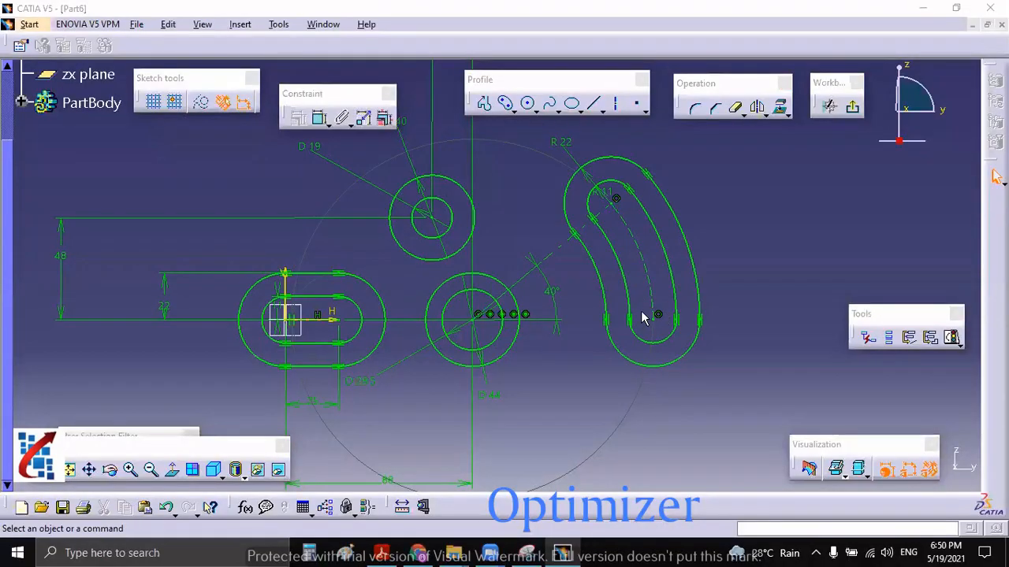
Delete the constraint that fixes the curved slot's centre arc to release the slot
mouse_move(336, 417)
middle_mouse_down()
mouse_move(492, 371)
mouse_move(513, 232)
mouse_move(474, 398)
middle_mouse_up()
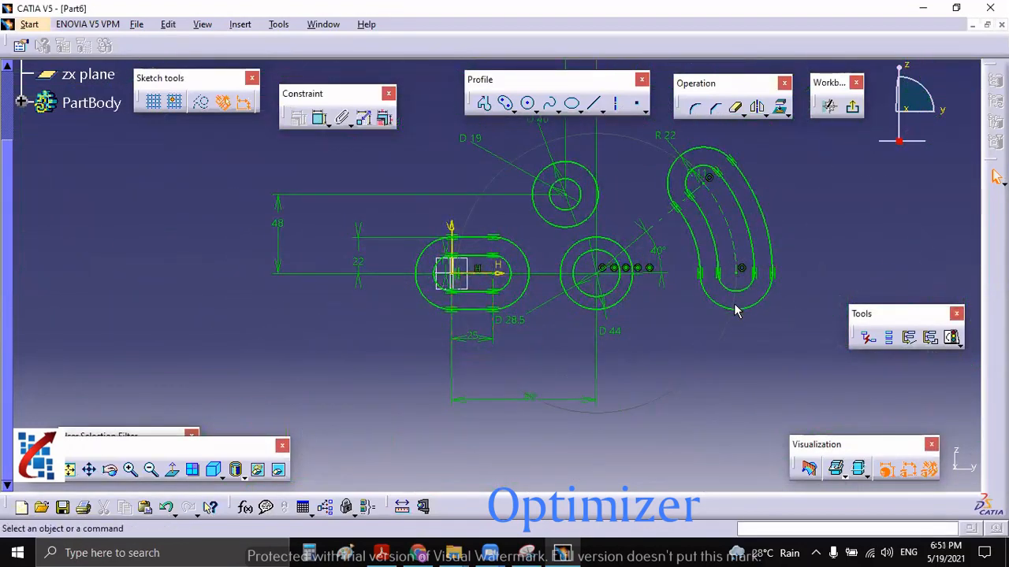
left_click(471, 286)
left_click(528, 327)
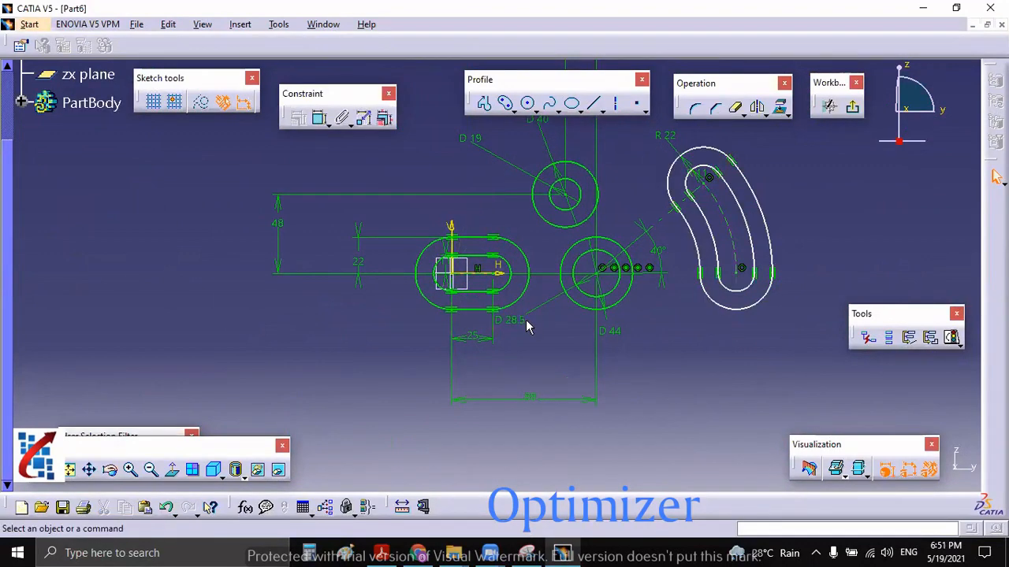
Dimension the horizontal distance from the sketch origin to the curved slot's lower centre, check the drawing and set it to 148 mm
middle_click_drag(484, 327, 299, 328)
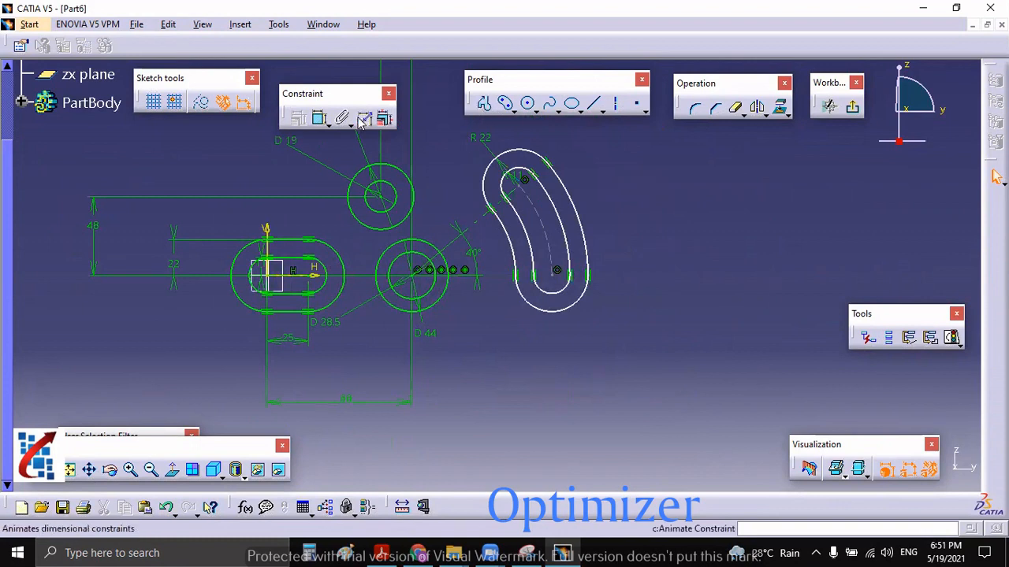
left_click(319, 118)
left_click(273, 273)
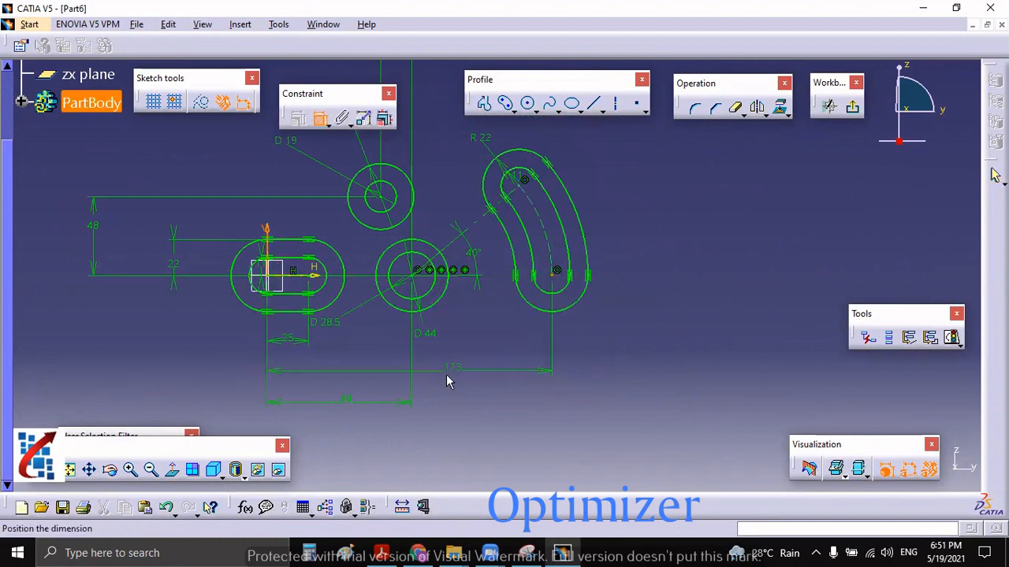
left_click(416, 422)
left_click(531, 552)
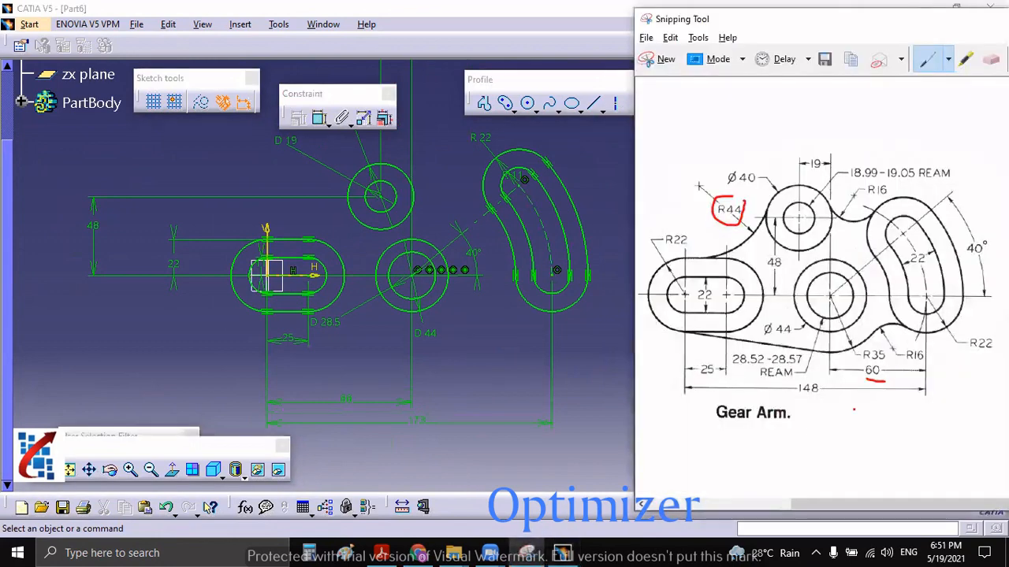
left_click(419, 422)
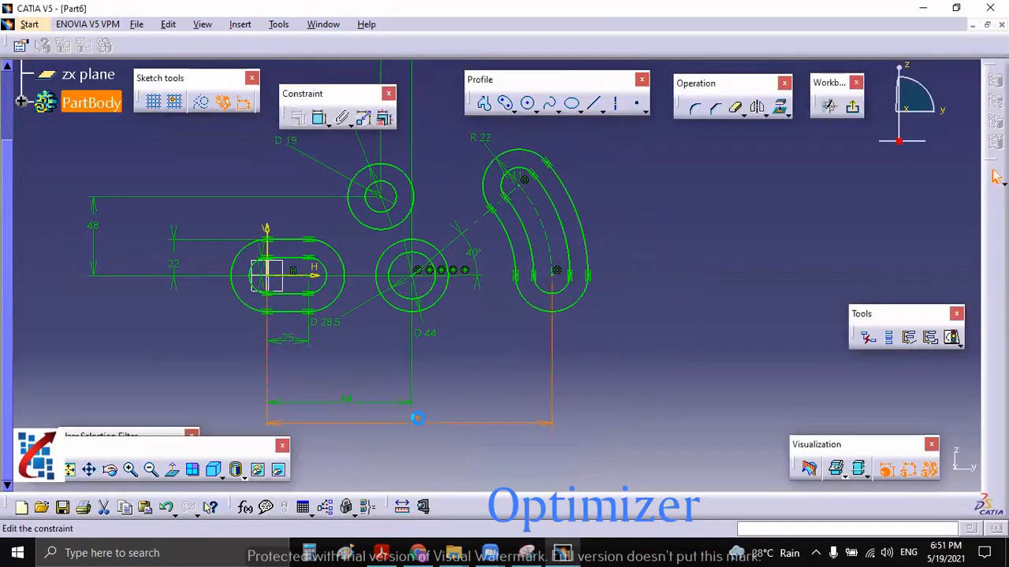
double_click(419, 424)
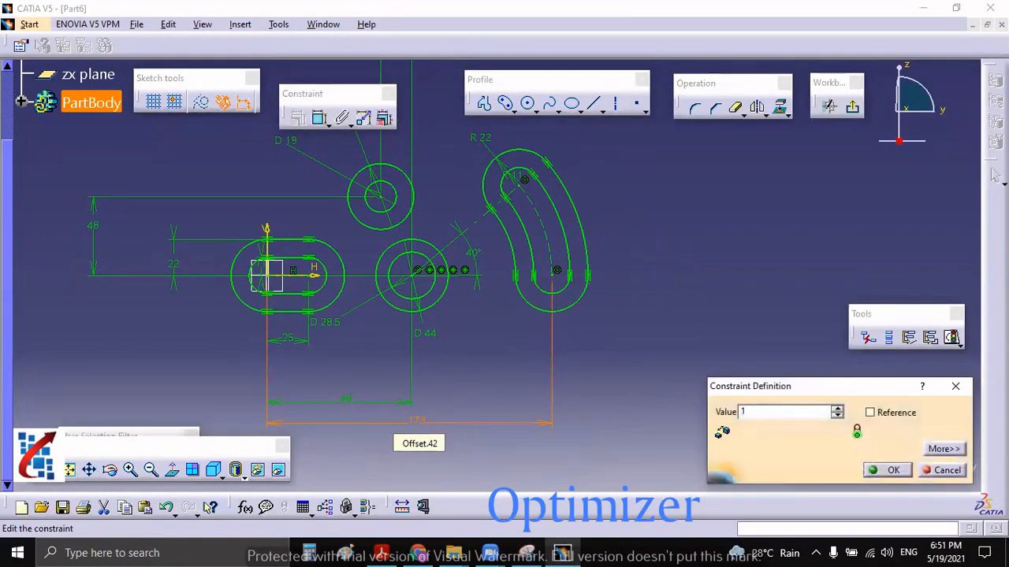
key("Return")
Sketch a circle about 64 mm in diameter above the straight slot, beside the upper boss
mouse_move(420, 425)
middle_mouse_down()
mouse_move(518, 360)
mouse_move(592, 385)
mouse_move(591, 360)
middle_mouse_up()
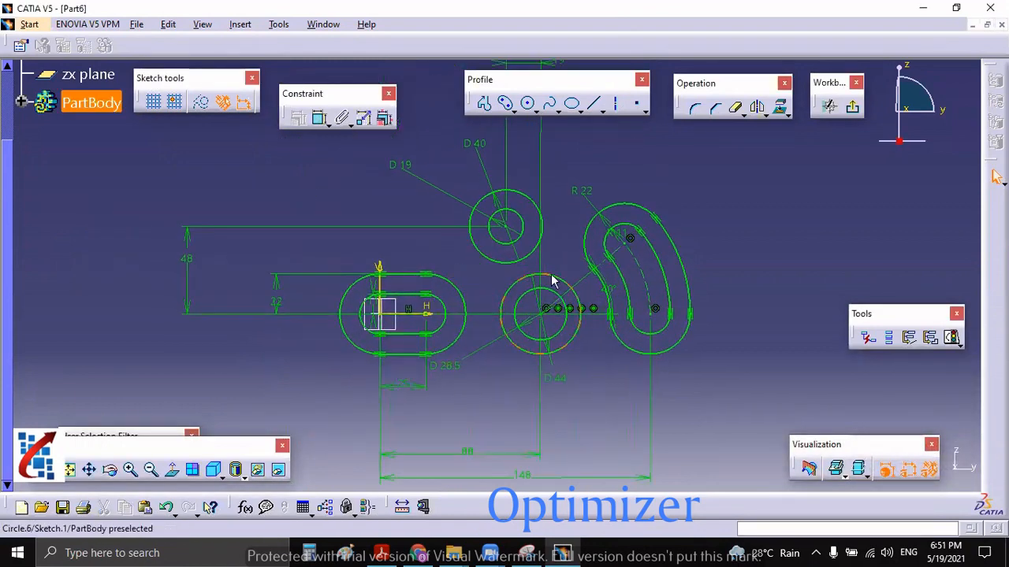
middle_click_drag(542, 218, 599, 244)
left_click(528, 104)
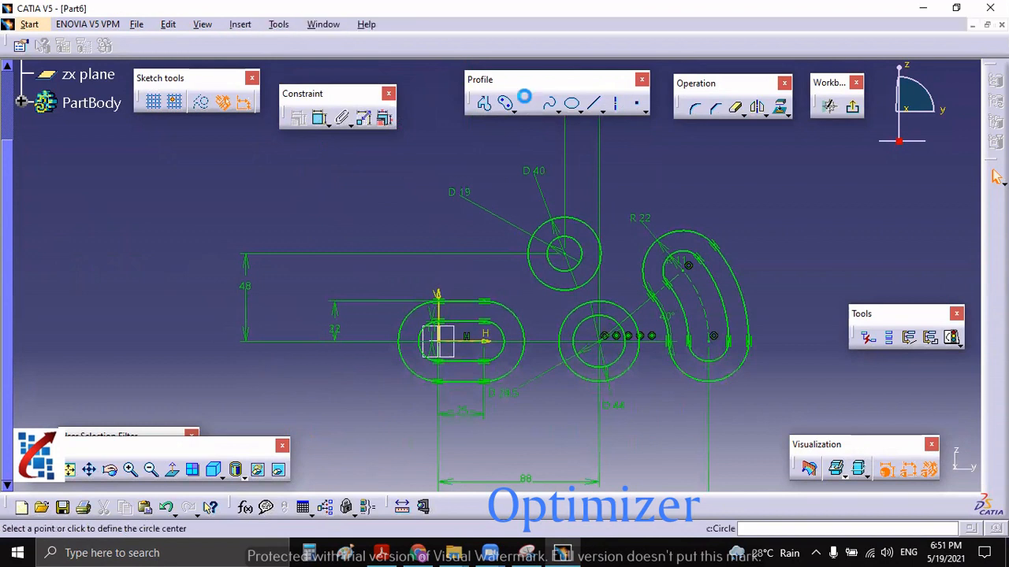
left_click(408, 219)
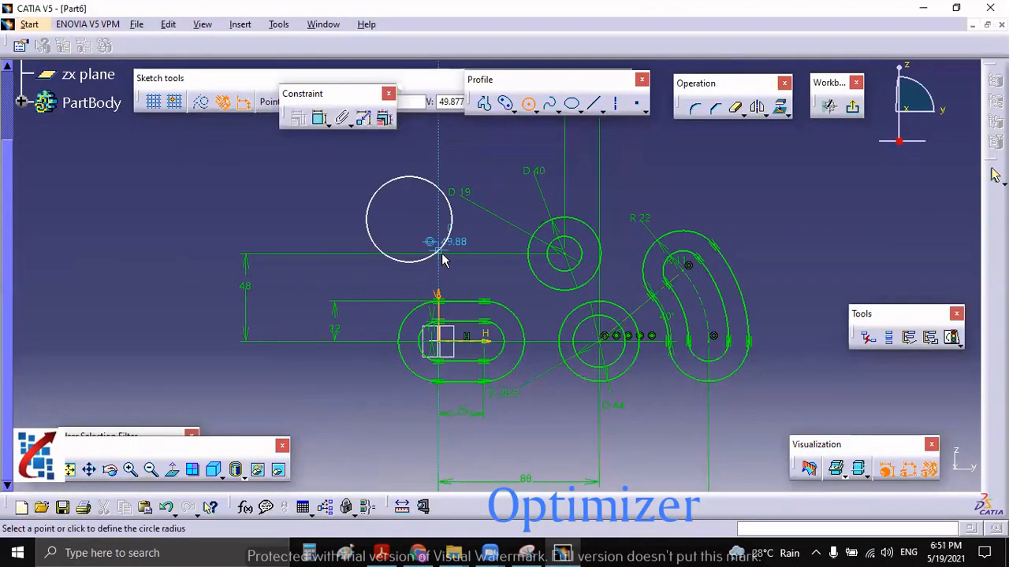
left_click(447, 262)
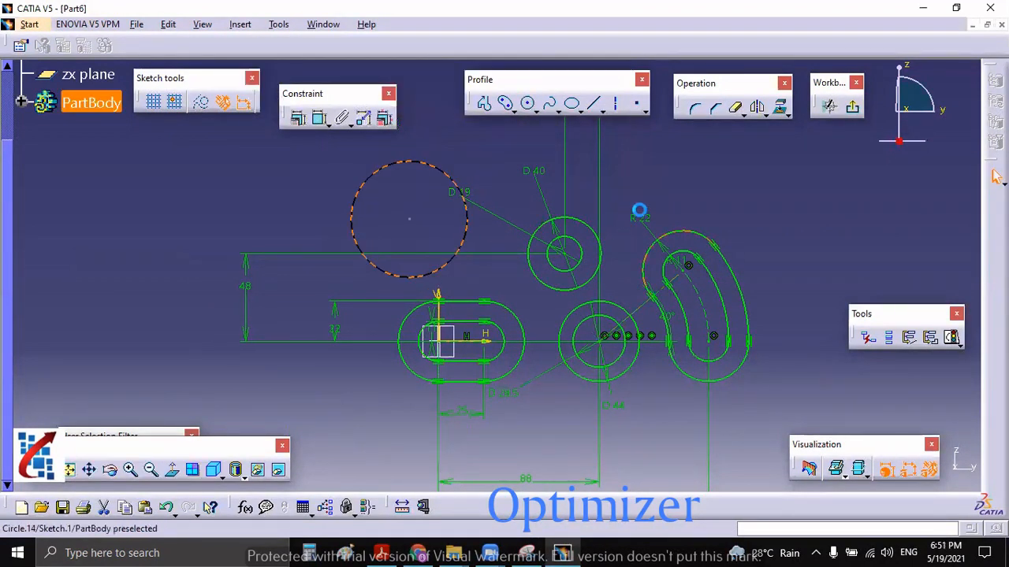
Sketch a smaller circle and move it into the gap above the upper boss and the curved slot
left_click(528, 104)
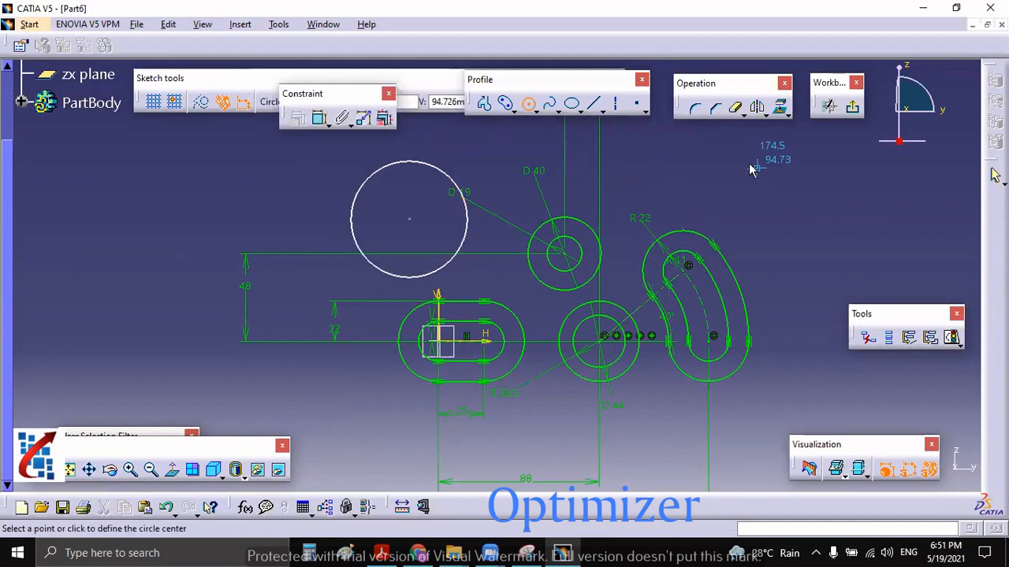
left_click(798, 162)
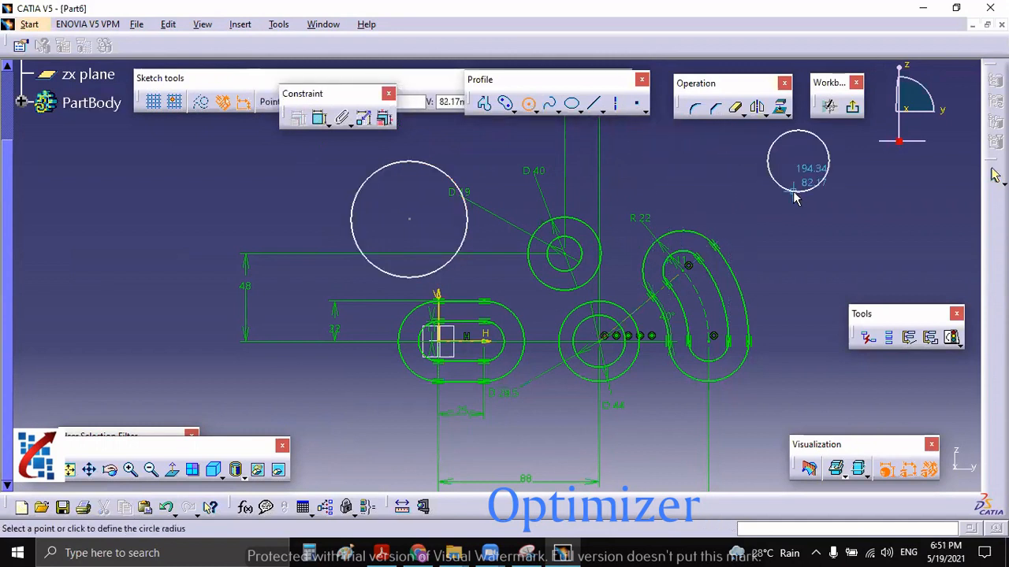
left_click(796, 192)
left_click_drag(803, 160, 634, 187)
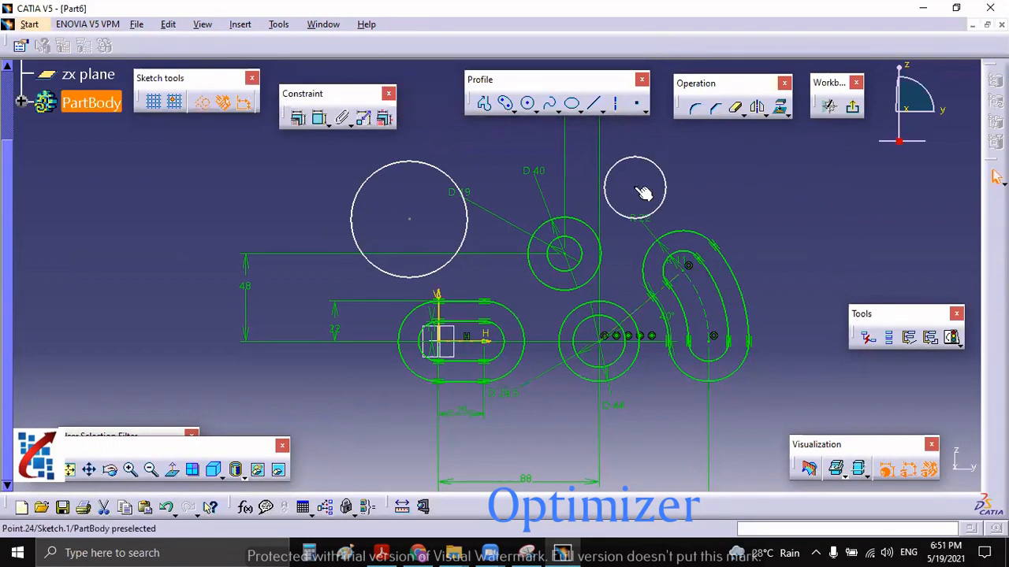
Constrain the small circle tangent to the curved slot's outer upper end arc
left_click(666, 224)
left_click(682, 238, "ctrl")
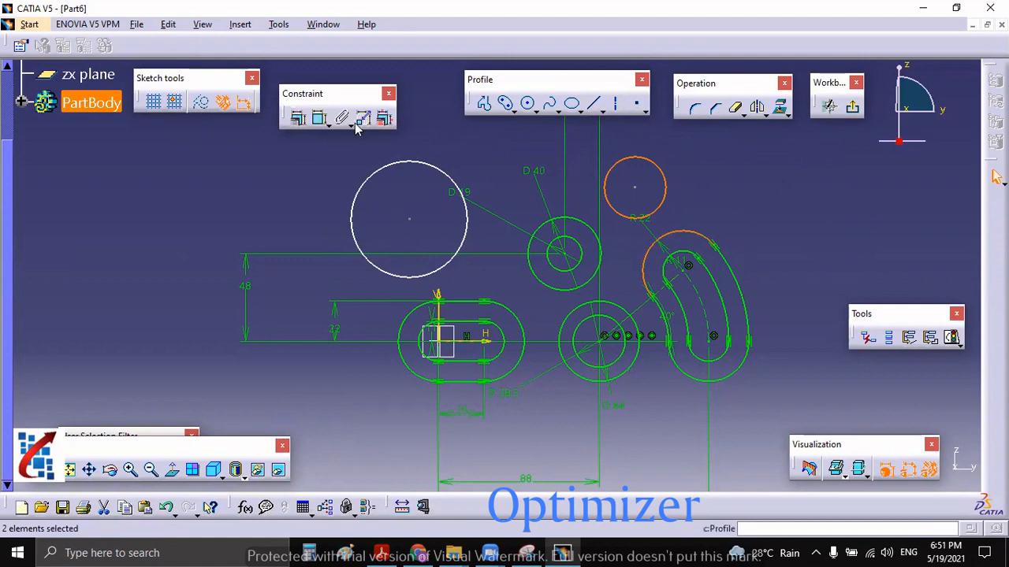
left_click(299, 120)
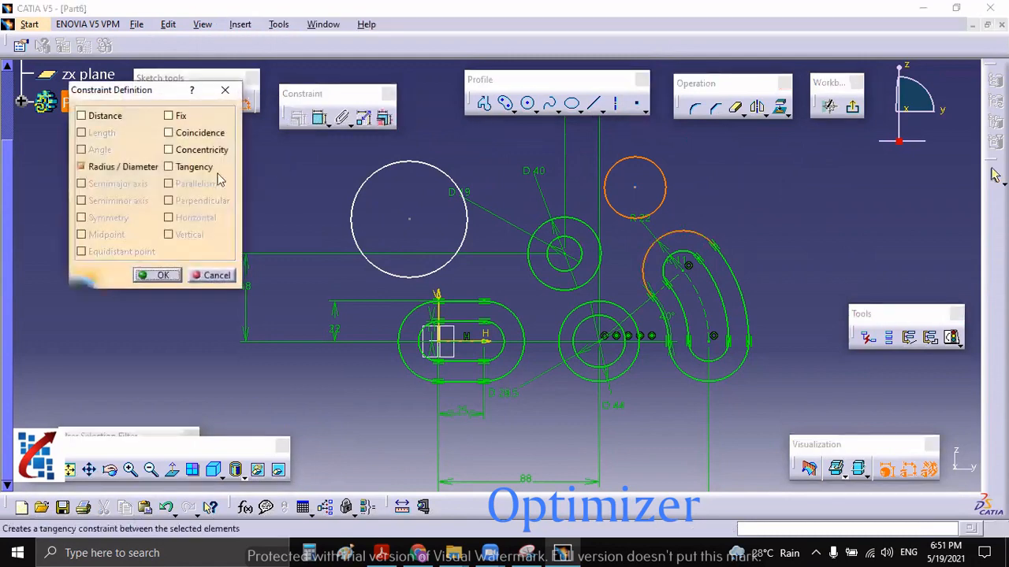
left_click(193, 168)
left_click(158, 275)
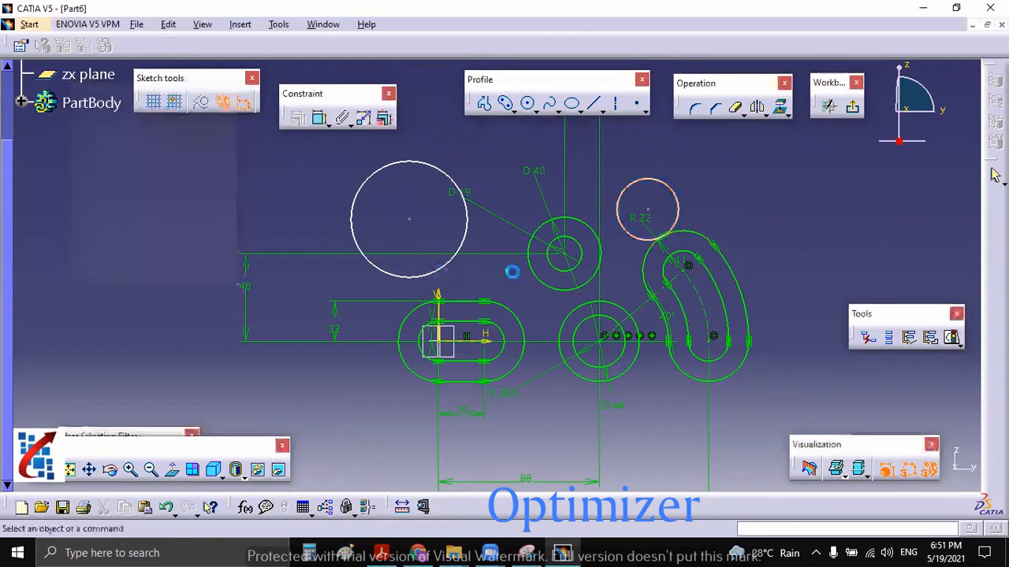
Constrain the small circle tangent to the upper boss's outer circle
left_click(604, 249)
left_click(630, 232, "ctrl")
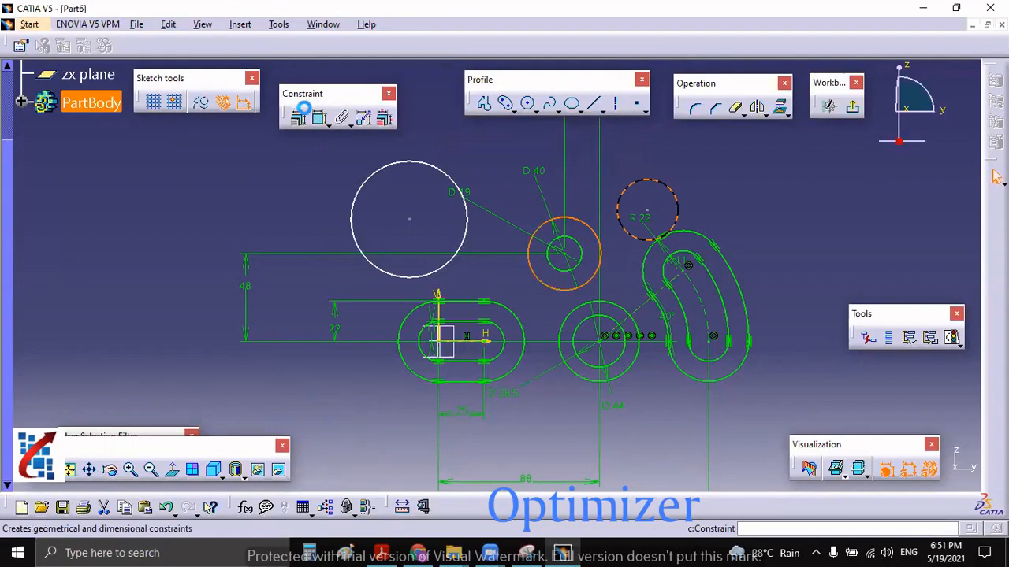
left_click(299, 120)
left_click(201, 169)
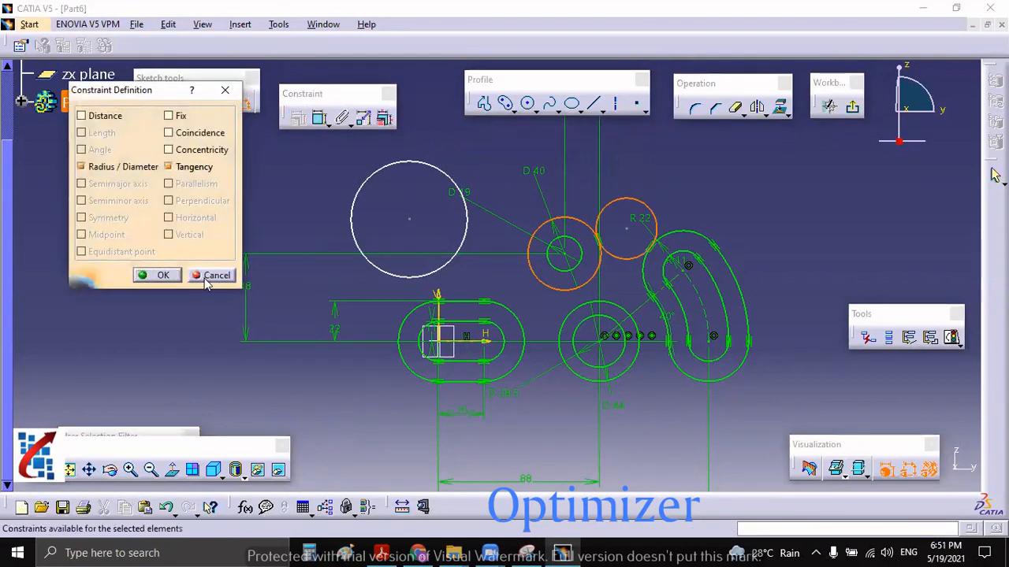
left_click(175, 279)
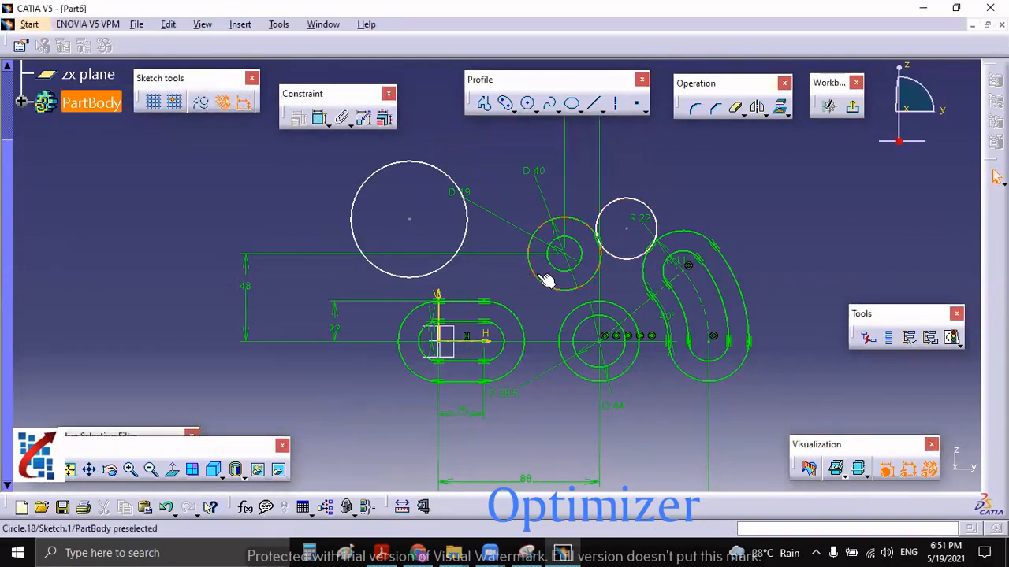
Constrain the large circle tangent to the upper boss's outer circle
left_click(476, 239, "ctrl")
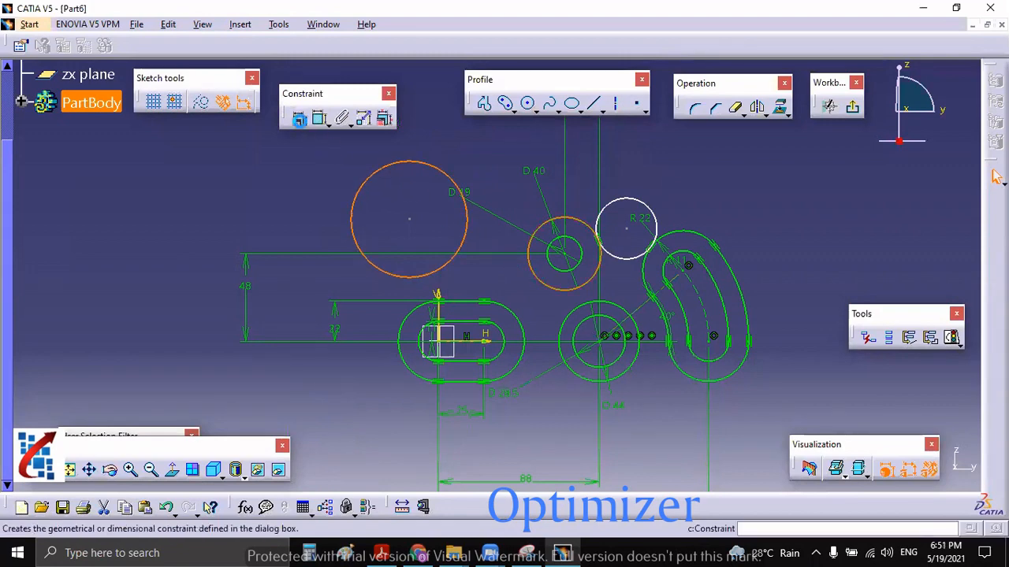
left_click(299, 120)
left_click(196, 167)
left_click(163, 275)
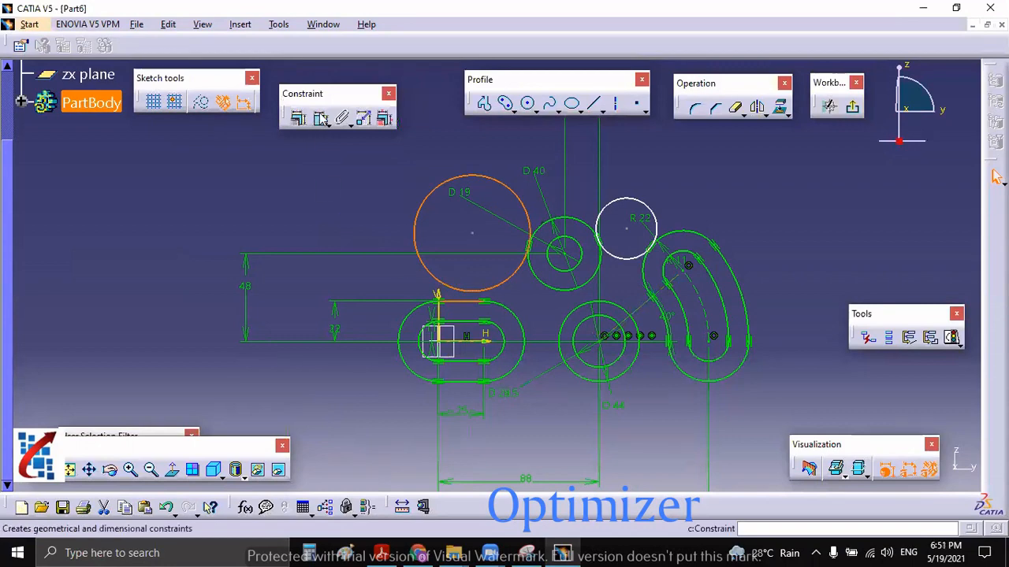
Constrain the large circle tangent to the straight slot's upper outer line
left_click(363, 118)
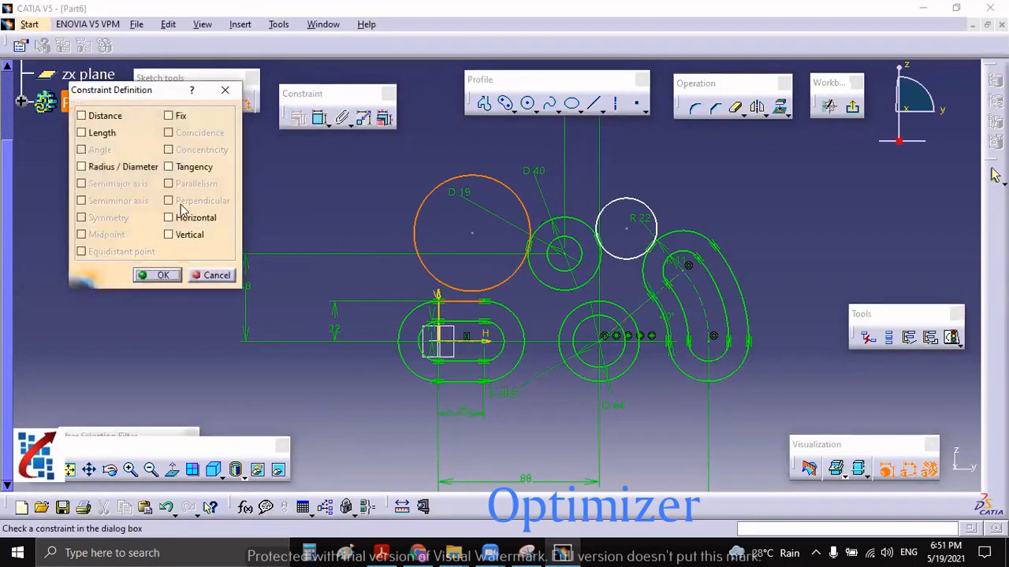
left_click(188, 168)
left_click(162, 276)
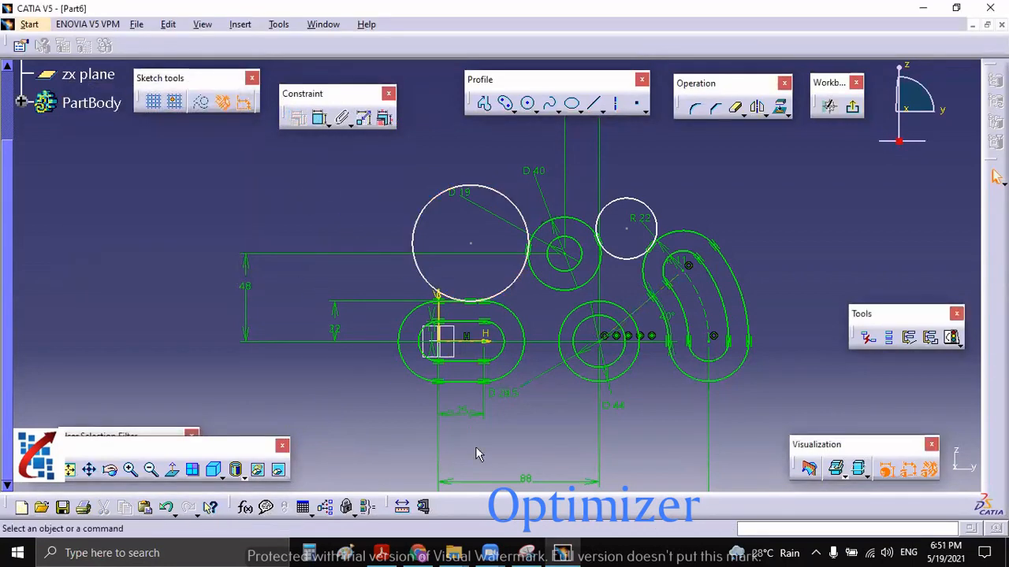
Dimension the large tangent circle beside the upper boss as a radius and set it to 44 mm per the reference drawing
left_click(526, 554)
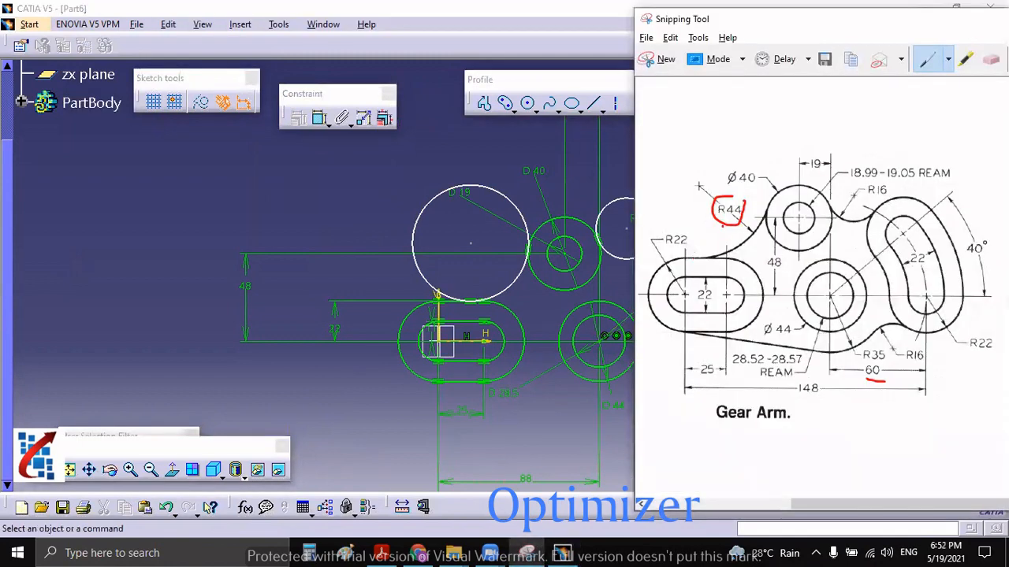
left_click(287, 193)
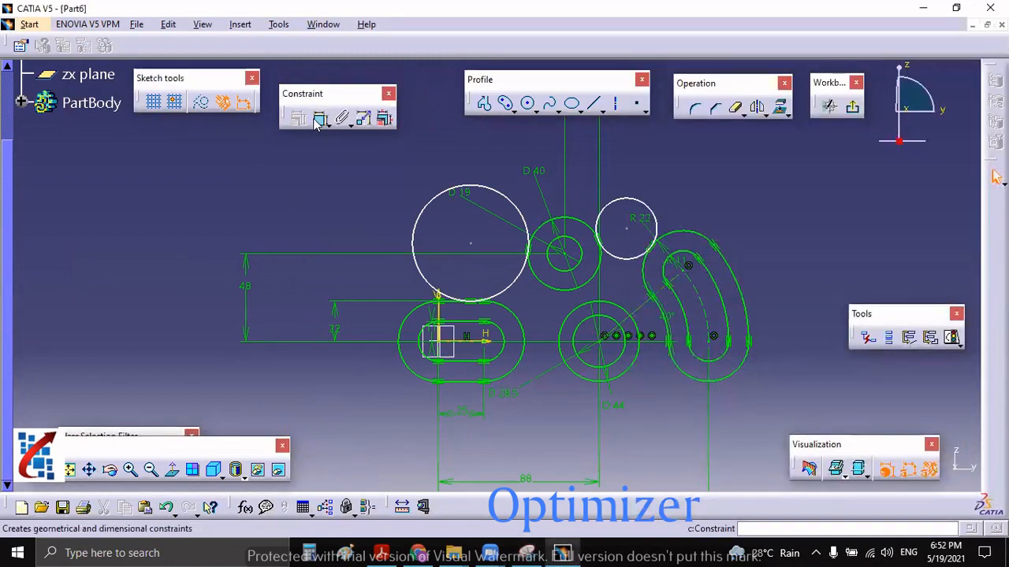
left_click(420, 222)
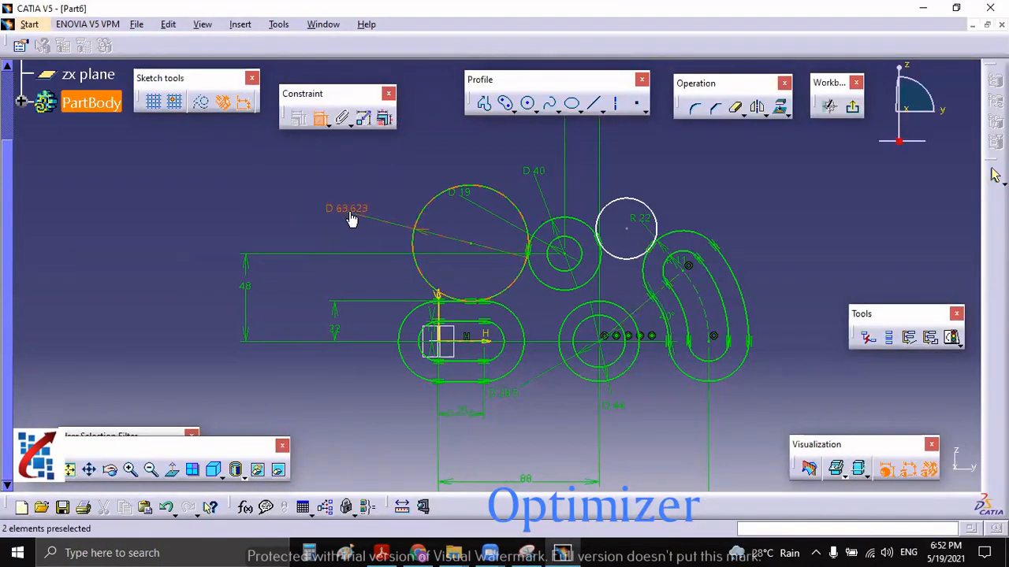
left_click(349, 209)
double_click(351, 211)
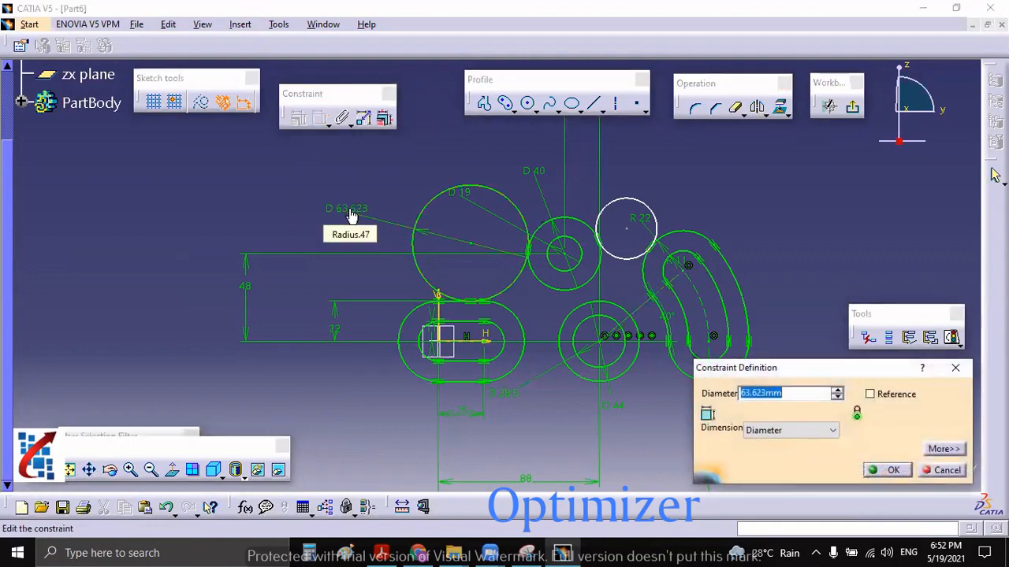
left_click(528, 551)
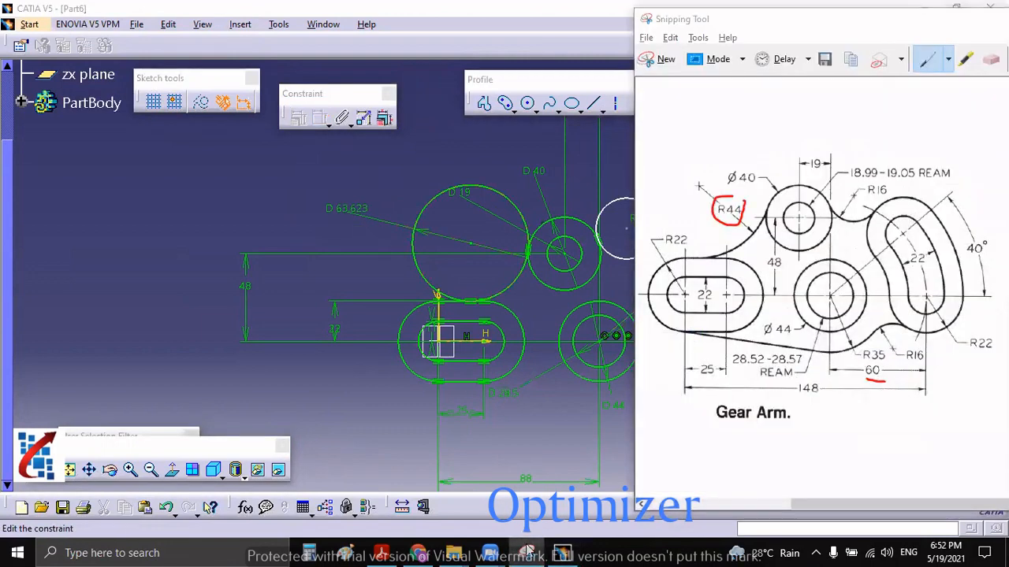
left_click(409, 269)
left_click(780, 432)
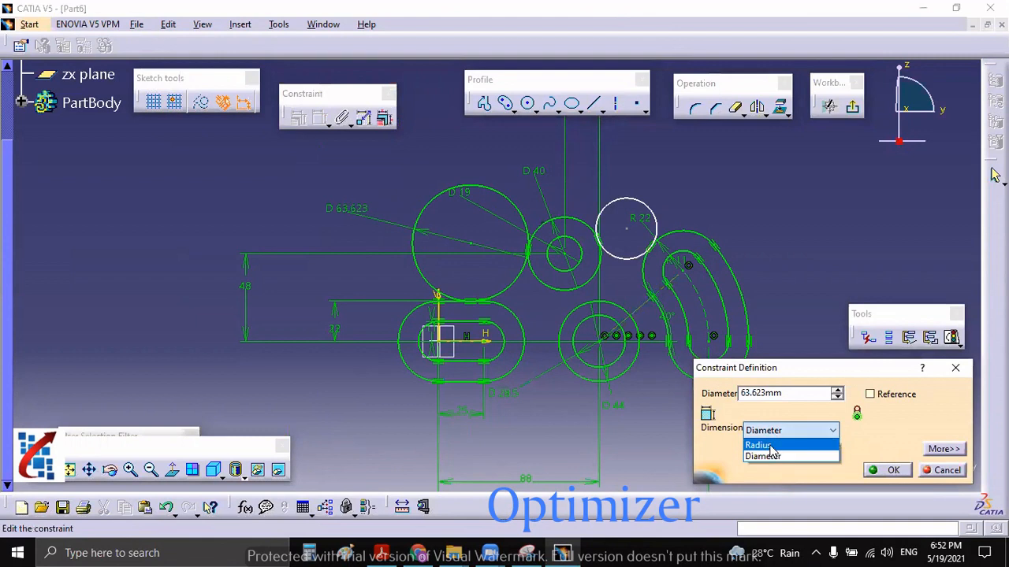
left_click(772, 453)
type("44")
key("Return")
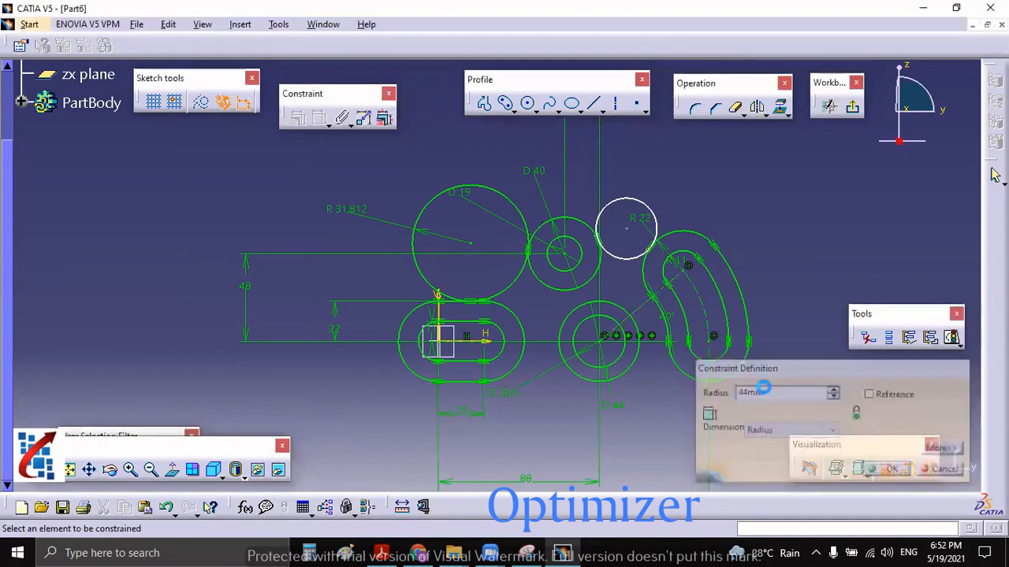
Dimension the small circle between the upper boss and the curved slot and set its radius to 16 mm
left_click(640, 214)
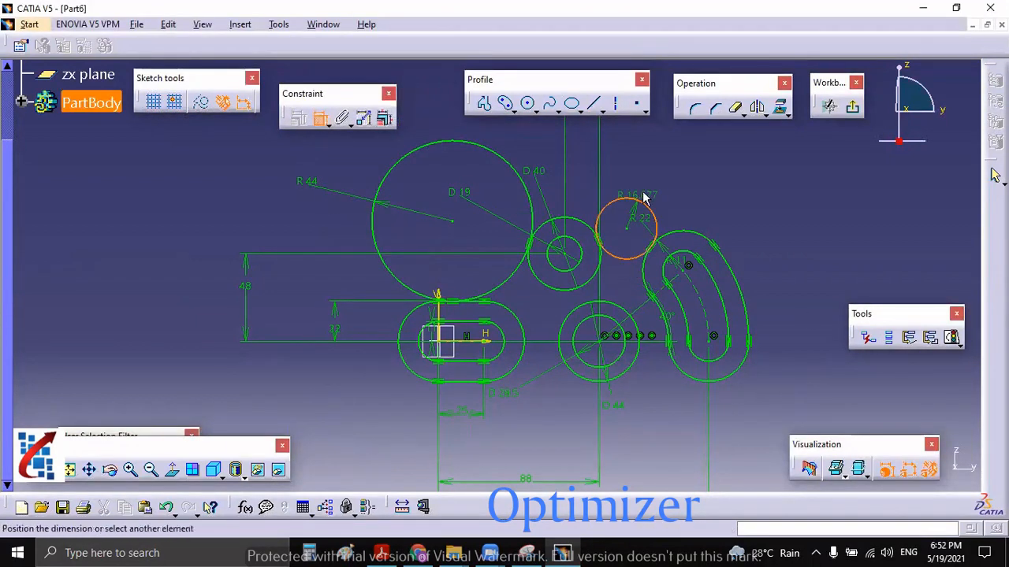
left_click(671, 186)
double_click(676, 189)
type("16")
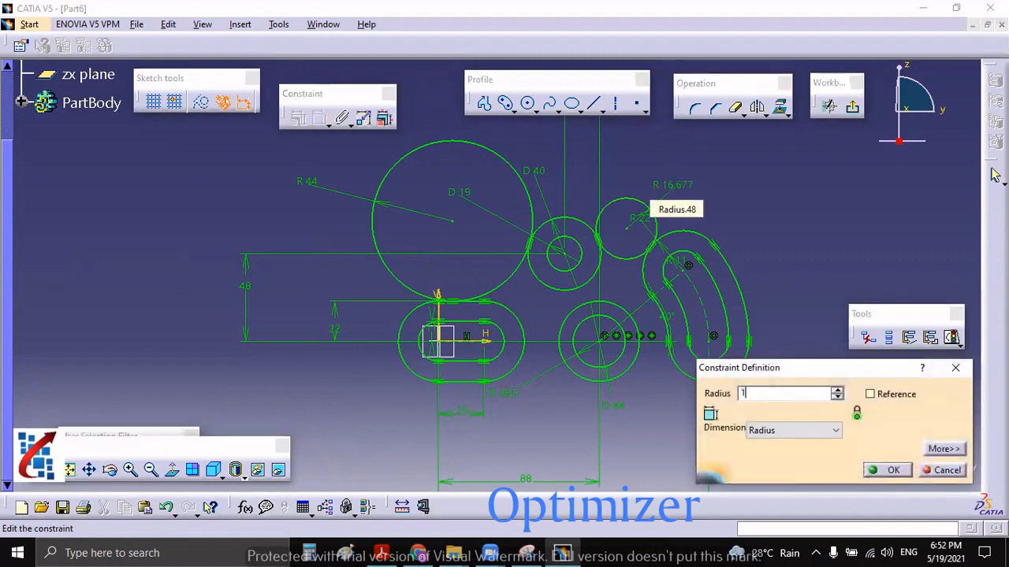
key("Return")
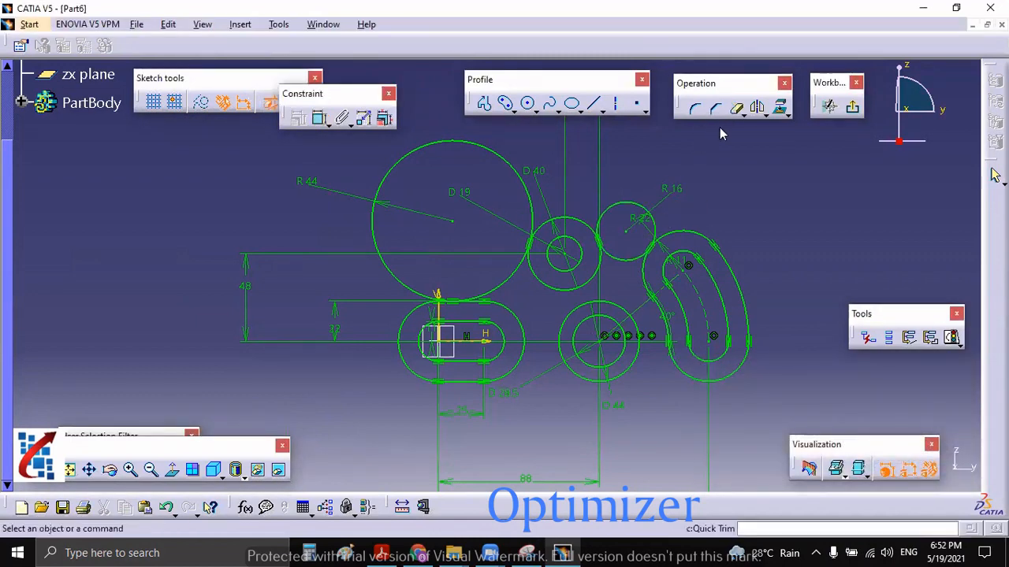
Quick Trim the outer portions of the R16 and R44 circles, keeping only the connecting arcs beside the upper boss
left_click(647, 209)
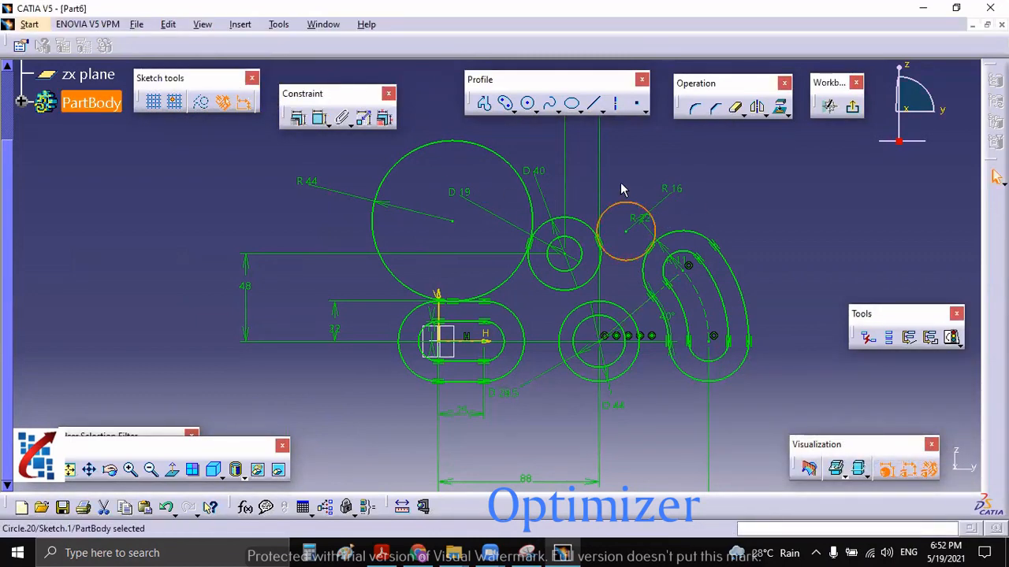
left_click(735, 108)
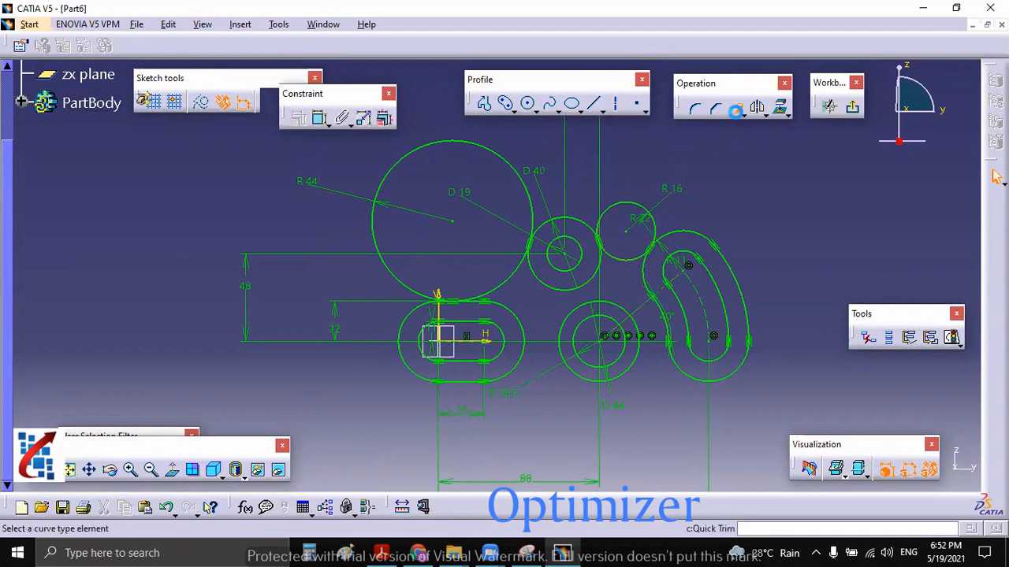
left_click(631, 211)
left_click(423, 160)
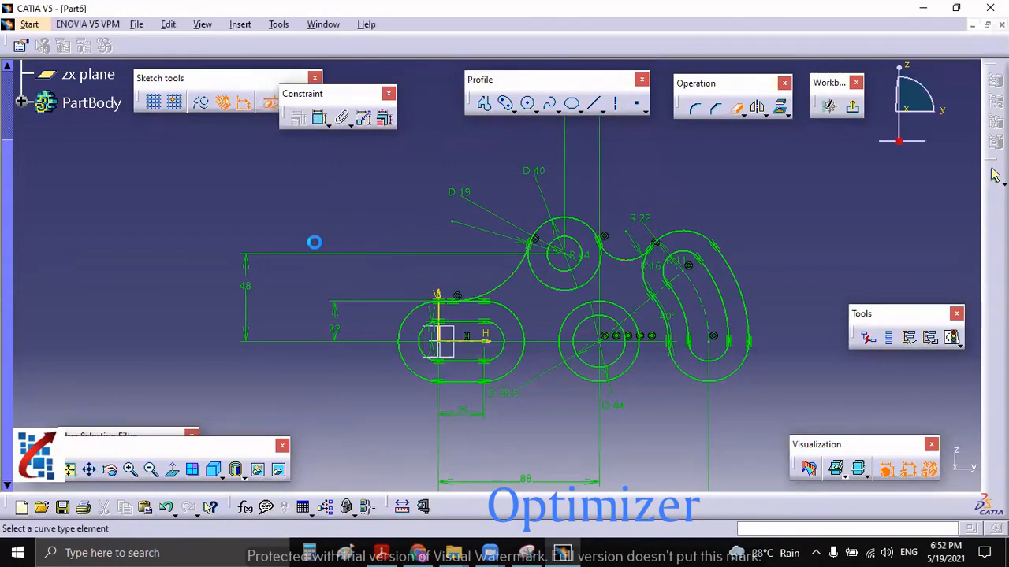
Check the lower outline on the reference drawing and sketch a circle of about 27 mm radius concentric with the central boss
middle_click_drag(413, 316, 274, 224)
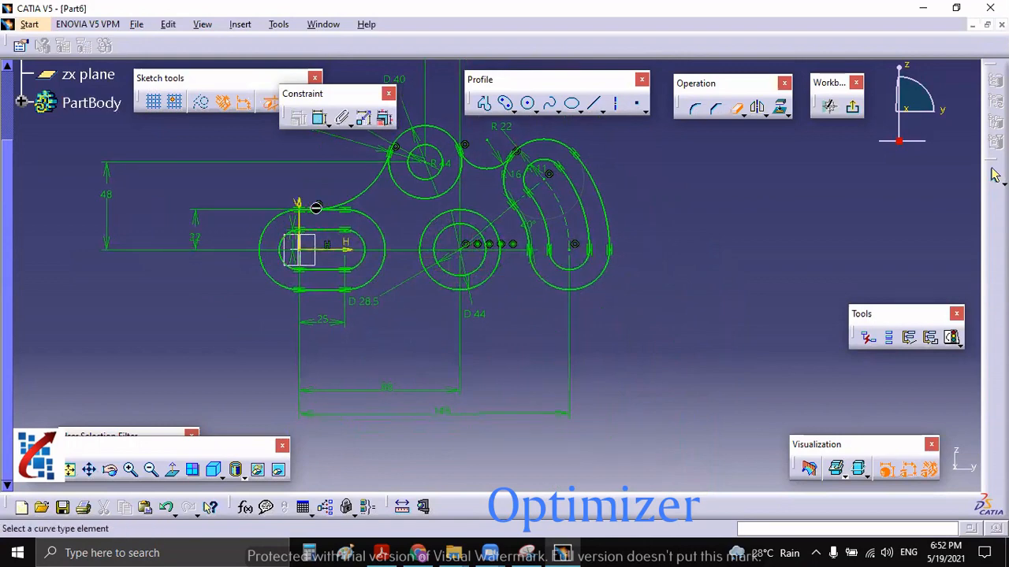
left_click(526, 552)
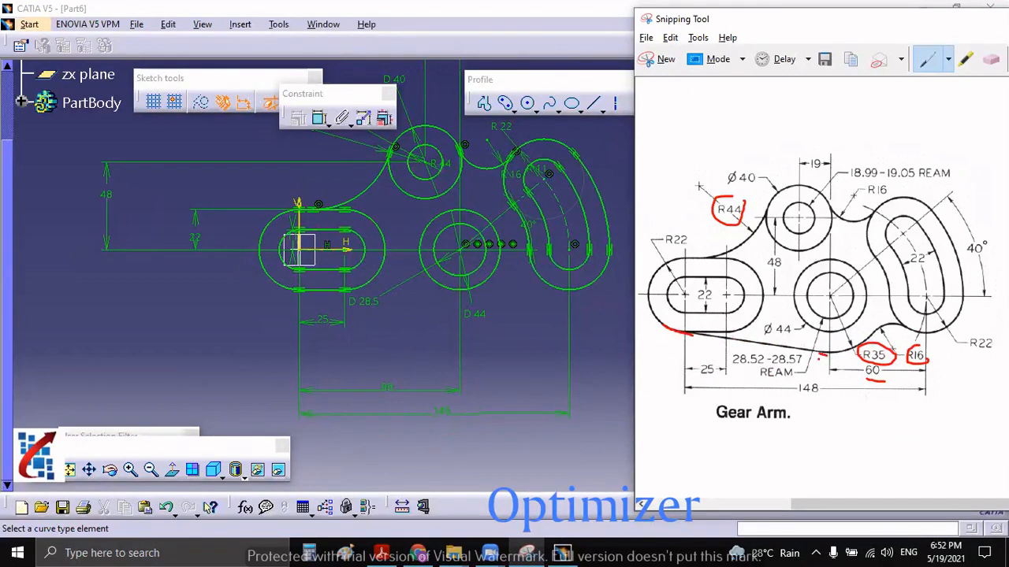
left_click(559, 379)
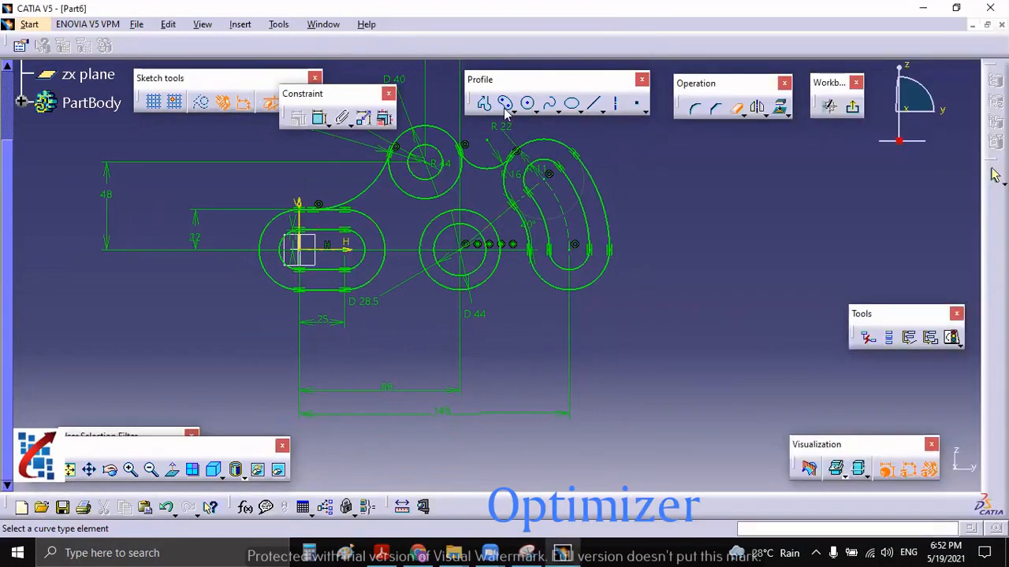
left_click(527, 104)
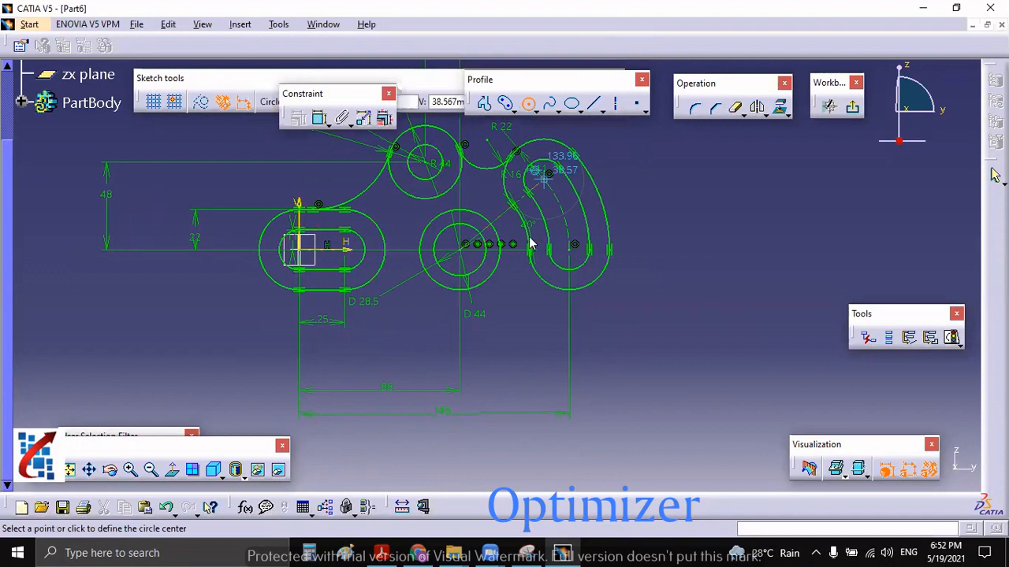
left_click(460, 249)
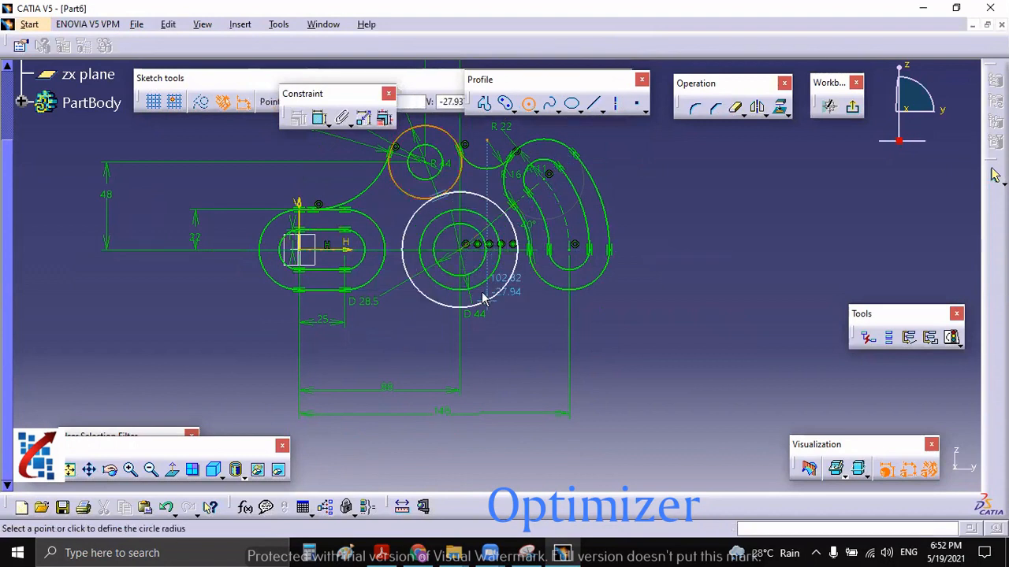
left_click(486, 292)
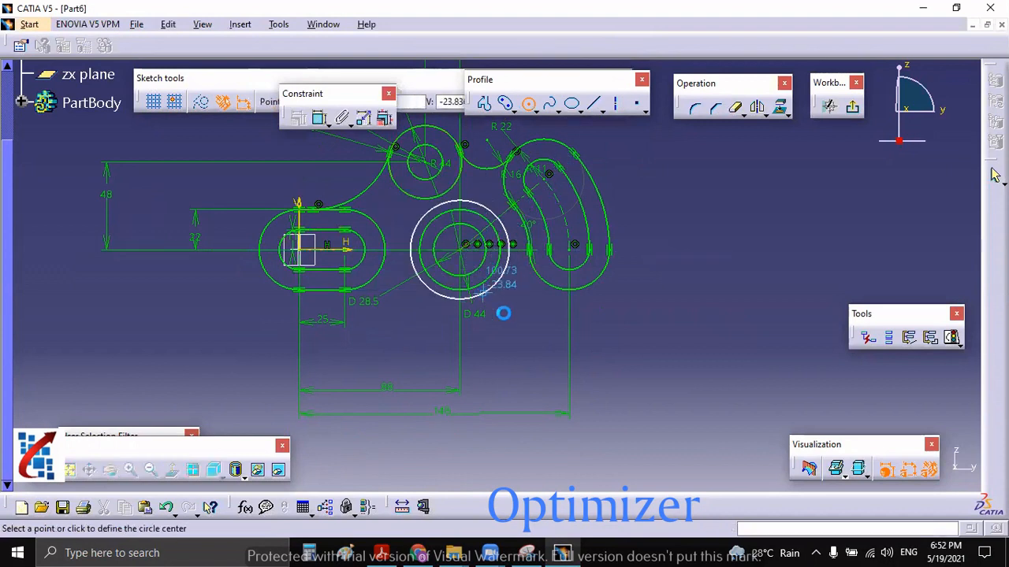
Sketch a separate circle of about 12 mm radius in the empty area below and beyond the curved slot
left_click(661, 391)
left_click(639, 374)
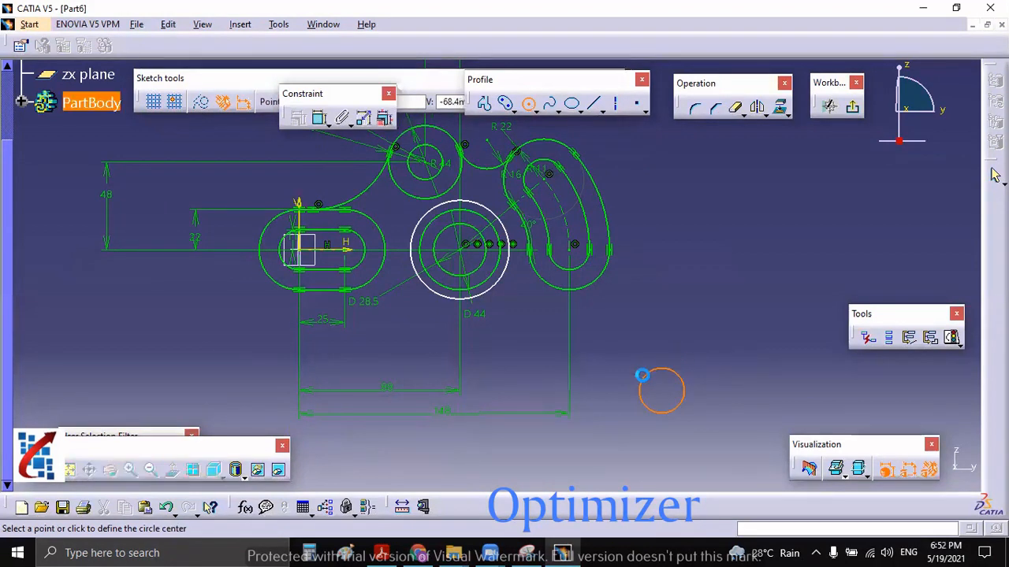
left_click(623, 436)
key("Escape")
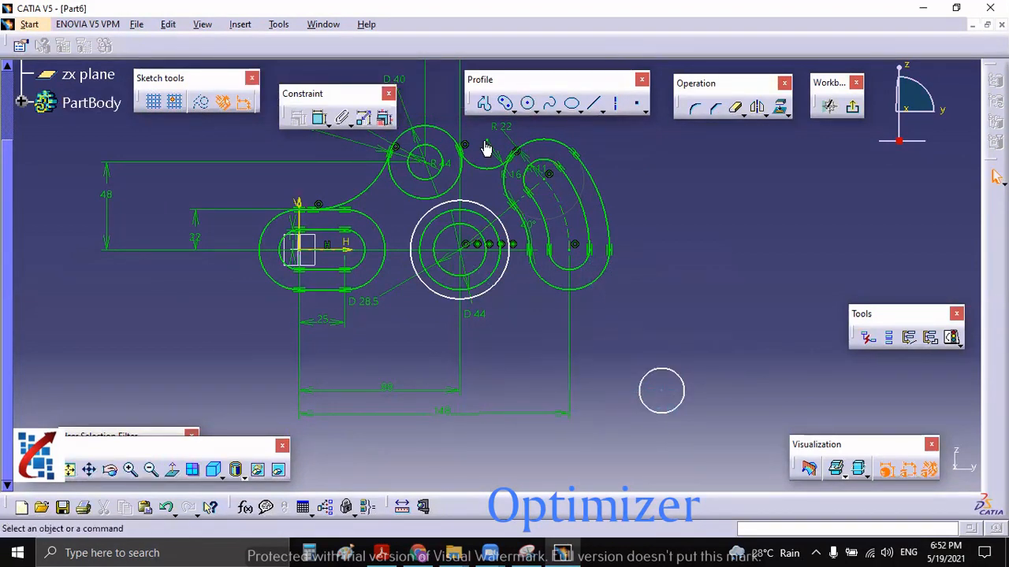
Dimension the outermost circle around the central boss and set its radius to 35 mm
left_click(319, 118)
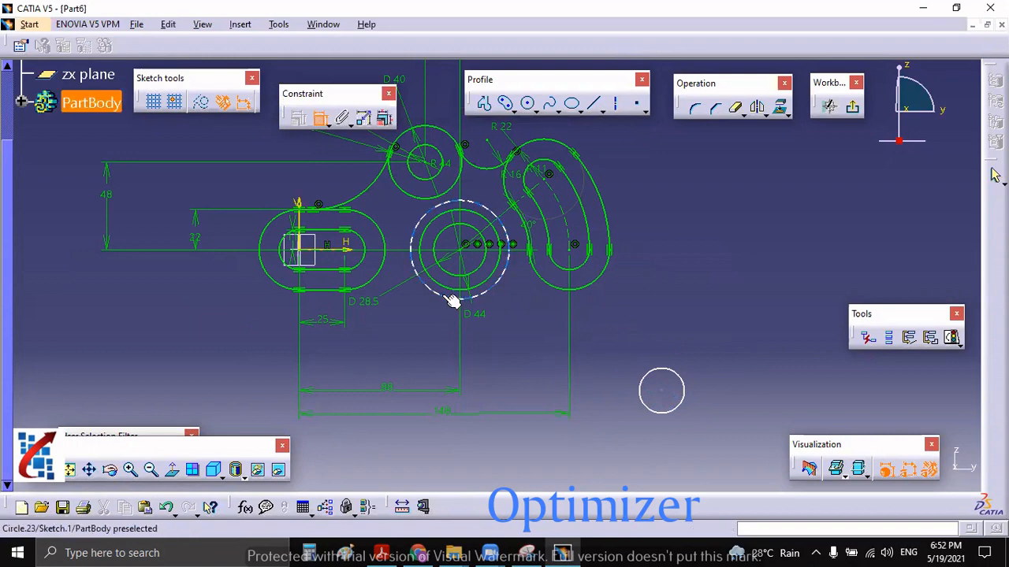
left_click(452, 301)
left_click(504, 354)
double_click(492, 347)
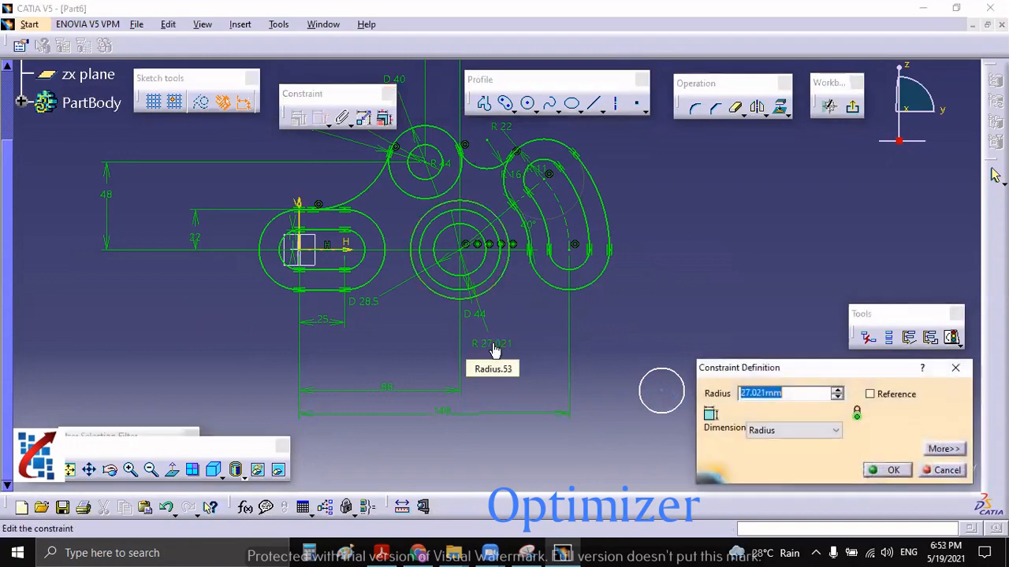
type("35")
key("Return")
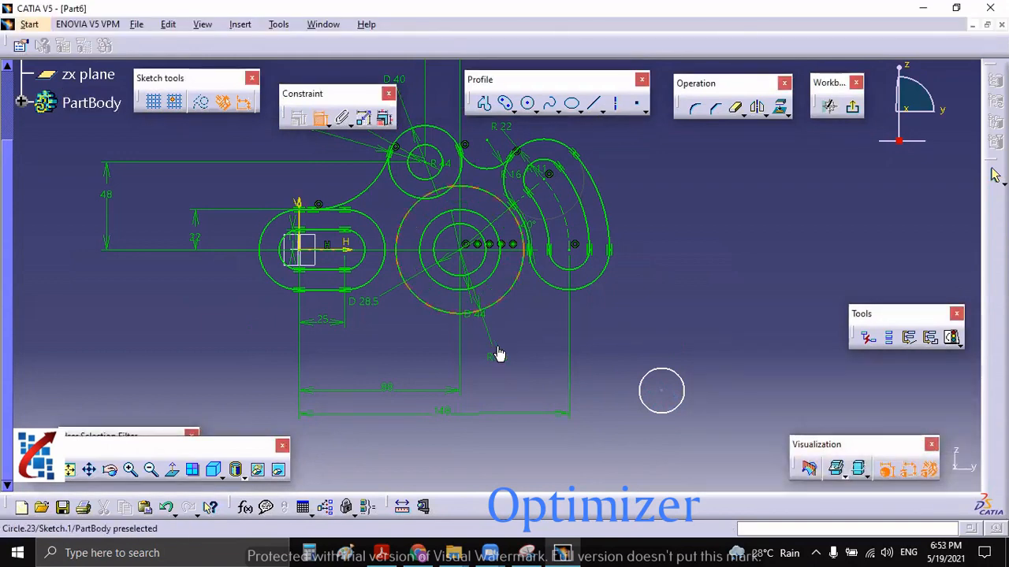
Dimension the separate circle below the curved slot and set its radius to 16 mm
left_click(646, 375)
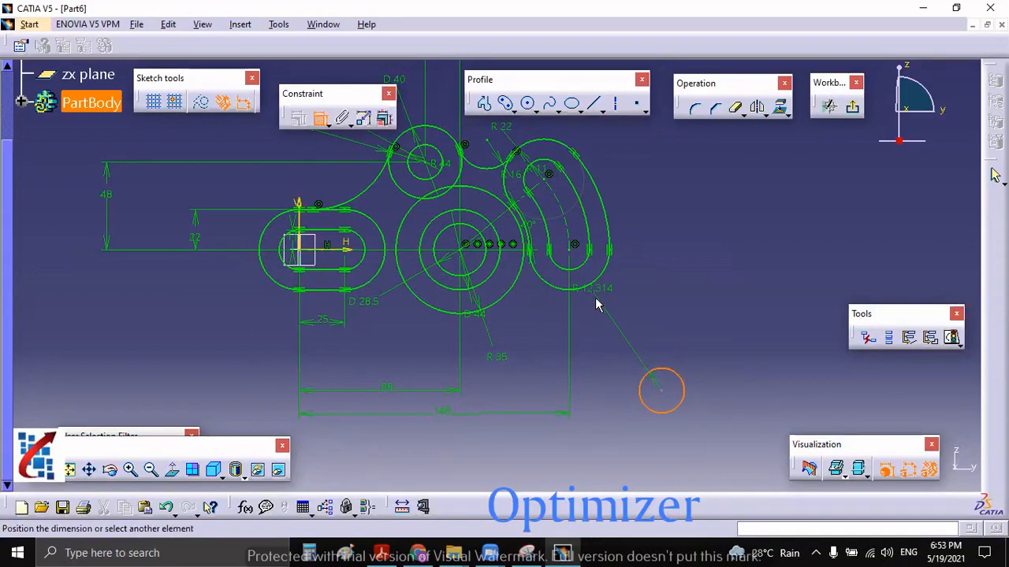
left_click(668, 344)
double_click(662, 337)
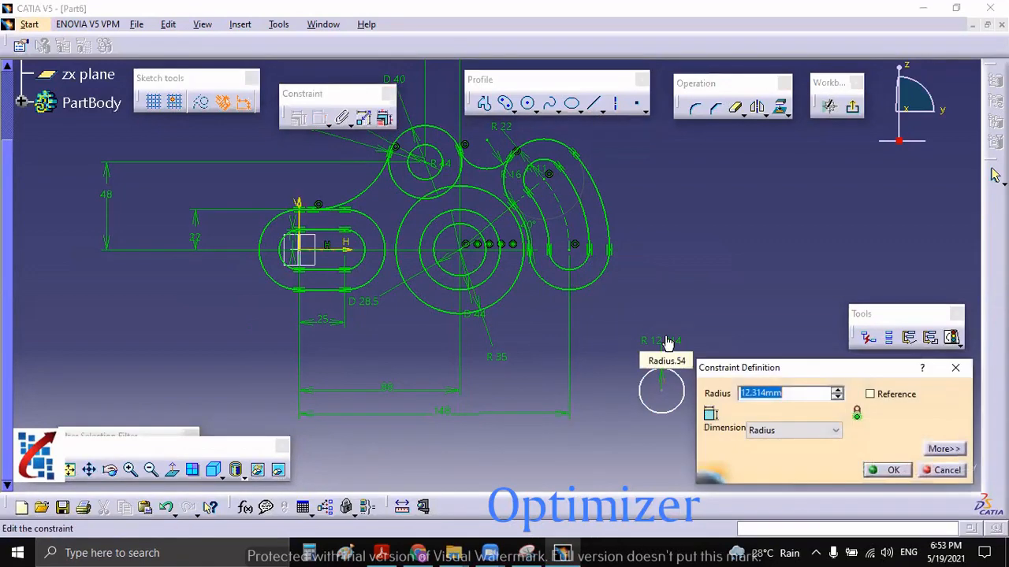
type("16")
key("Return")
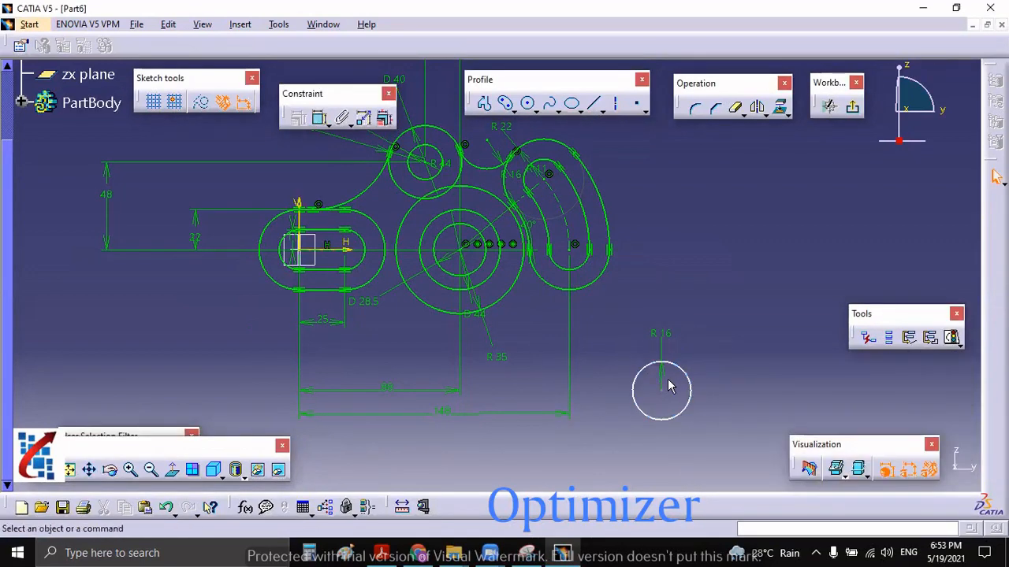
Constrain the separate R16 circle tangent to the curved slot's outer lower end arc
left_click(690, 376)
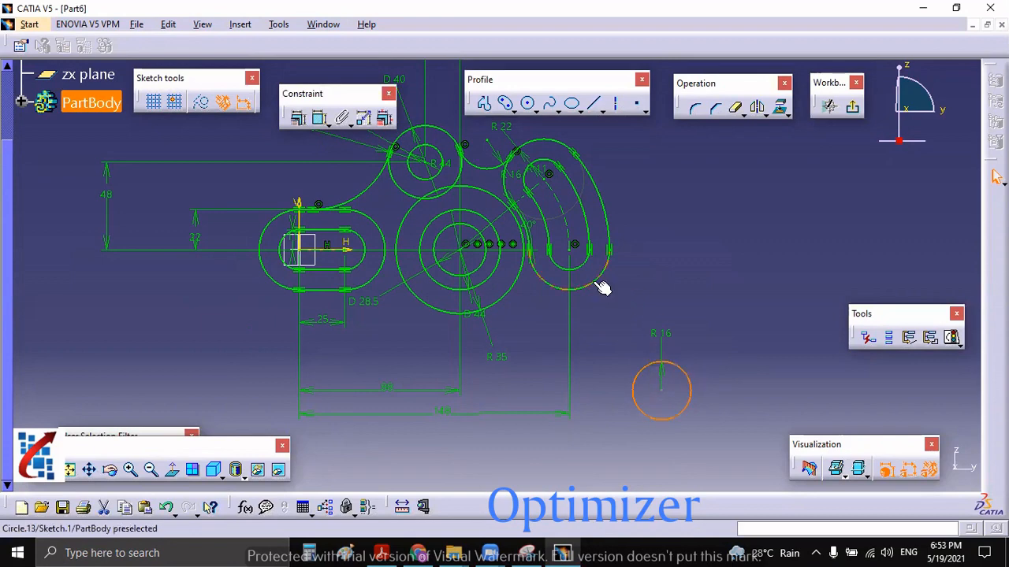
left_click(599, 285, "ctrl")
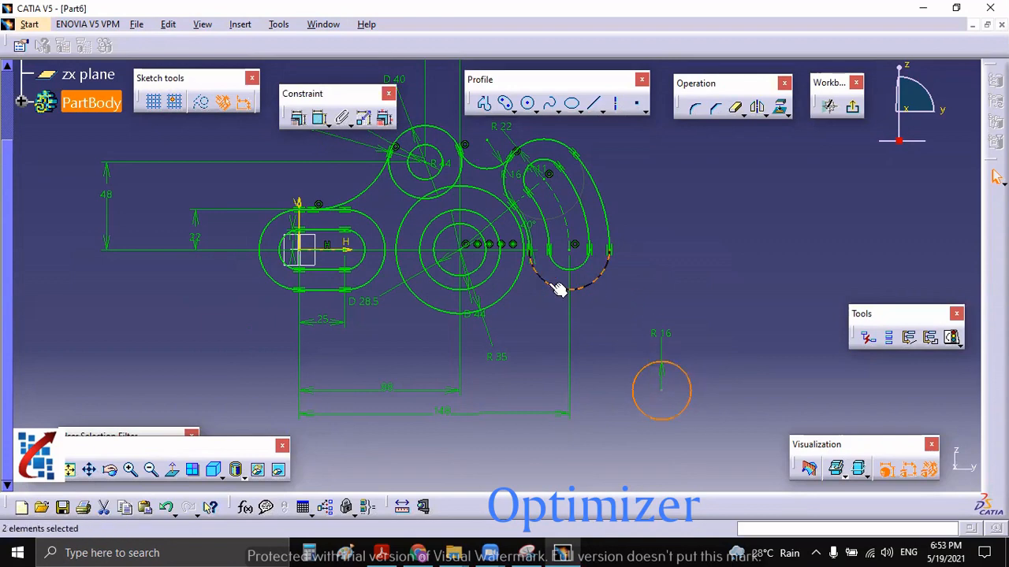
left_click(298, 118)
left_click(168, 167)
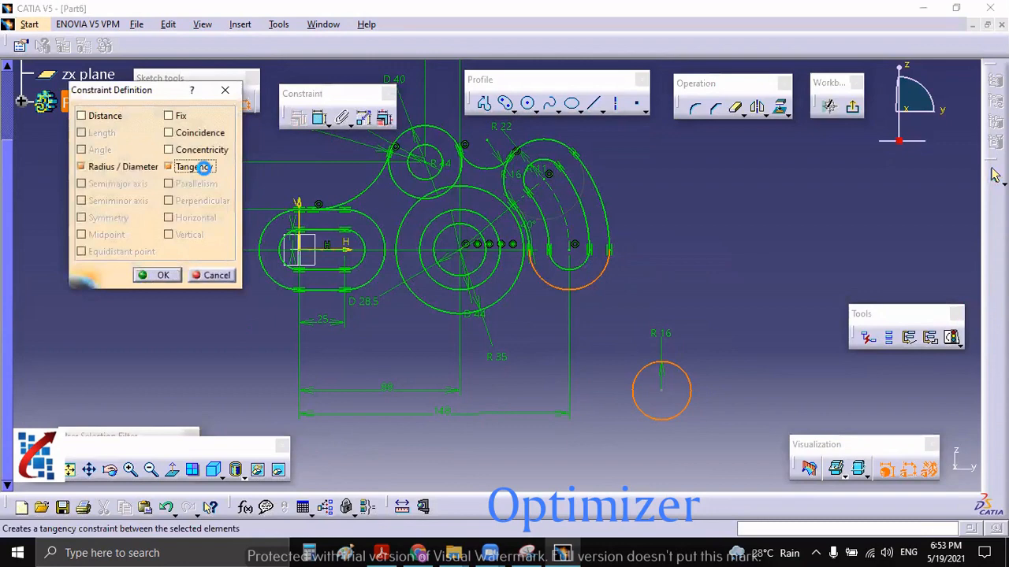
left_click(158, 275)
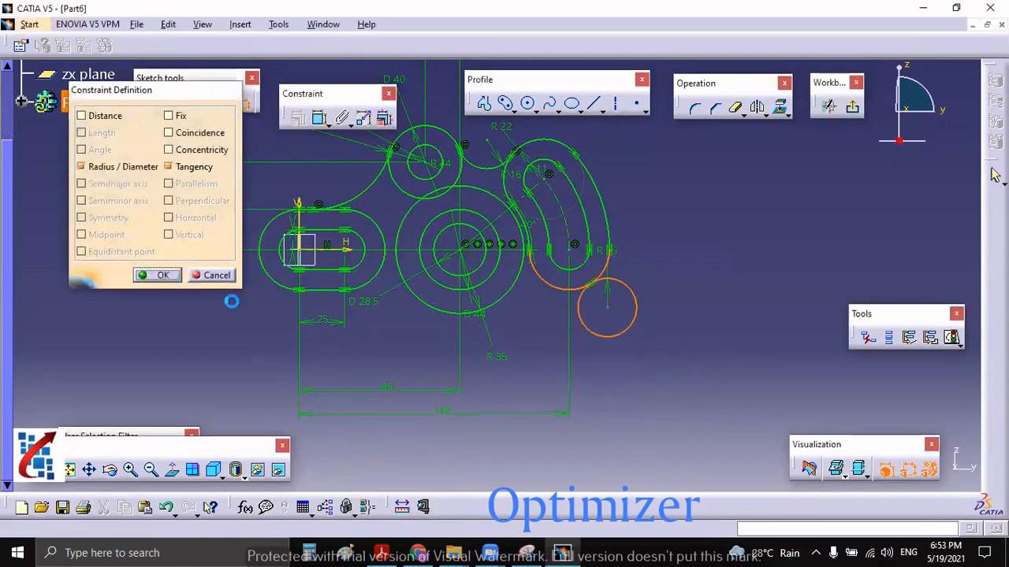
Try to constrain the lower R16 circle tangent to the R35 circle around the central boss
left_click(610, 337)
left_click(512, 306, "ctrl")
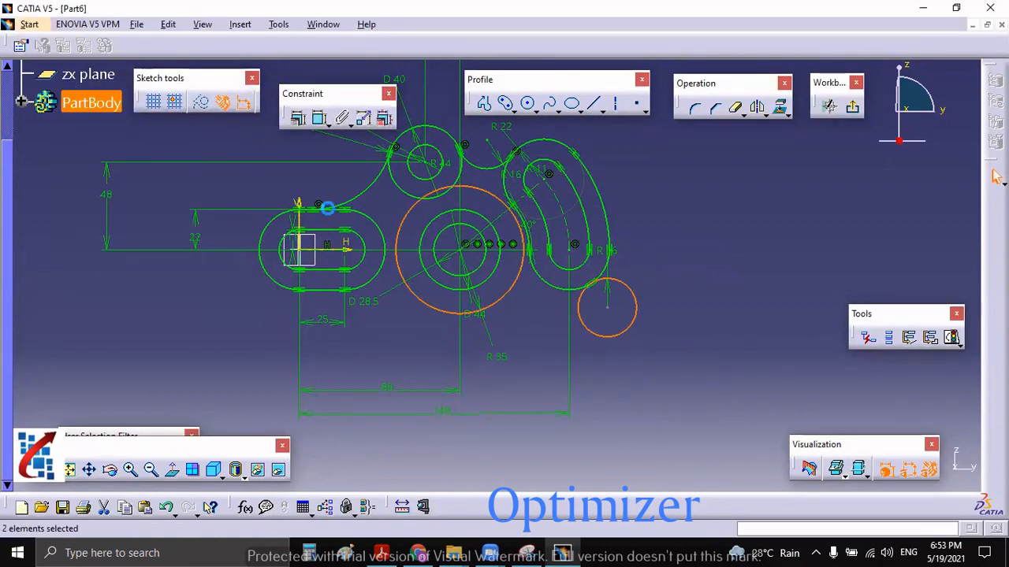
left_click(297, 118)
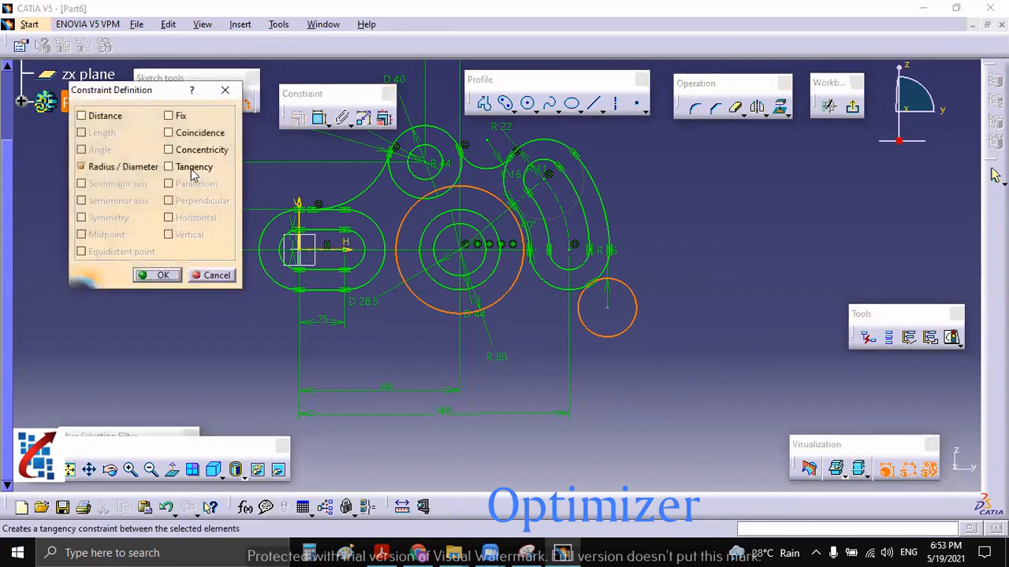
left_click(190, 167)
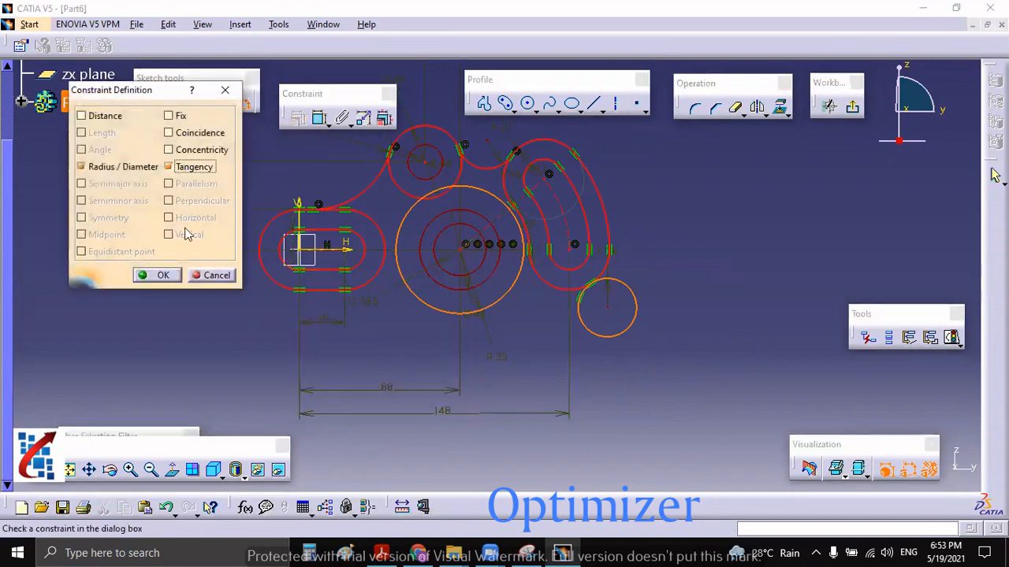
left_click(161, 274)
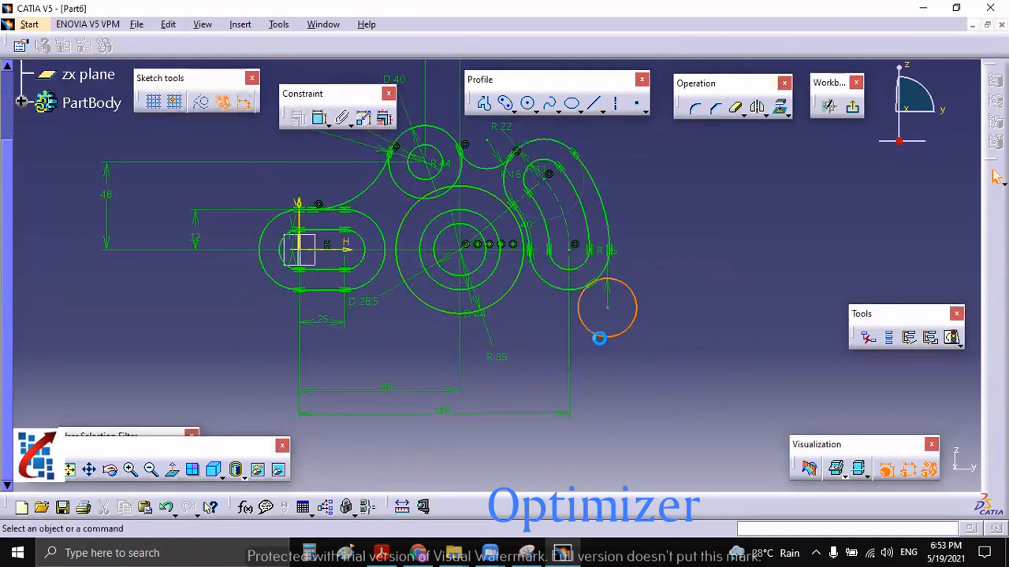
left_click_drag(599, 337, 508, 335)
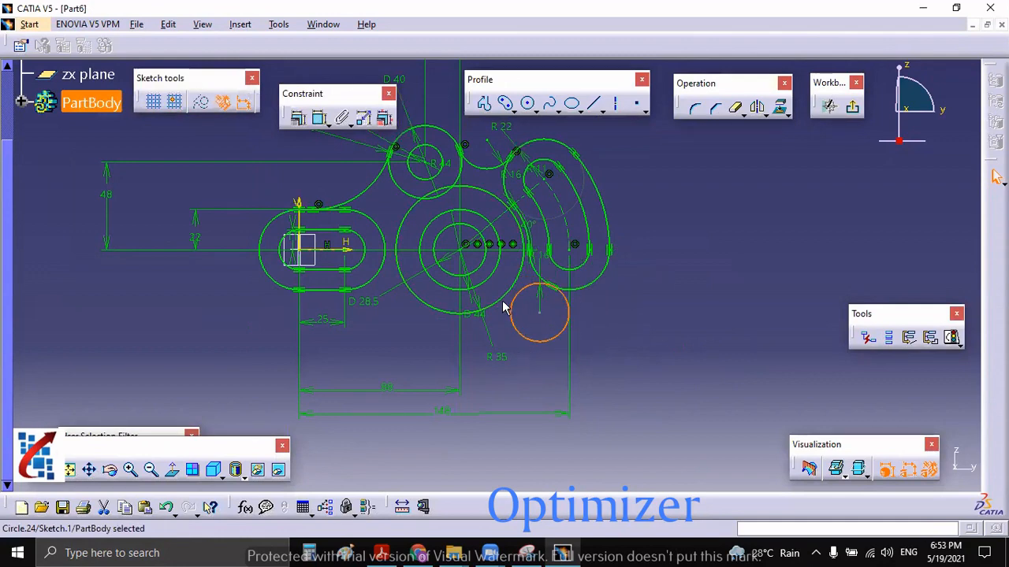
left_click(488, 280, "ctrl")
left_click(298, 118)
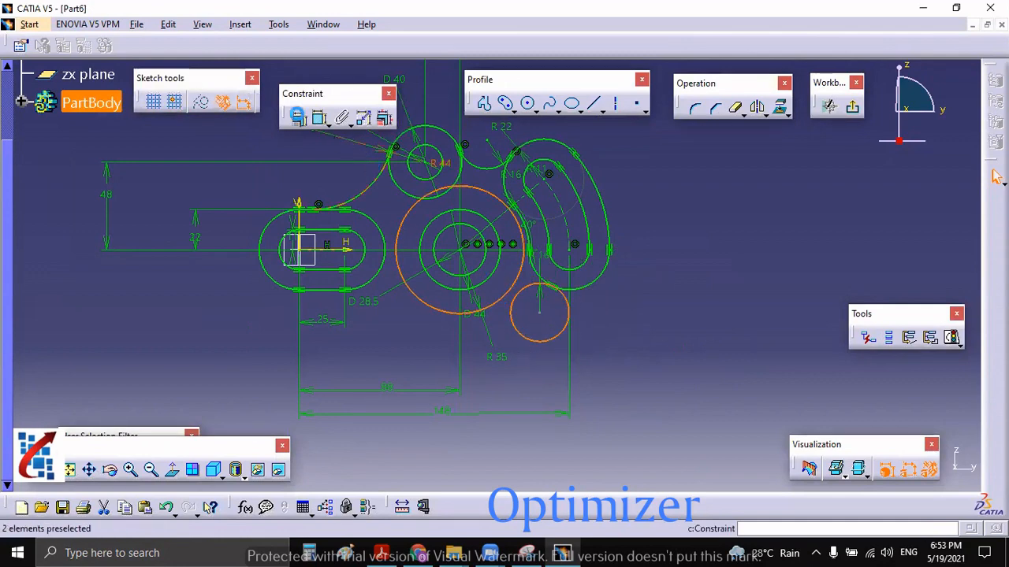
left_click(192, 167)
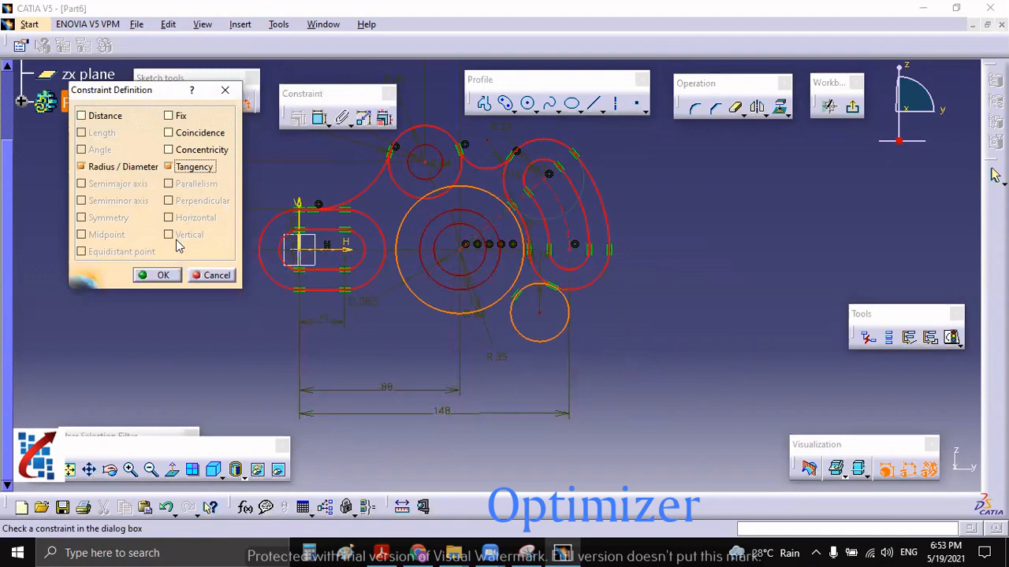
left_click(213, 275)
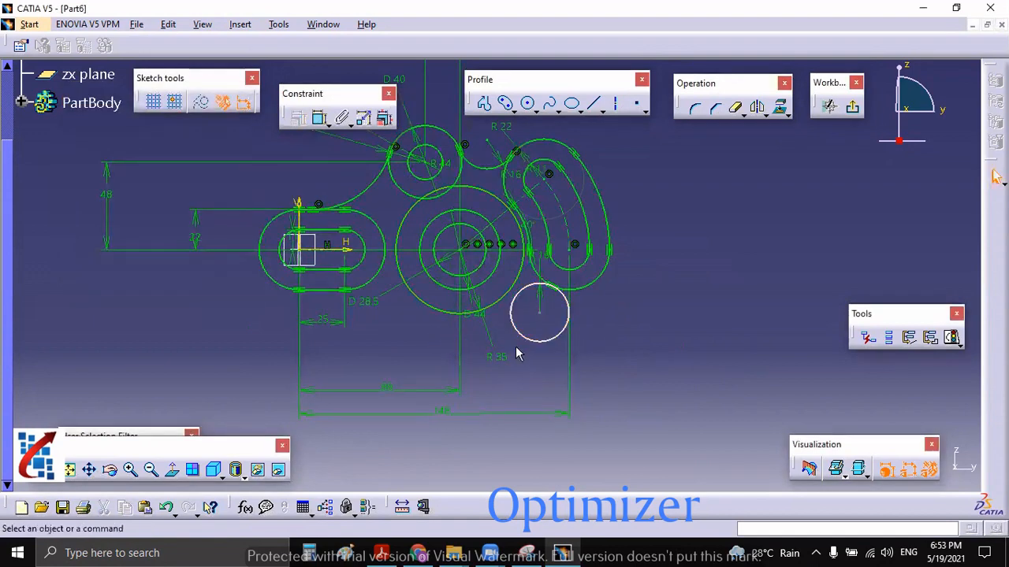
Reposition the lower R16 circle near the central boss and constrain it tangent to the boss's R35 circle
mouse_move(539, 353)
left_mouse_down()
mouse_move(513, 331)
mouse_move(528, 347)
left_mouse_up()
left_click(514, 322)
left_click(503, 296)
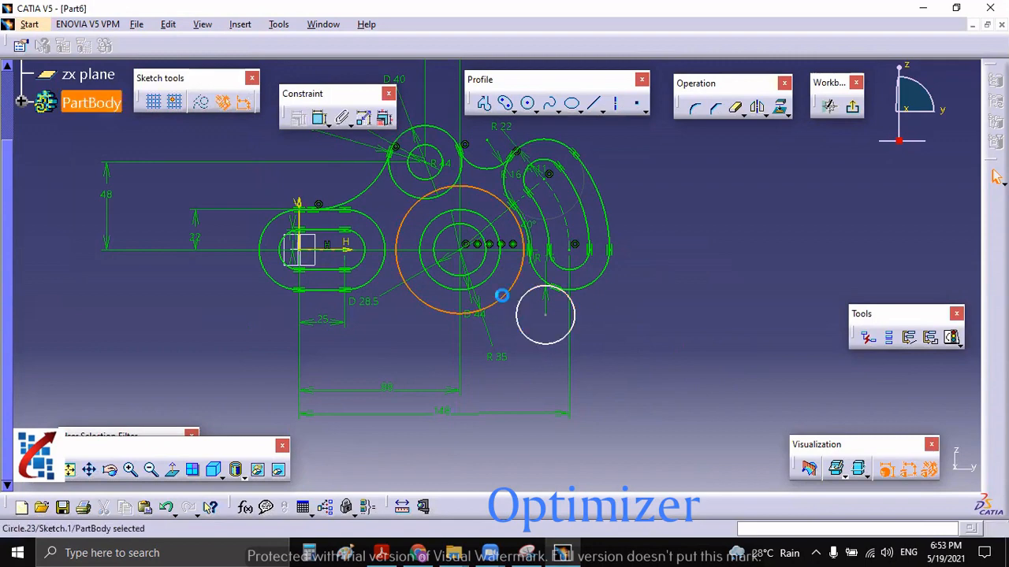
left_click(520, 305, "ctrl")
left_click(304, 120)
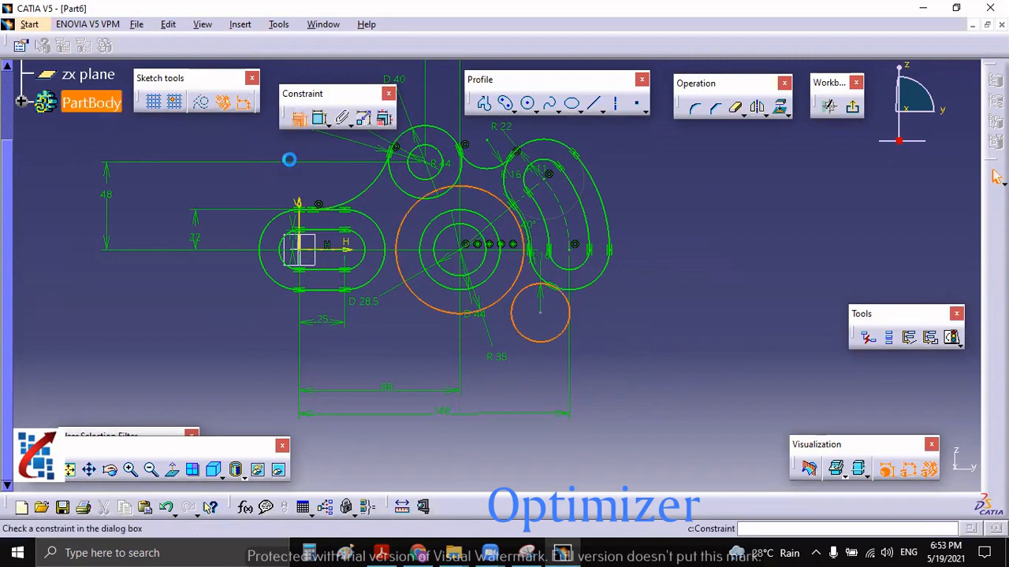
left_click(190, 167)
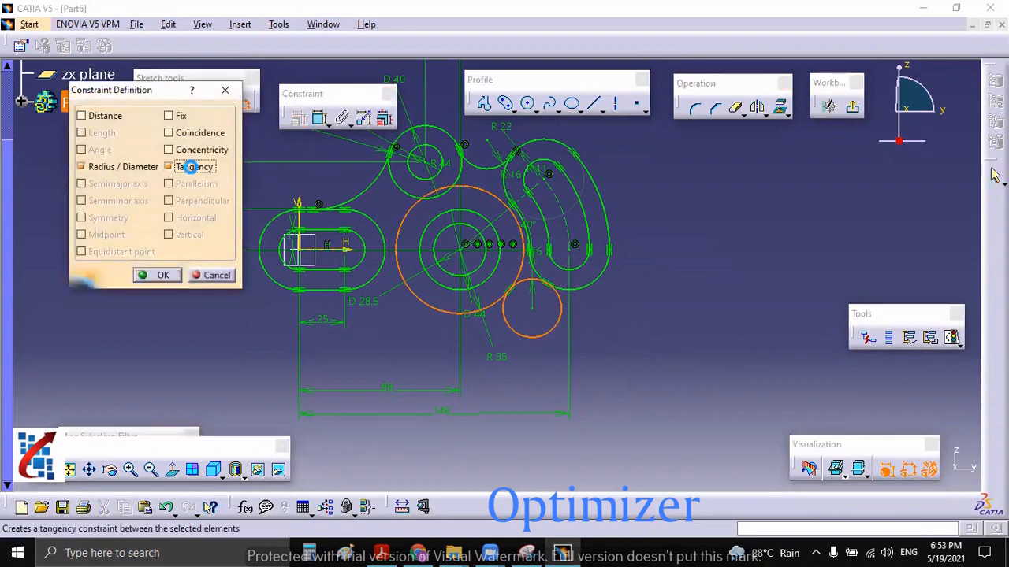
left_click(157, 275)
Sketch a slanted line from below the horizontal slot's outer left end to below the central boss
middle_click_drag(528, 361, 540, 404)
left_click(593, 103)
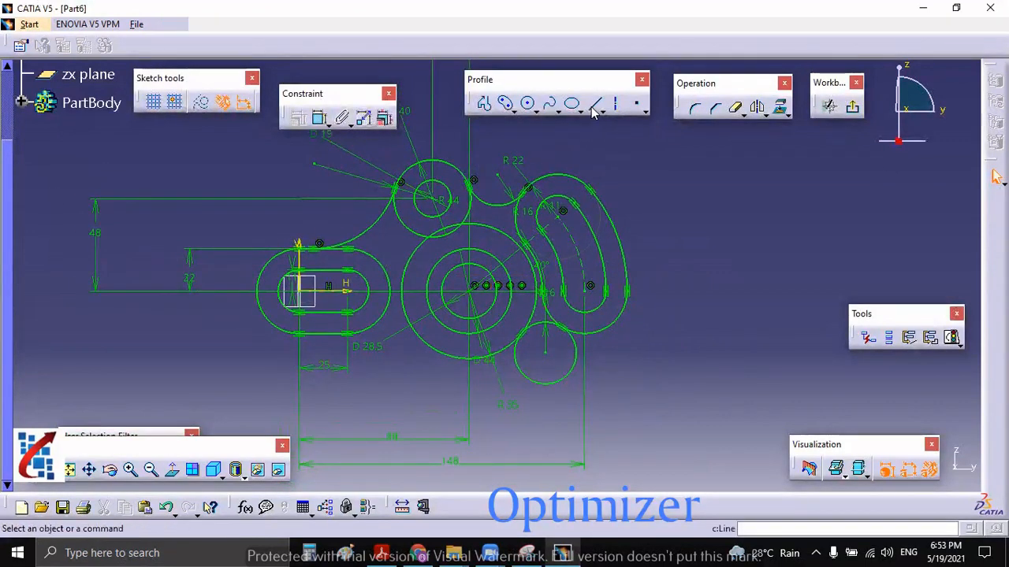
left_click(232, 326)
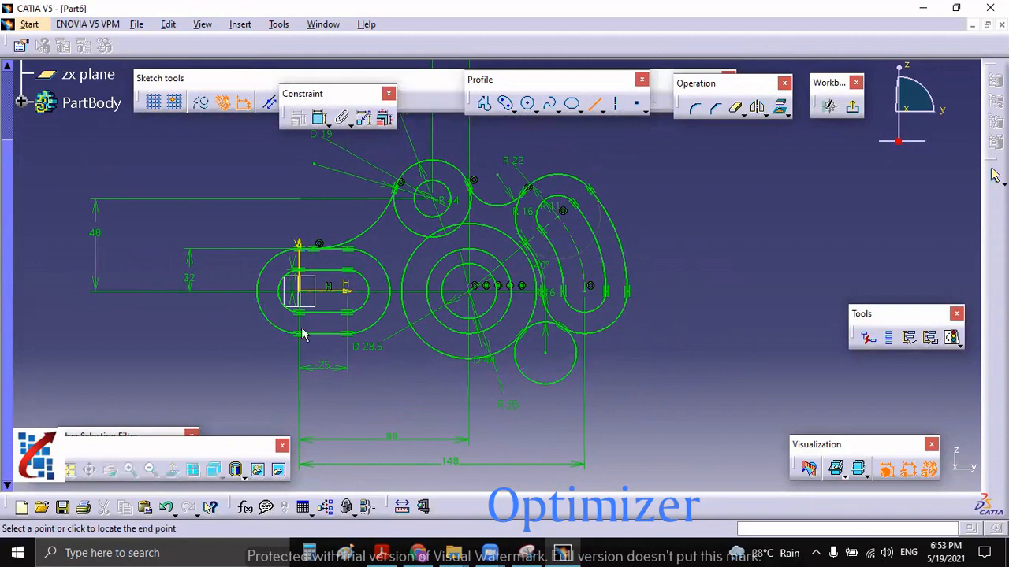
left_click(501, 416)
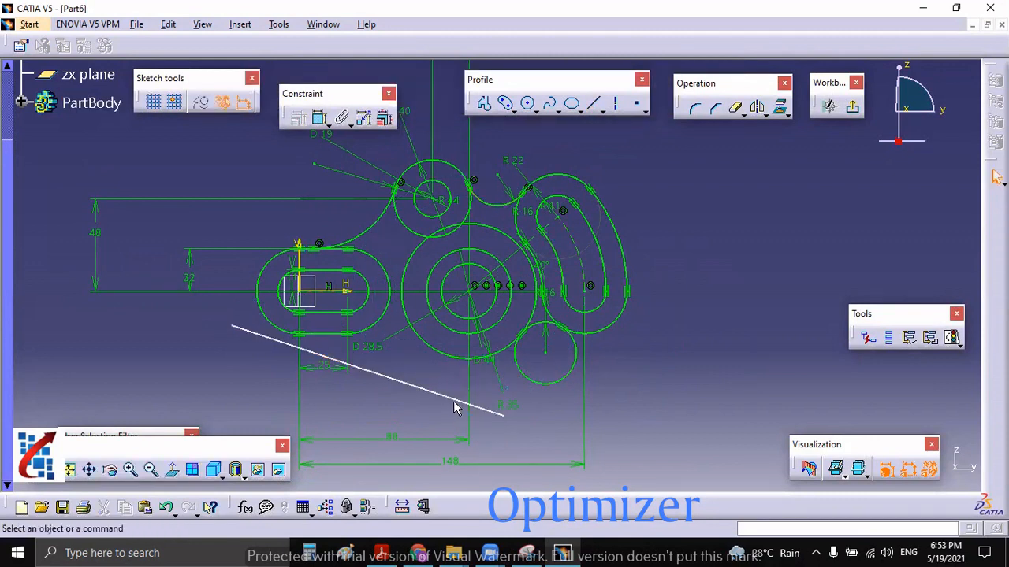
Constrain the slanted line tangent to the R35 circle around the central boss
left_click(455, 402)
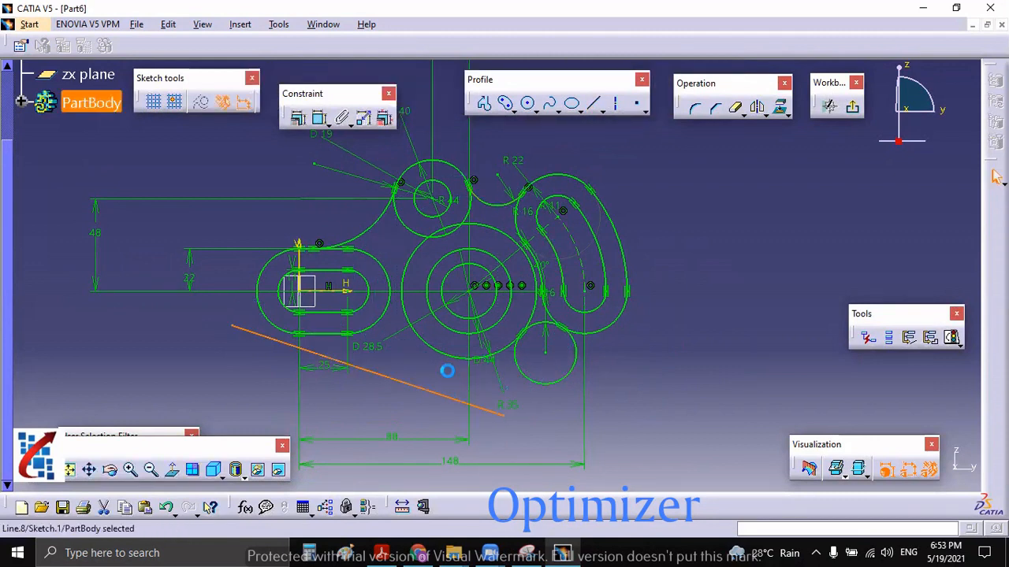
left_click(298, 118)
left_click(169, 166)
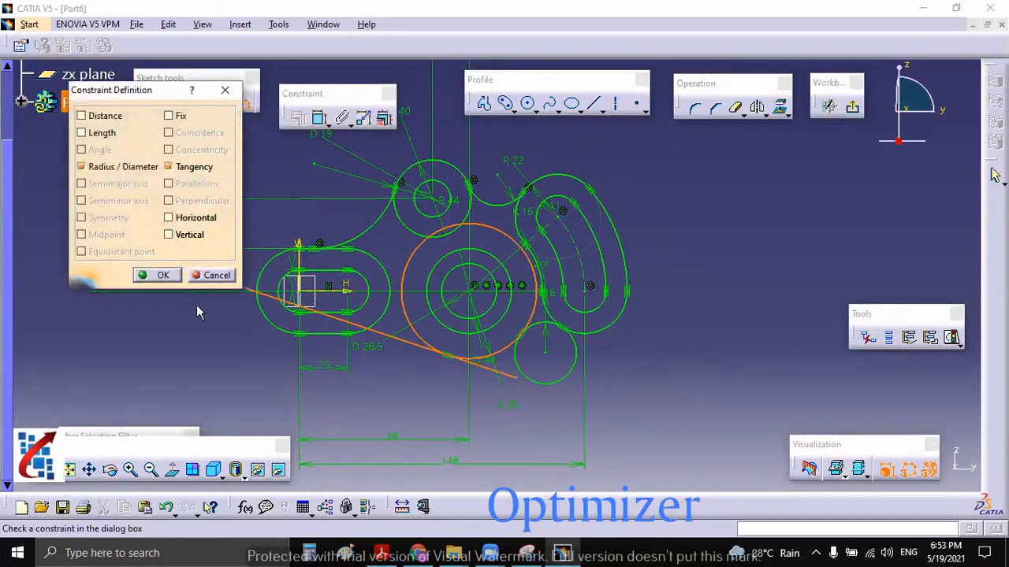
left_click(158, 275)
Constrain the slanted line tangent to the outer left end arc of the horizontal slot
left_click(280, 299)
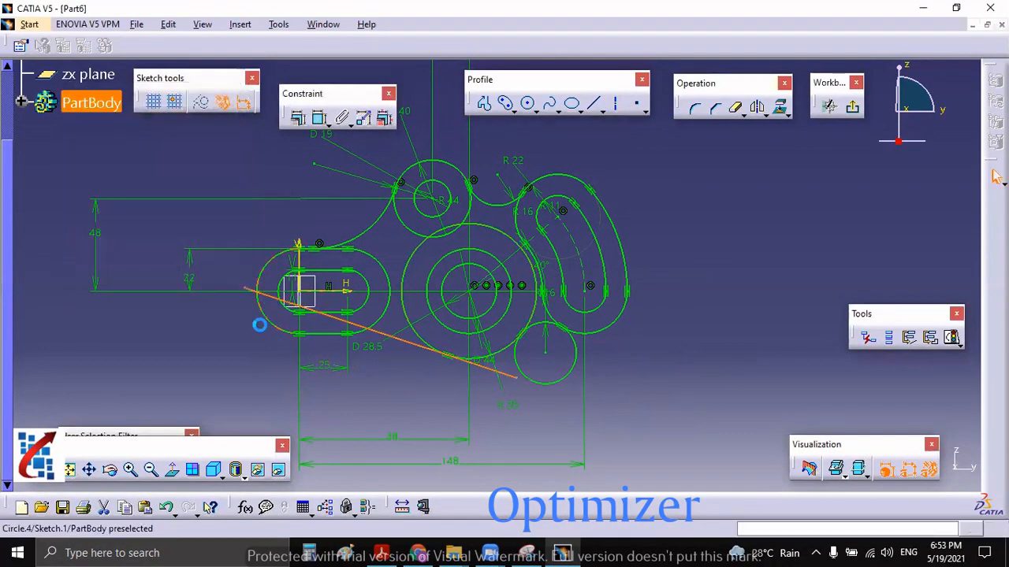
left_click(283, 330, "ctrl")
left_click(298, 118)
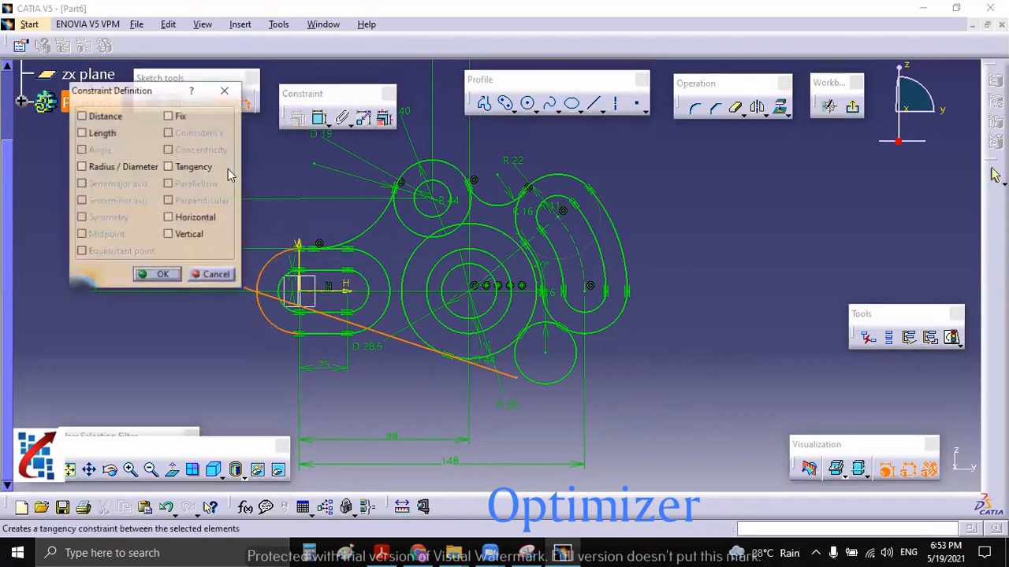
left_click(189, 166)
left_click(157, 275)
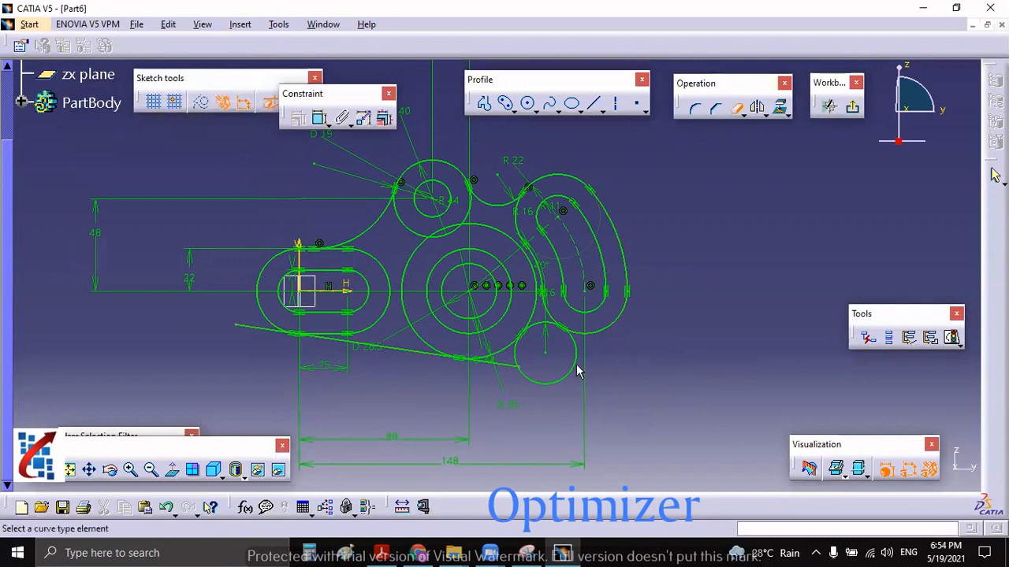
Trim the excess of the lower R16 circle, the R35 circle and the slanted line, keeping only the connecting lower outline
left_click(520, 371)
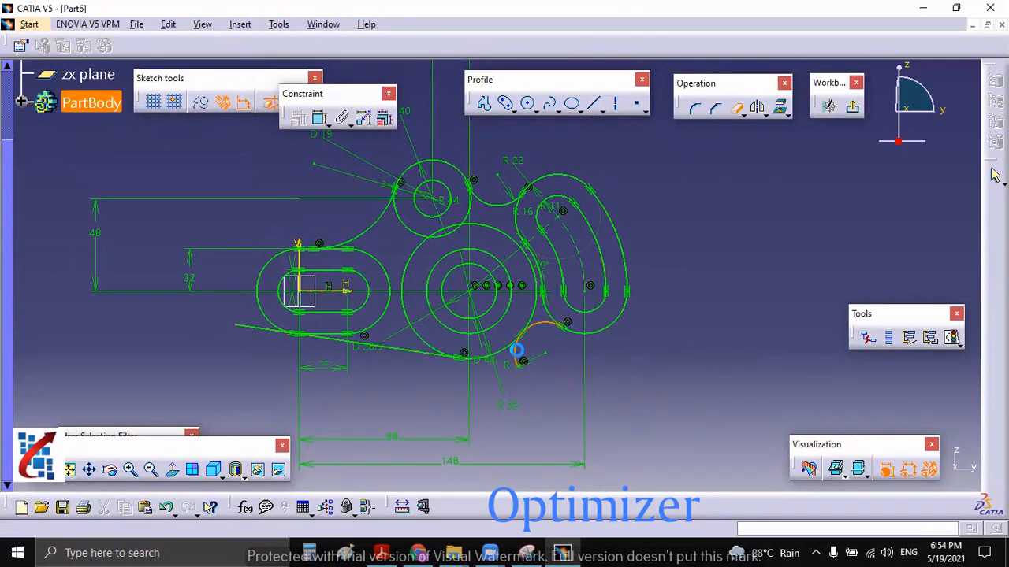
left_click(516, 348)
left_click(504, 234)
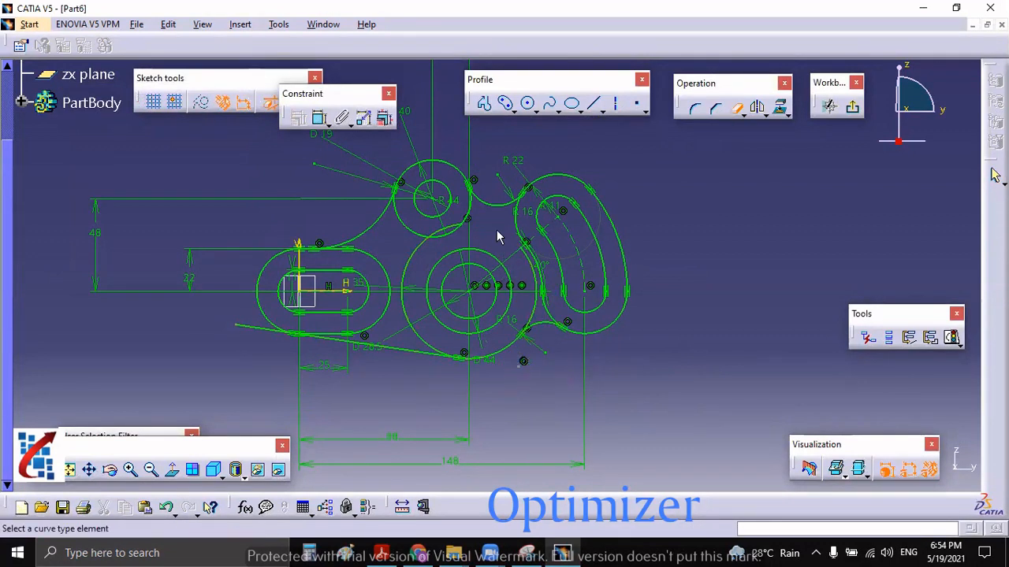
left_click(535, 298)
left_click(416, 253)
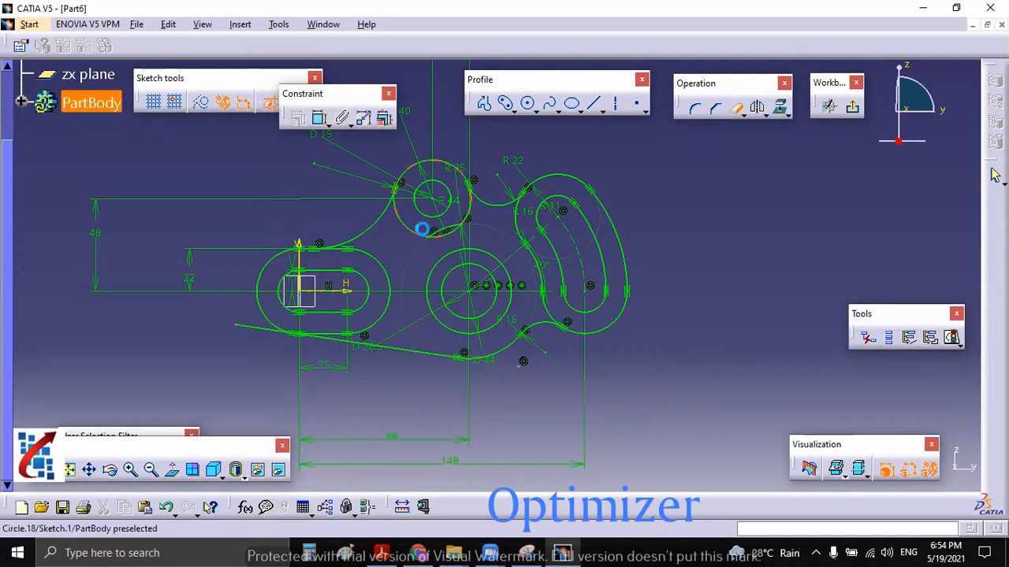
left_click(264, 335)
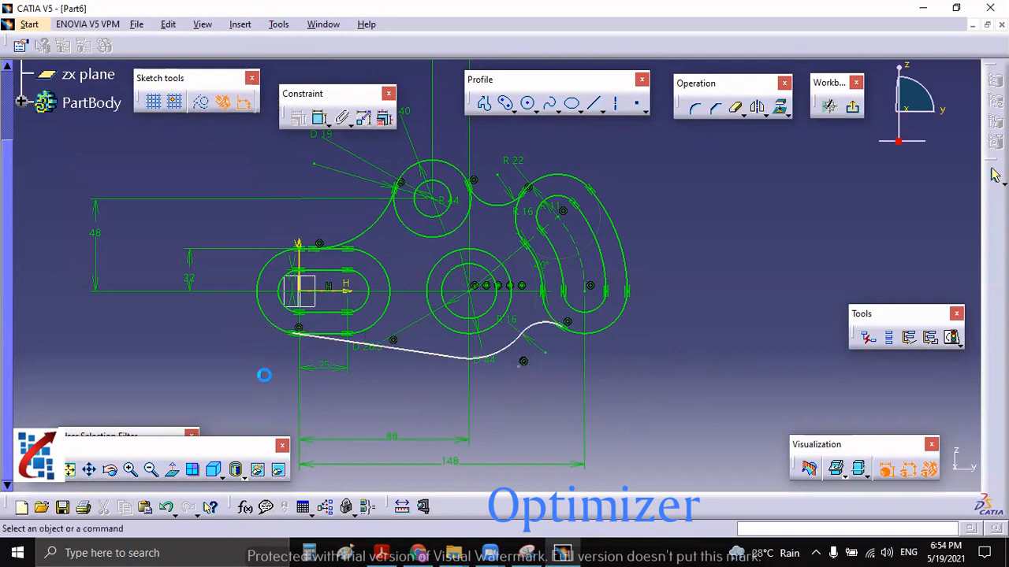
Dimension the trimmed arc below the central boss and set its radius to 24 mm
left_click_drag(502, 360, 508, 368)
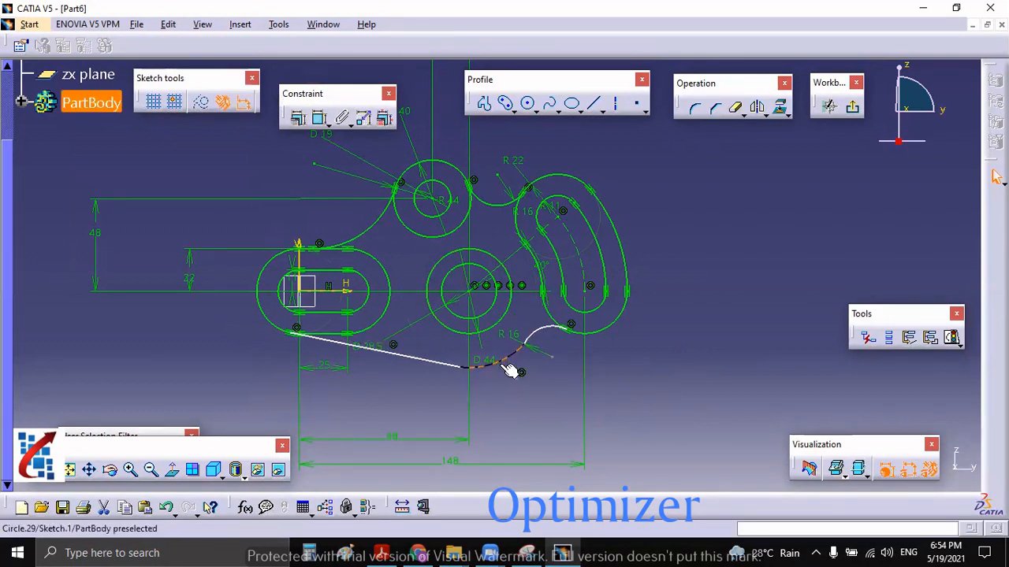
left_click(319, 118)
left_click(528, 405)
double_click(530, 403)
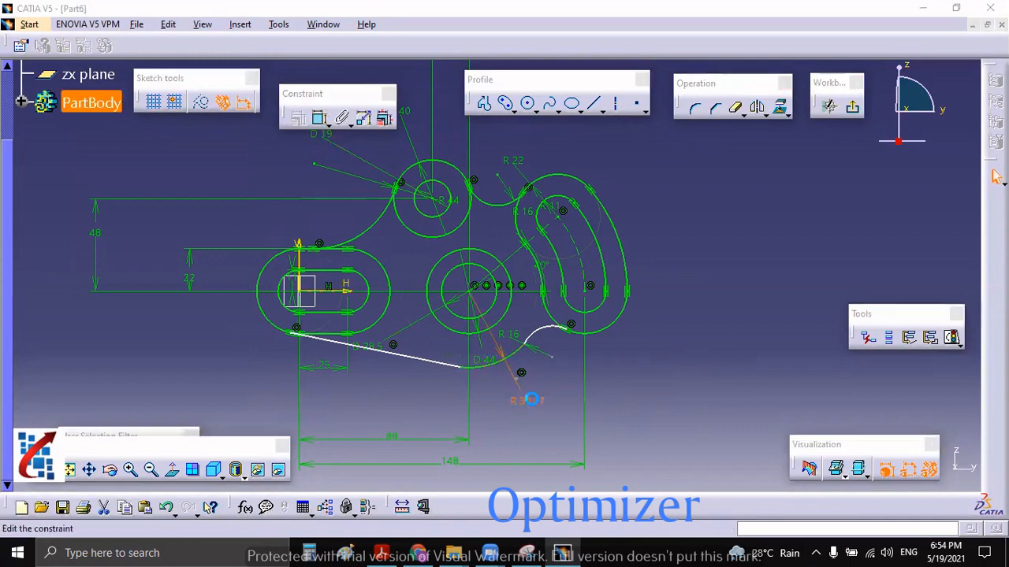
key("Return")
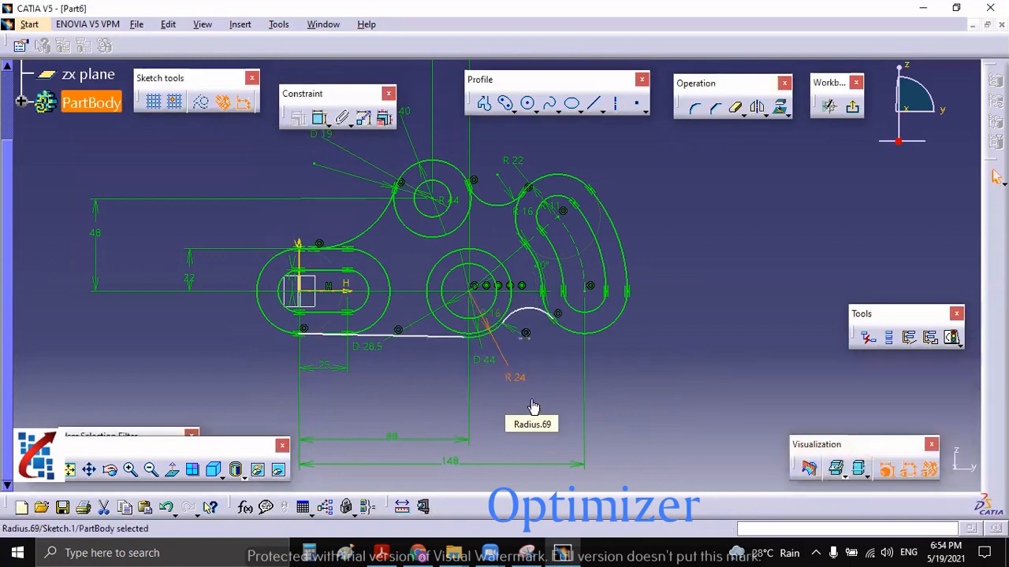
left_click(532, 398)
Set the radius of the arc below the central boss to 34 mm
middle_click_drag(531, 396, 530, 319)
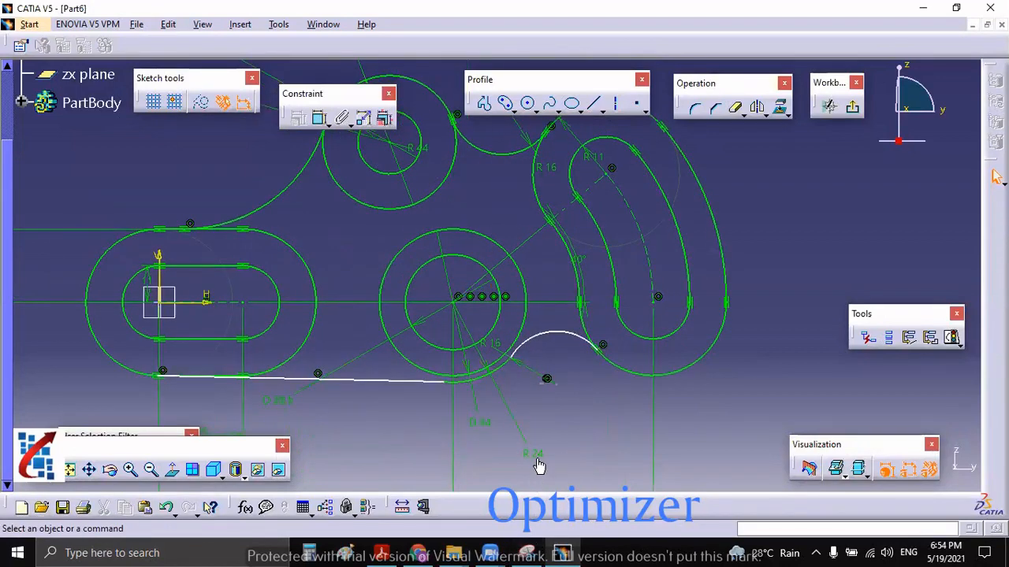
double_click(536, 461)
type("34mm")
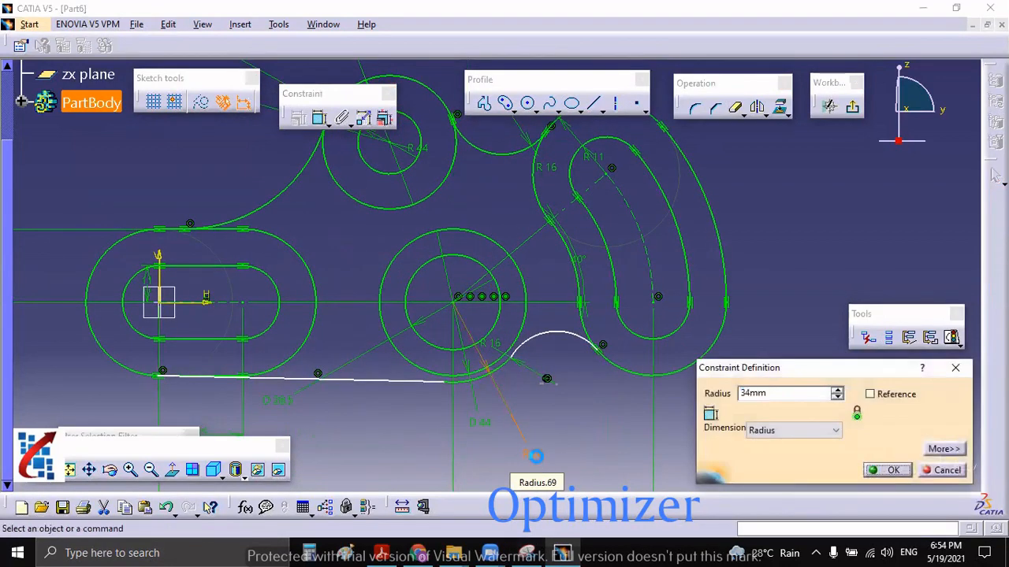
key("Return")
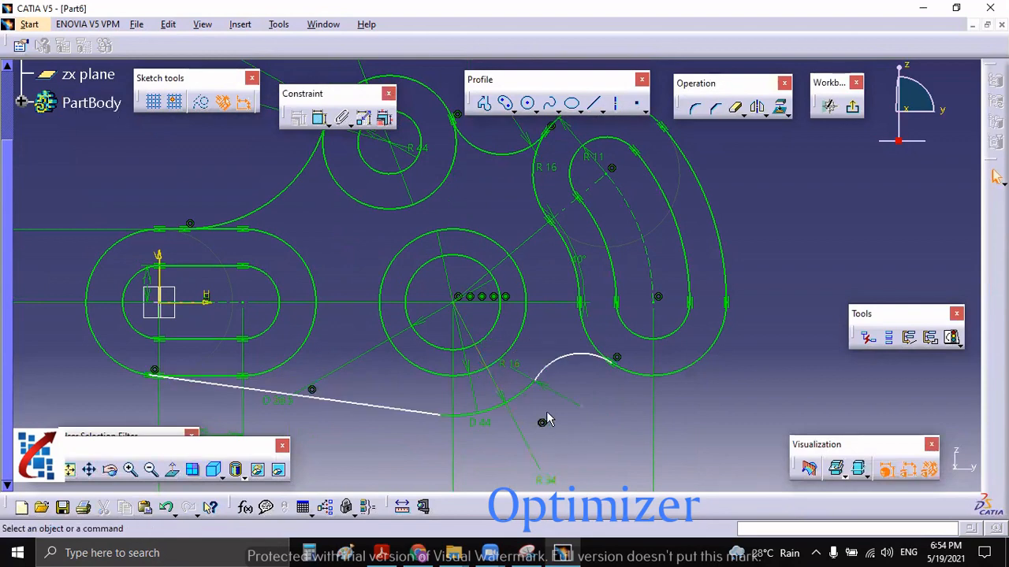
Constrain the R34 arc concentric with the central boss's 44 mm circle
left_click(516, 390)
left_click(513, 340, "ctrl")
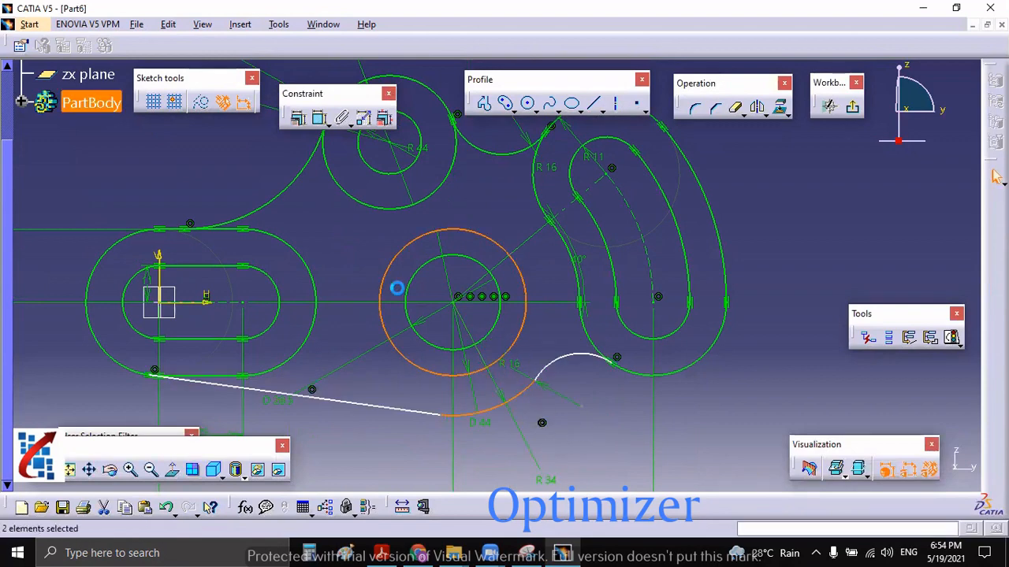
left_click(298, 117)
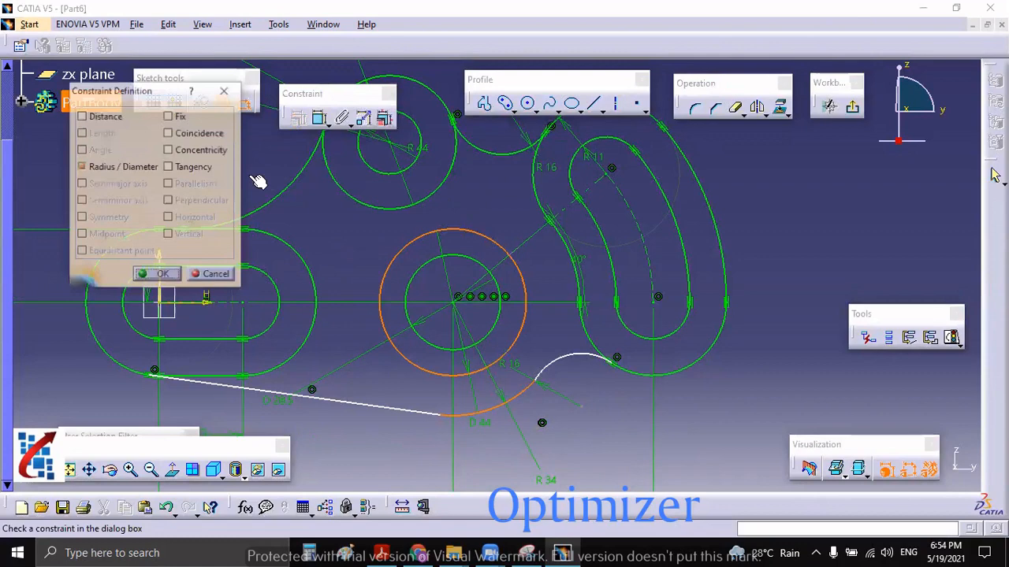
left_click(197, 150)
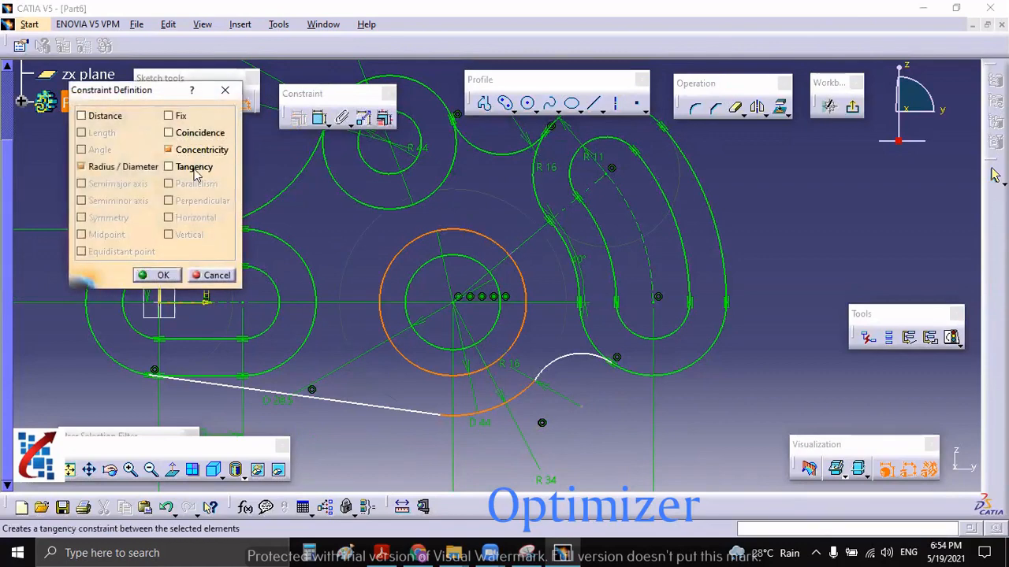
left_click(158, 275)
Constrain the lower R16 connecting arc tangent to the R34 arc below the central boss
left_click(543, 381)
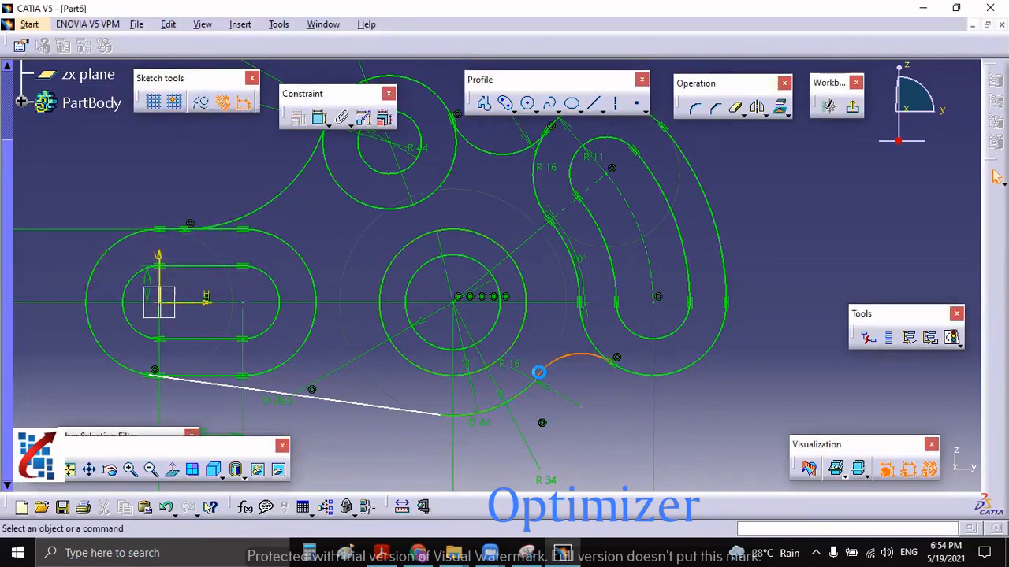
left_click(317, 118)
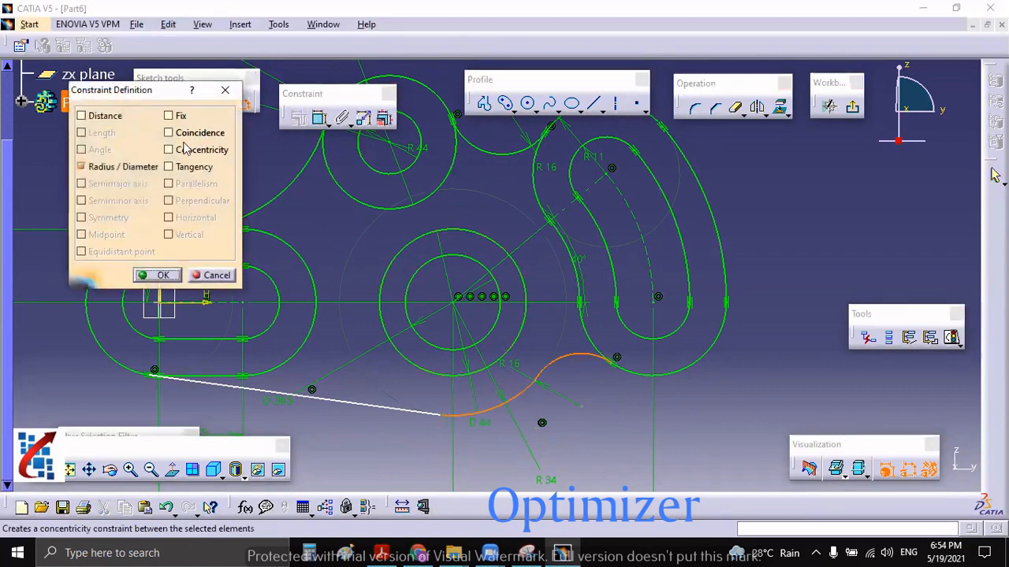
left_click(189, 171)
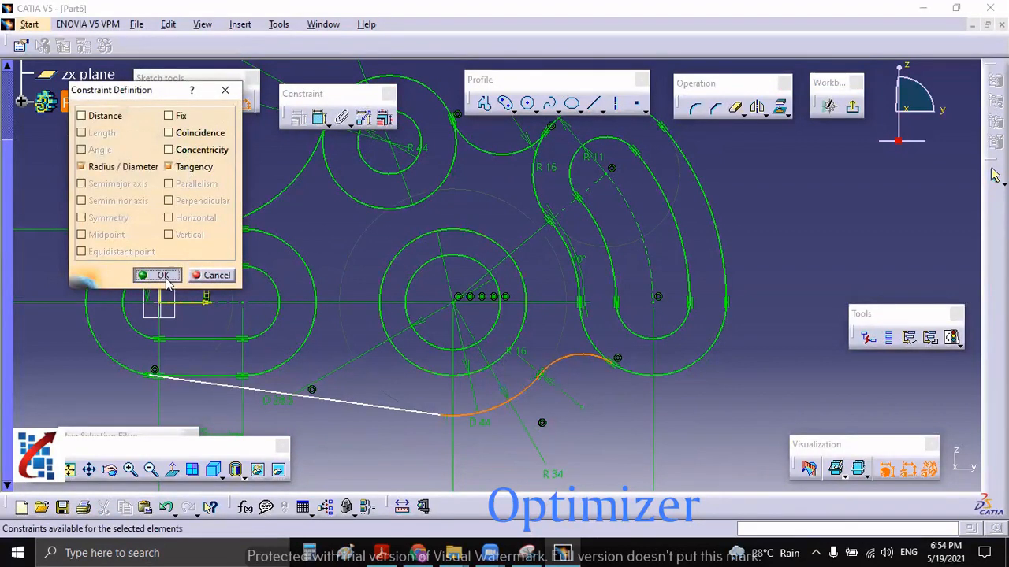
left_click(163, 276)
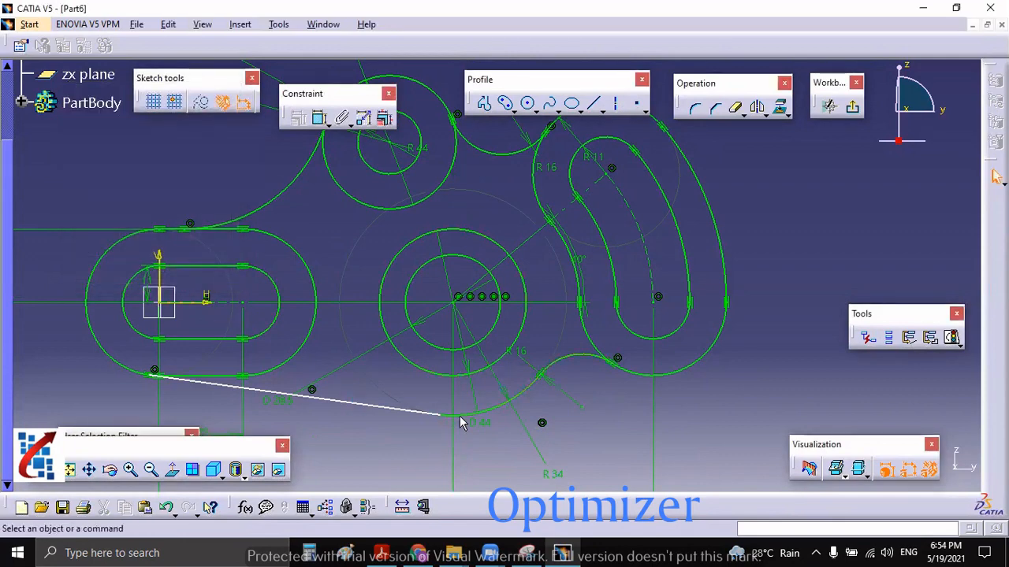
Constrain the slanted lower line tangent to the R34 arc below the central boss
left_click(412, 410)
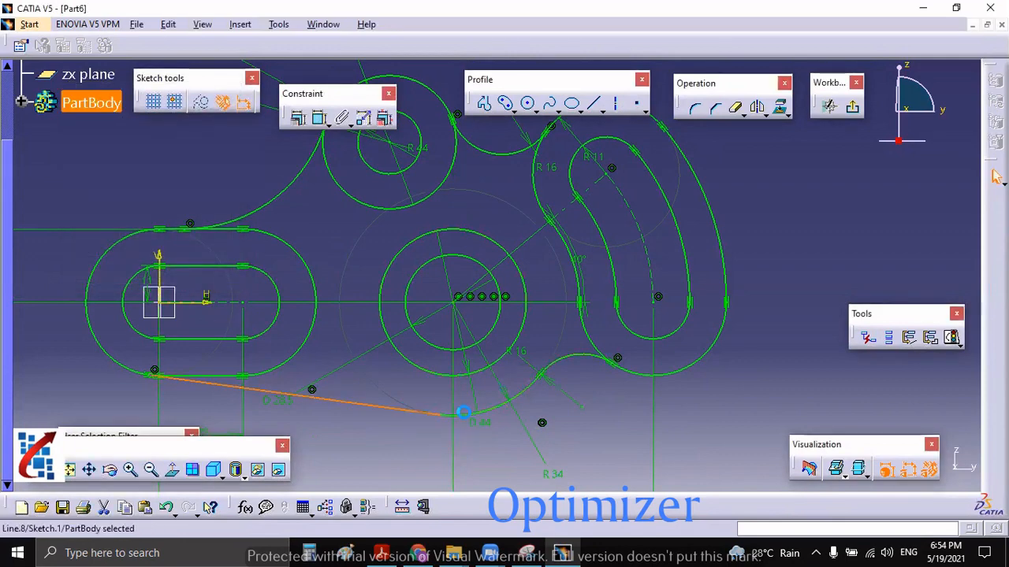
left_click(297, 117)
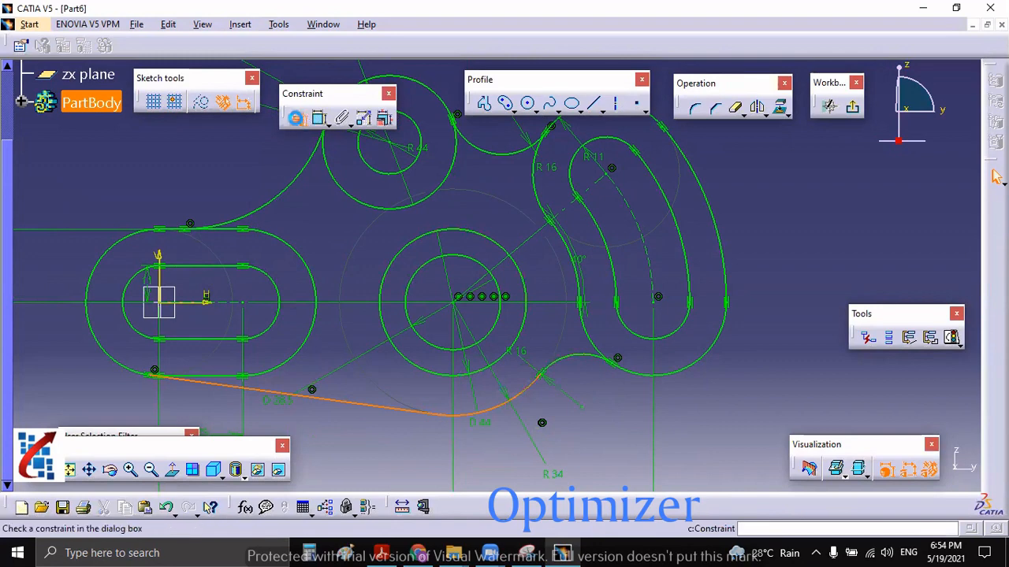
left_click(197, 167)
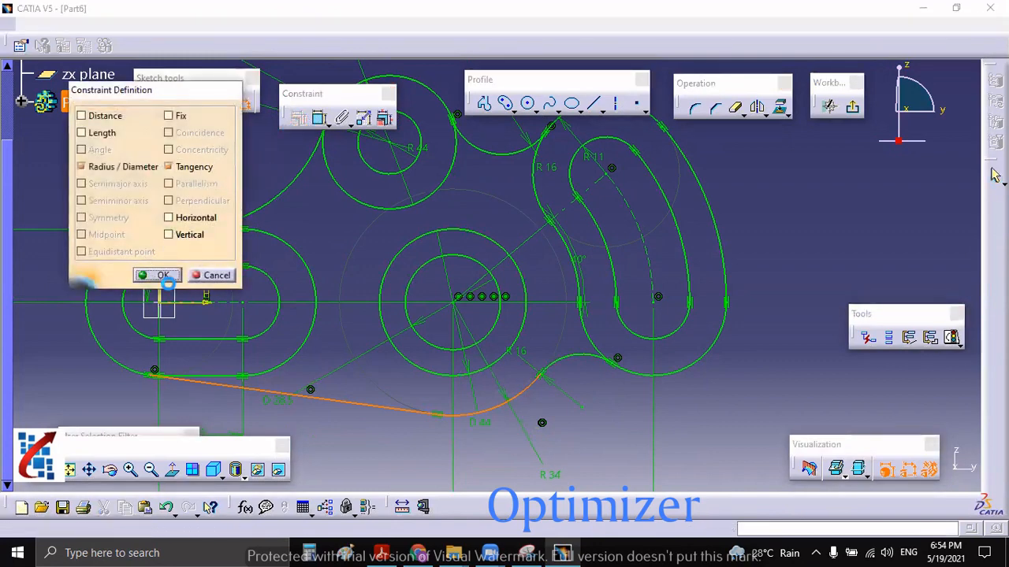
left_click(158, 275)
Compare the gear arm sketch with the reference drawing in Snipping Tool, then return to the sketch
mouse_move(395, 389)
middle_mouse_down()
mouse_move(390, 289)
mouse_move(457, 394)
middle_mouse_up()
middle_click_drag(552, 420, 504, 471)
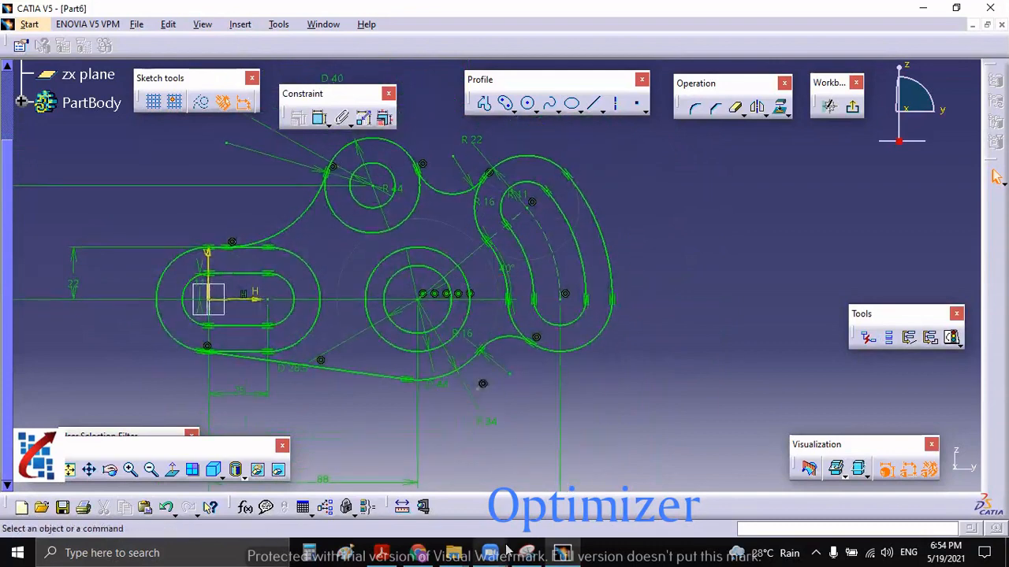
left_click(526, 554)
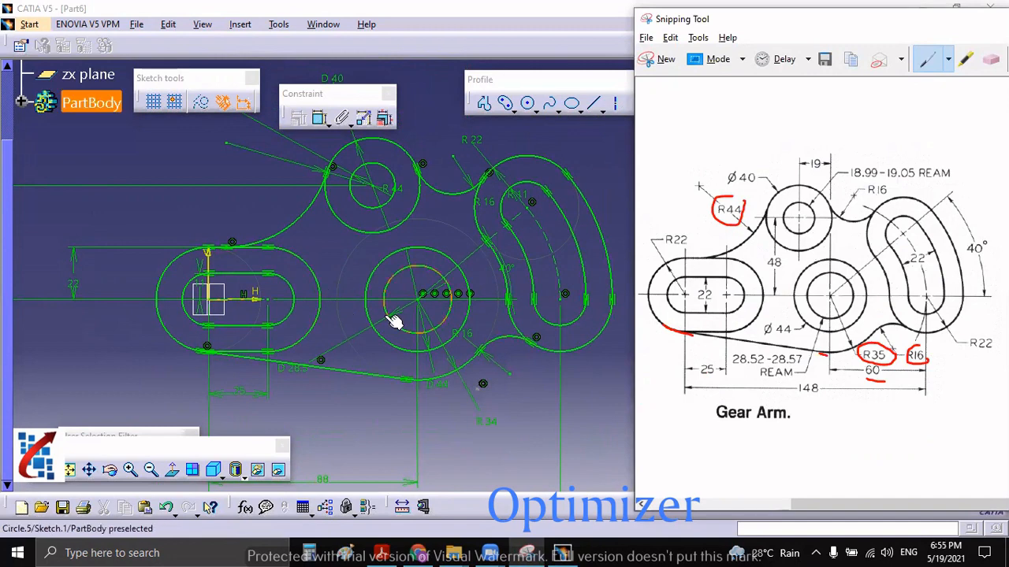
middle_click_drag(394, 322, 319, 315)
left_click(523, 552)
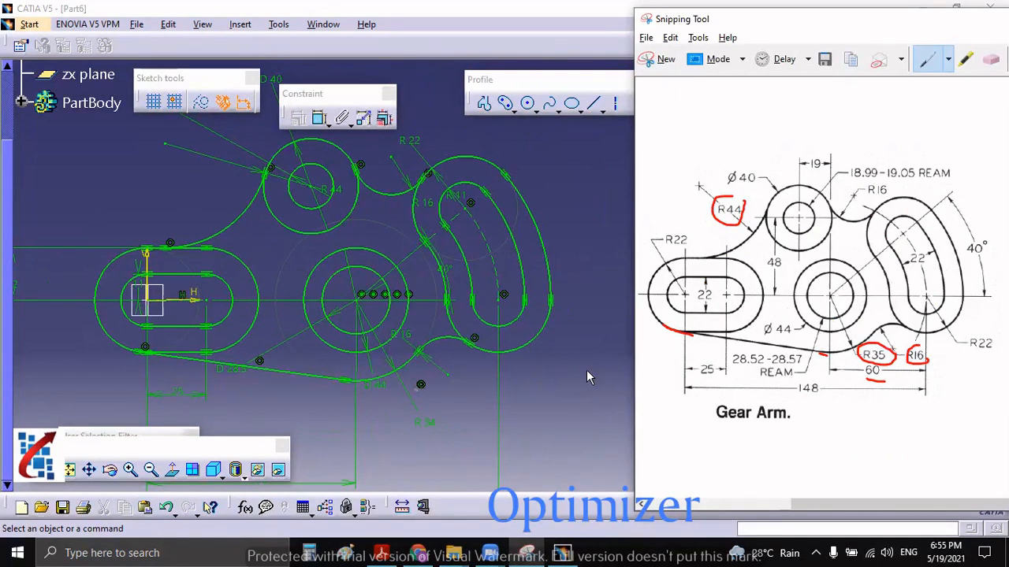
left_click(580, 186)
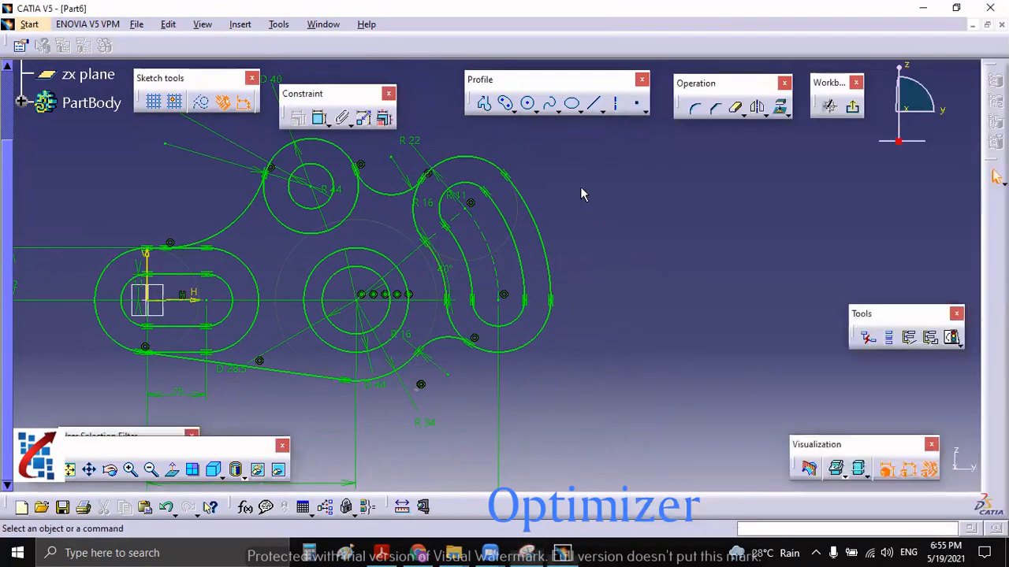